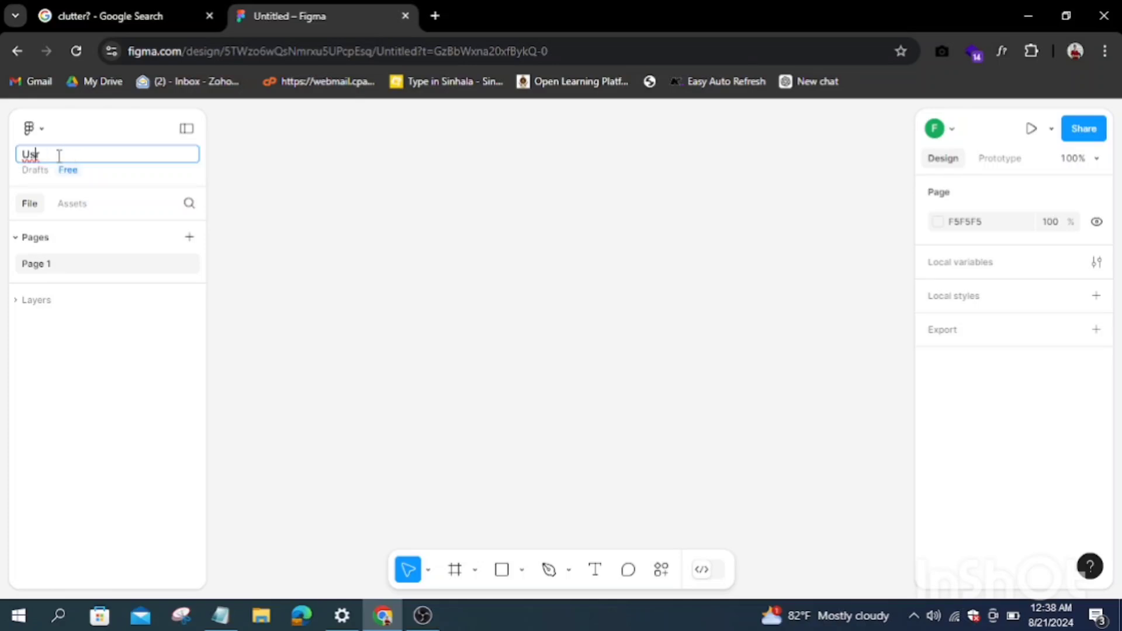
Name the file 'User Profile Design' and add an iPhone 14 Plus phone frame
{"action": "type", "text": "sign"}
{"action": "key", "text": "Return"}
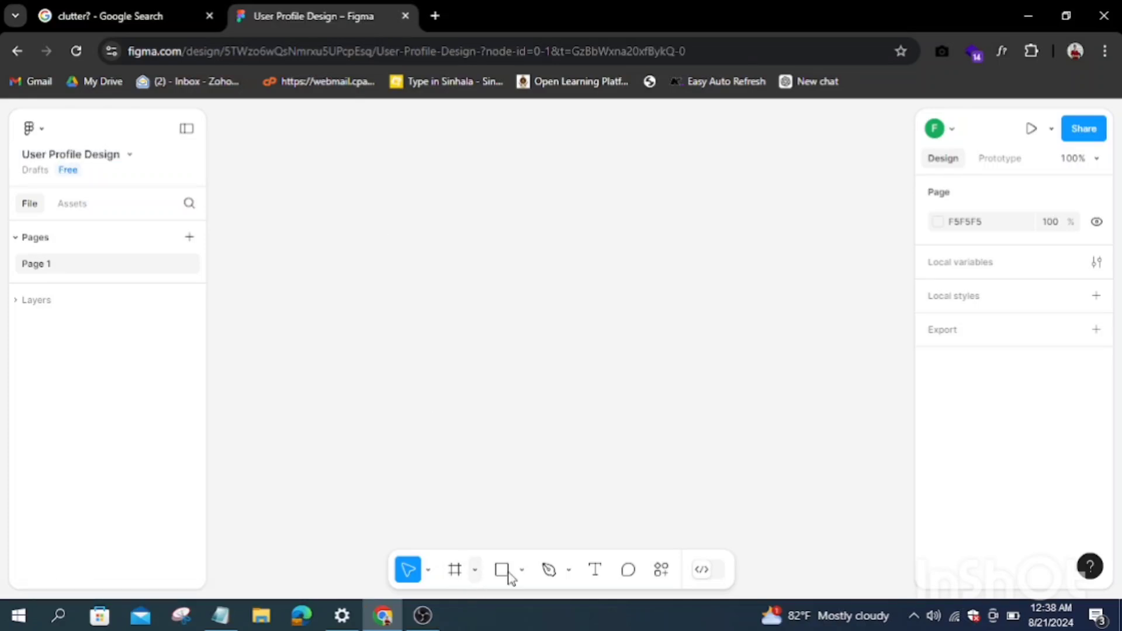
{"action": "left_click", "coordinate": [456, 569]}
{"action": "left_click", "coordinate": [929, 227]}
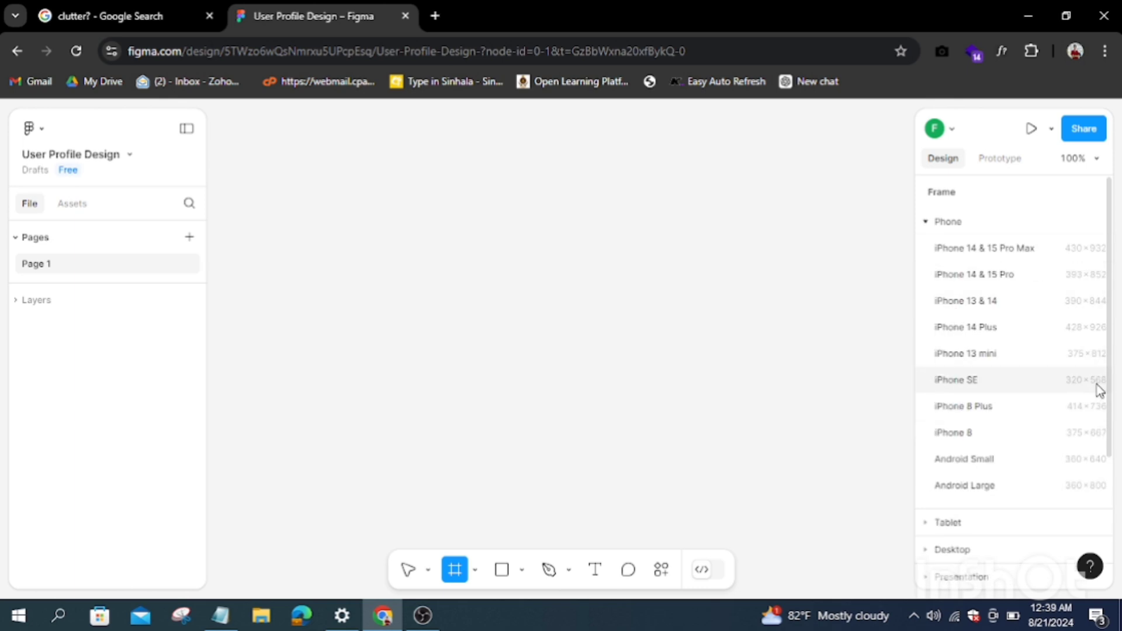
{"action": "left_click", "coordinate": [981, 327]}
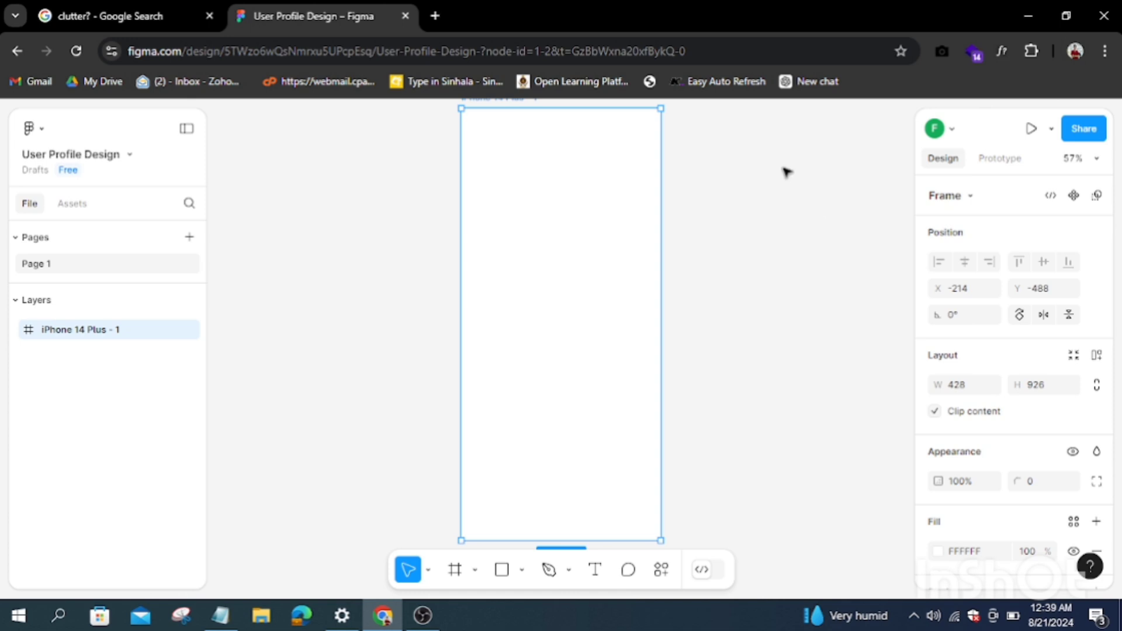
Zoom to 100% and pan so the top of the phone frame is in view
{"action": "key", "text": "minus"}
{"action": "key", "text": "shift+0"}
{"action": "key", "text": "h"}
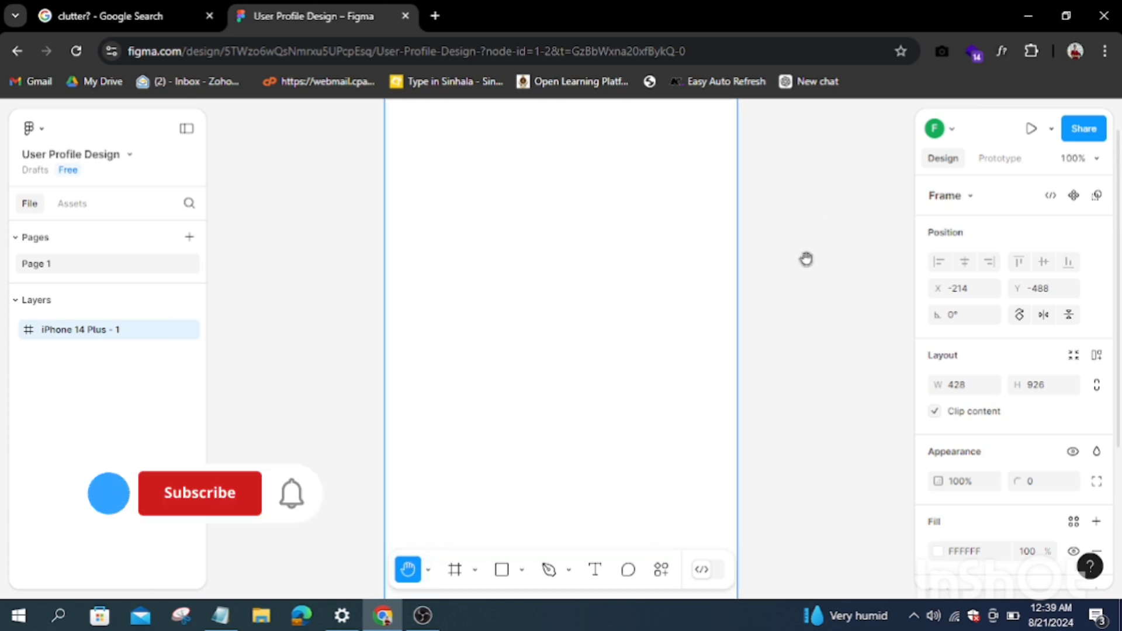
{"action": "left_click_drag", "start_coordinate": [806, 259], "coordinate": [808, 325]}
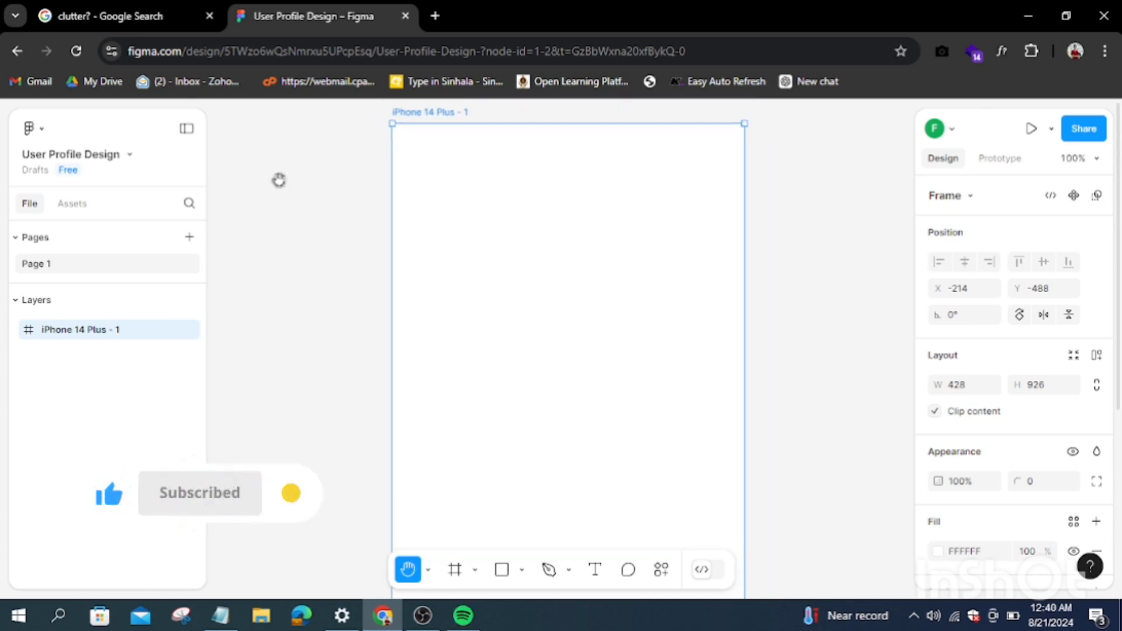
Draw a 466×391 ellipse and position it so only its lower half shows at the frame top
{"action": "left_click", "coordinate": [522, 569]}
{"action": "left_click", "coordinate": [538, 466]}
{"action": "left_click_drag", "start_coordinate": [403, 153], "coordinate": [735, 370]}
{"action": "left_click_drag", "start_coordinate": [576, 332], "coordinate": [573, 279]}
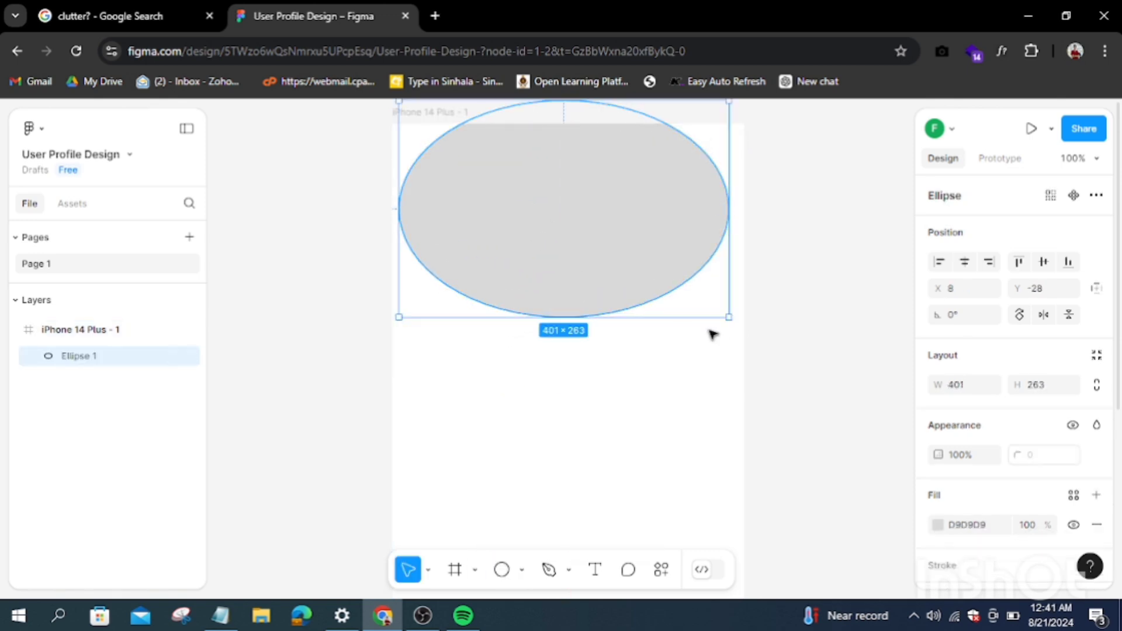
{"action": "left_click_drag", "start_coordinate": [729, 317], "coordinate": [783, 421]}
{"action": "left_click_drag", "start_coordinate": [592, 295], "coordinate": [593, 215]}
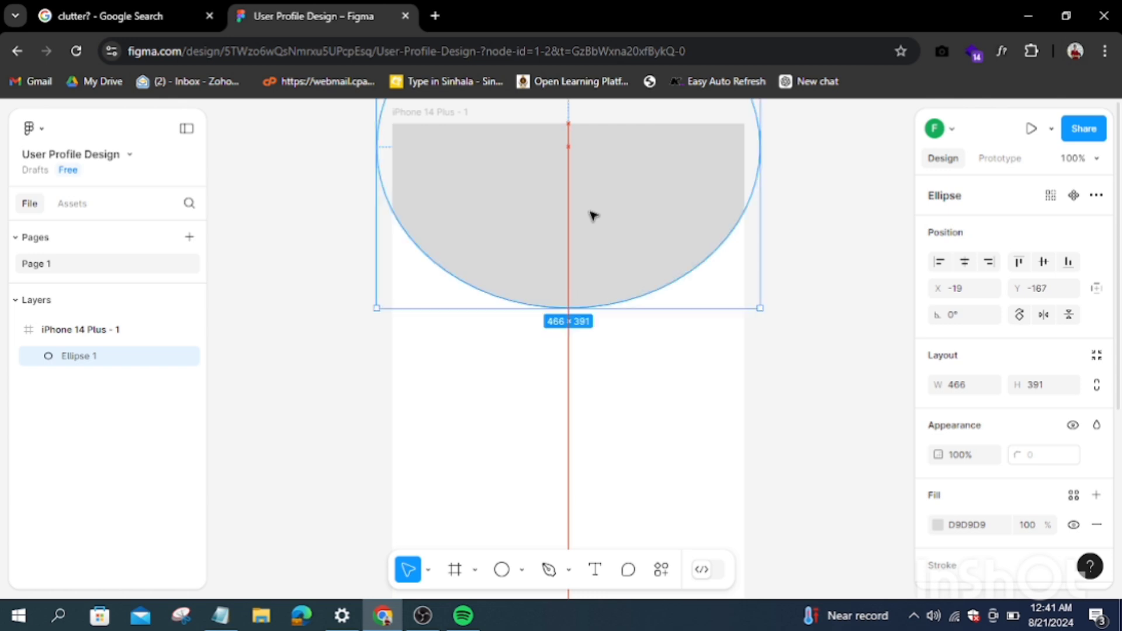
Fill the ellipse with a bright cyan colour
{"action": "left_click", "coordinate": [937, 524]}
{"action": "left_click", "coordinate": [751, 450]}
{"action": "left_click", "coordinate": [777, 429]}
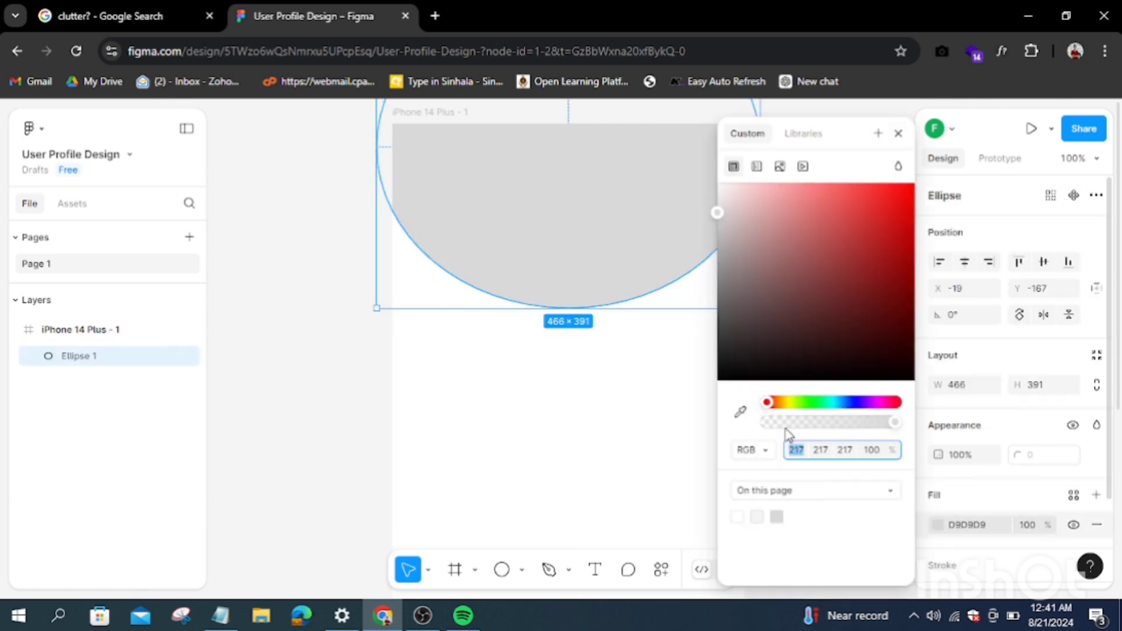
{"action": "mouse_move", "coordinate": [771, 401]}
{"action": "left_mouse_down"}
{"action": "mouse_move", "coordinate": [850, 402]}
{"action": "mouse_move", "coordinate": [833, 403]}
{"action": "left_mouse_up"}
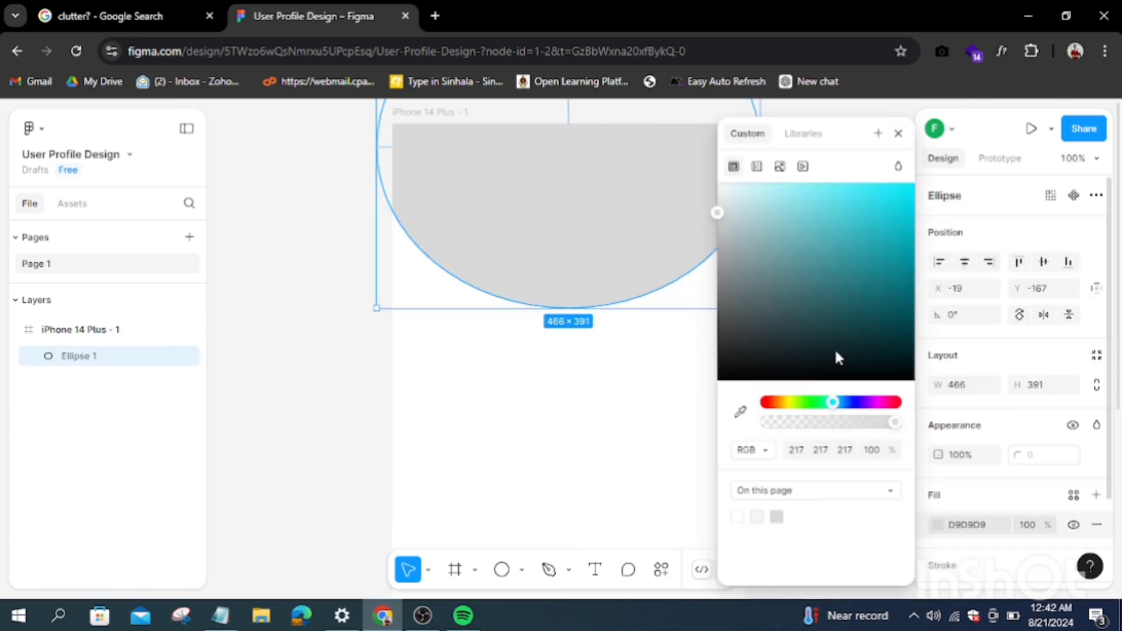
{"action": "left_click_drag", "start_coordinate": [839, 356], "coordinate": [881, 210]}
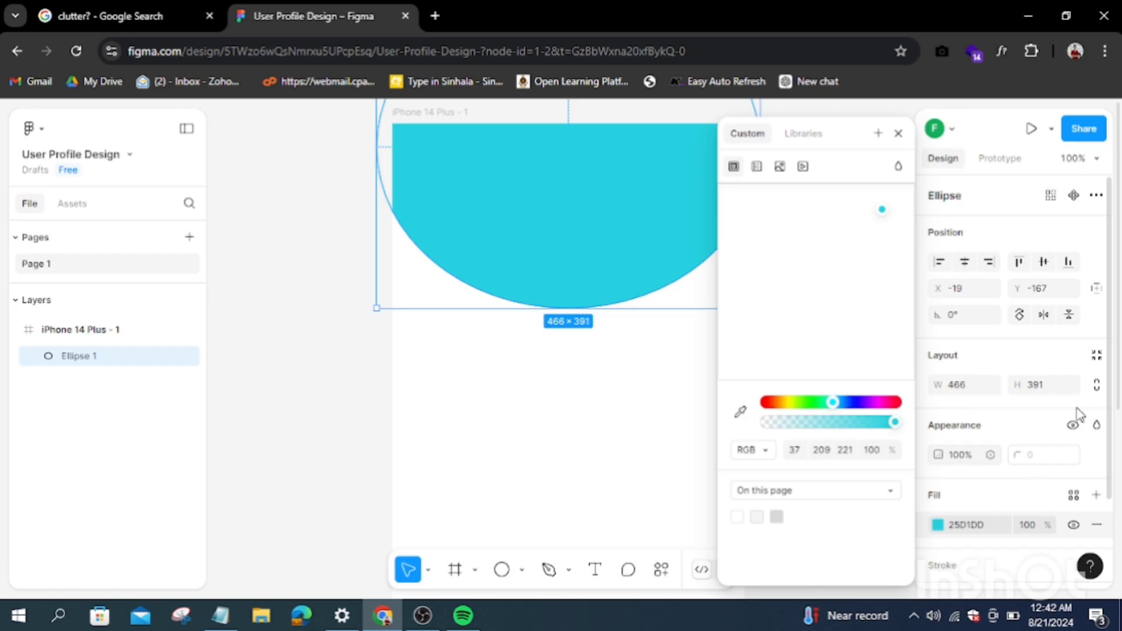
Add a drop shadow to the ellipse, keeping Drop shadow rather than Inner shadow
{"action": "scroll", "coordinate": [1074, 418], "scroll_direction": "down", "scroll_amount": 3}
{"action": "left_click", "coordinate": [943, 497]}
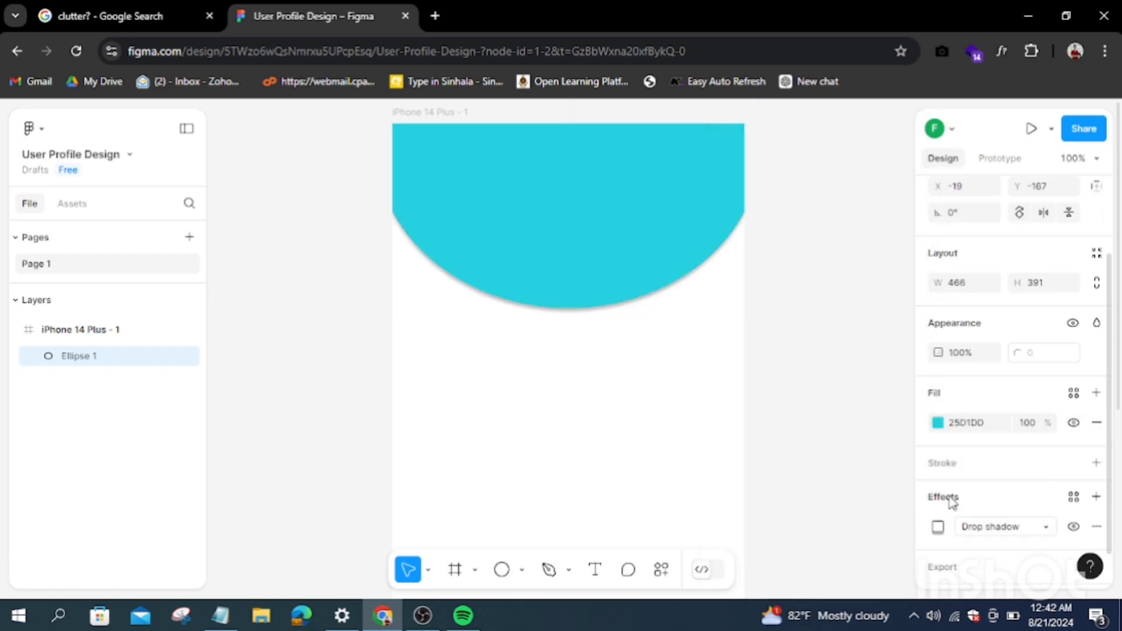
{"action": "left_click", "coordinate": [1046, 533]}
{"action": "left_click", "coordinate": [1044, 516]}
{"action": "key", "text": "ctrl+z"}
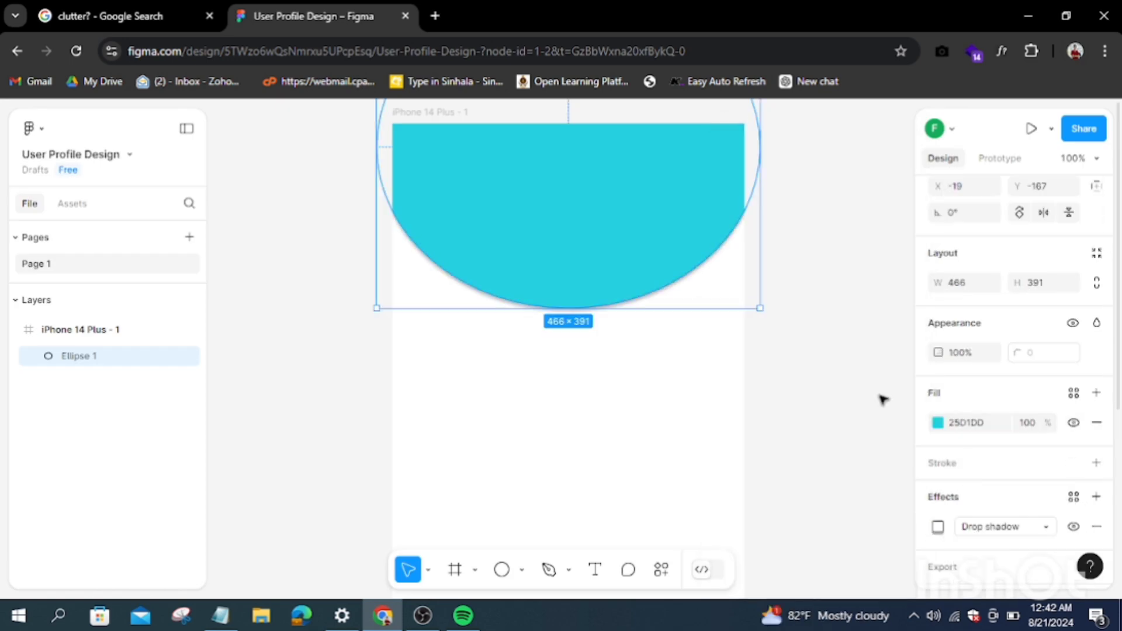
Darken the ellipse fill to a deeper teal
{"action": "left_click", "coordinate": [937, 422]}
{"action": "left_click", "coordinate": [762, 450]}
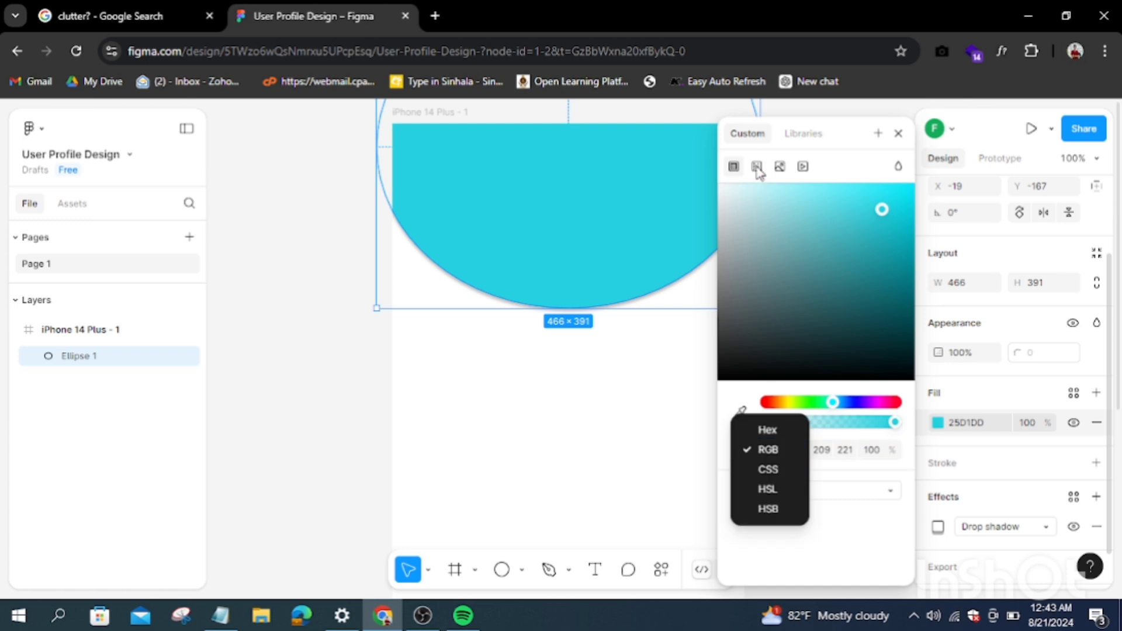
{"action": "left_click", "coordinate": [768, 489]}
{"action": "left_click_drag", "start_coordinate": [862, 226], "coordinate": [868, 288]}
{"action": "left_click", "coordinate": [754, 450]}
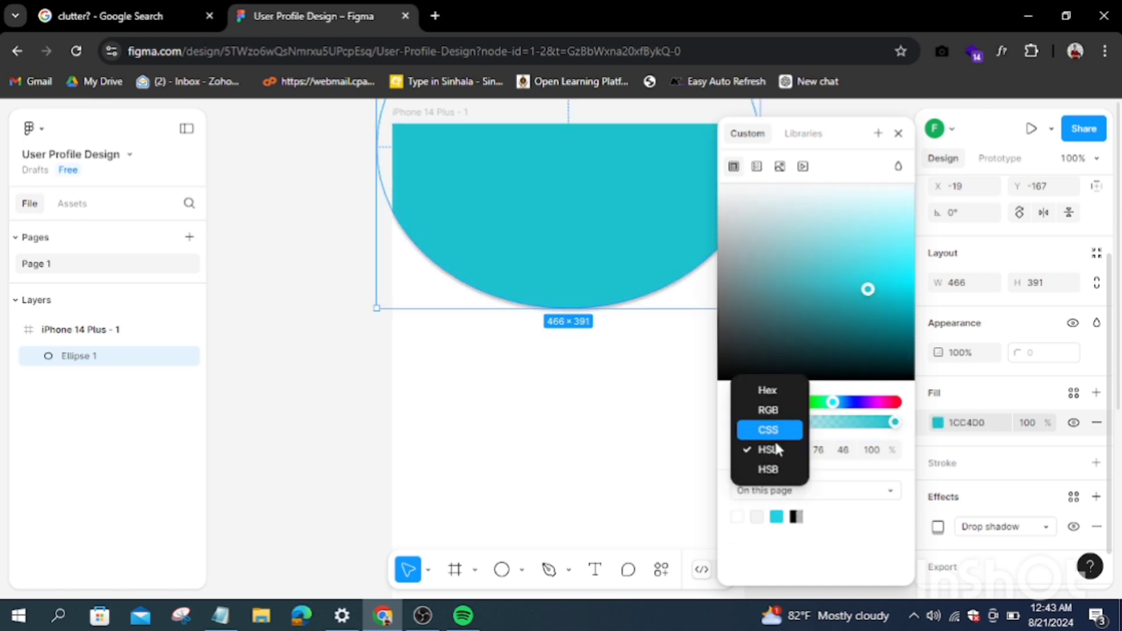
{"action": "left_click", "coordinate": [768, 509]}
{"action": "left_click", "coordinate": [896, 240]}
Change the fill to a teal linear gradient with several added, repositioned colour stops
{"action": "left_click", "coordinate": [756, 166]}
{"action": "left_click", "coordinate": [937, 422]}
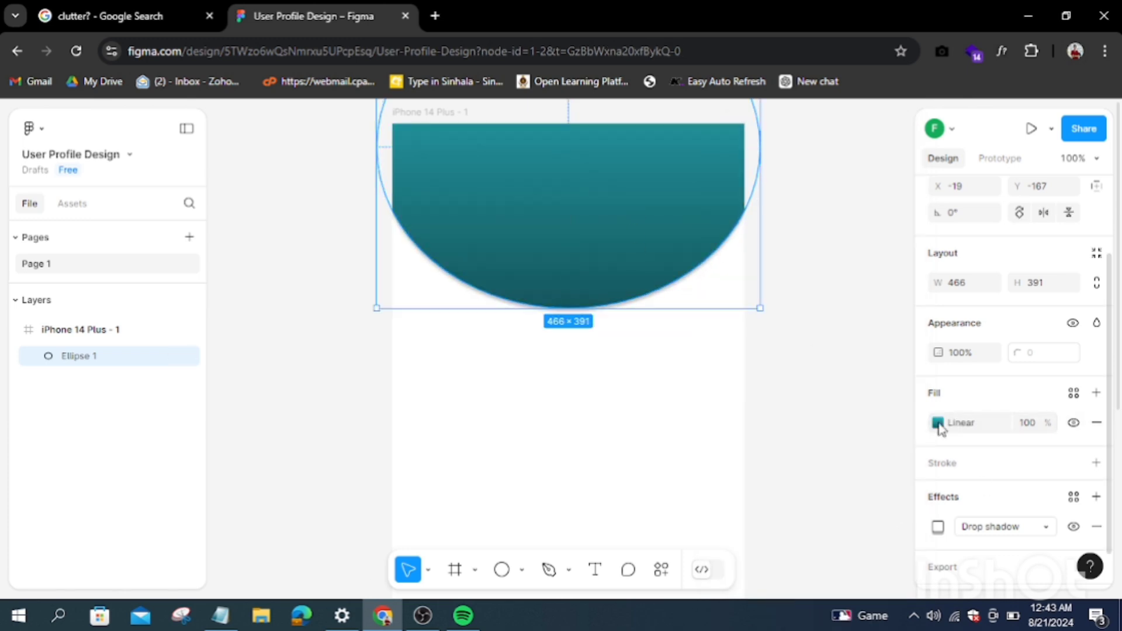
{"action": "left_click", "coordinate": [777, 472]}
{"action": "left_click", "coordinate": [848, 472]}
{"action": "left_click", "coordinate": [789, 472]}
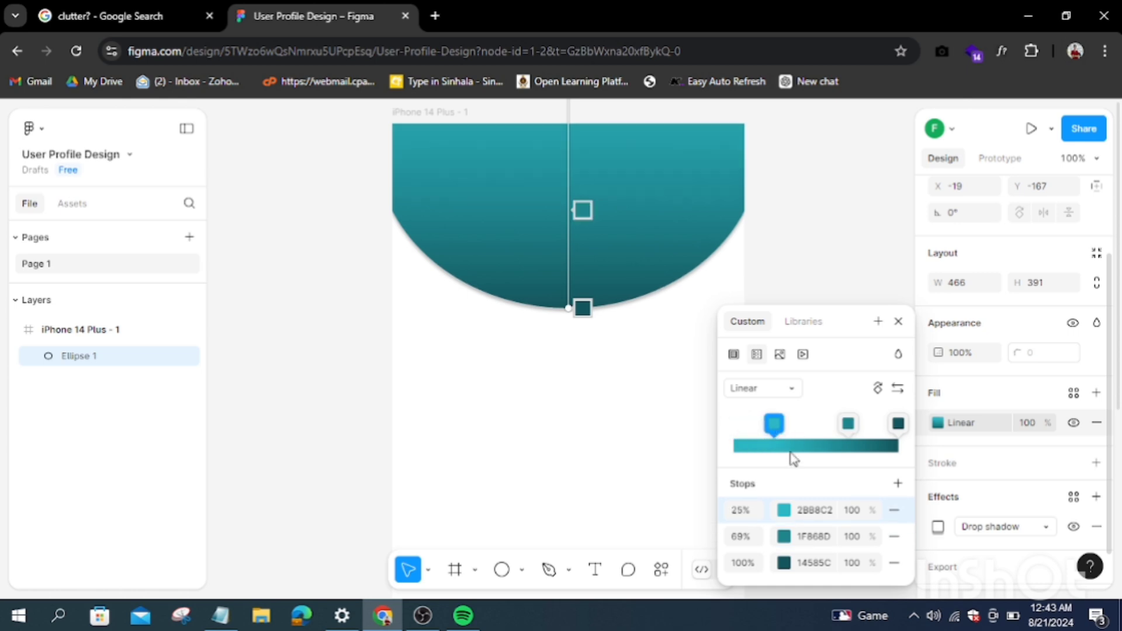
{"action": "left_click", "coordinate": [820, 392]}
{"action": "left_click_drag", "start_coordinate": [898, 344], "coordinate": [887, 344]}
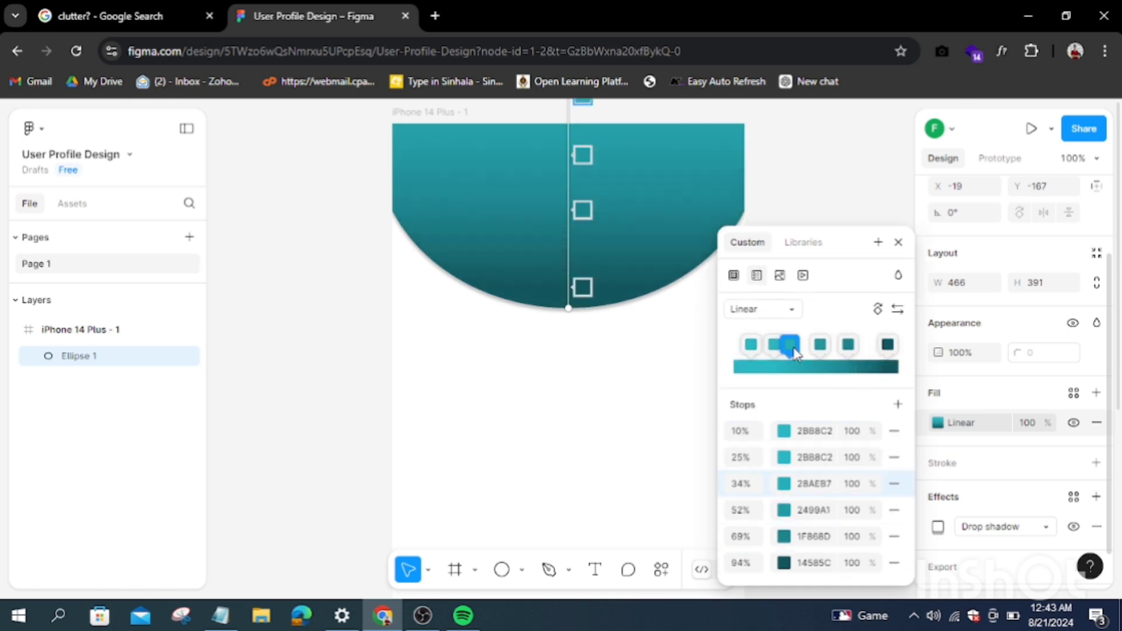
{"action": "left_click_drag", "start_coordinate": [789, 344], "coordinate": [804, 344]}
{"action": "left_click", "coordinate": [341, 386]}
{"action": "left_click", "coordinate": [837, 363]}
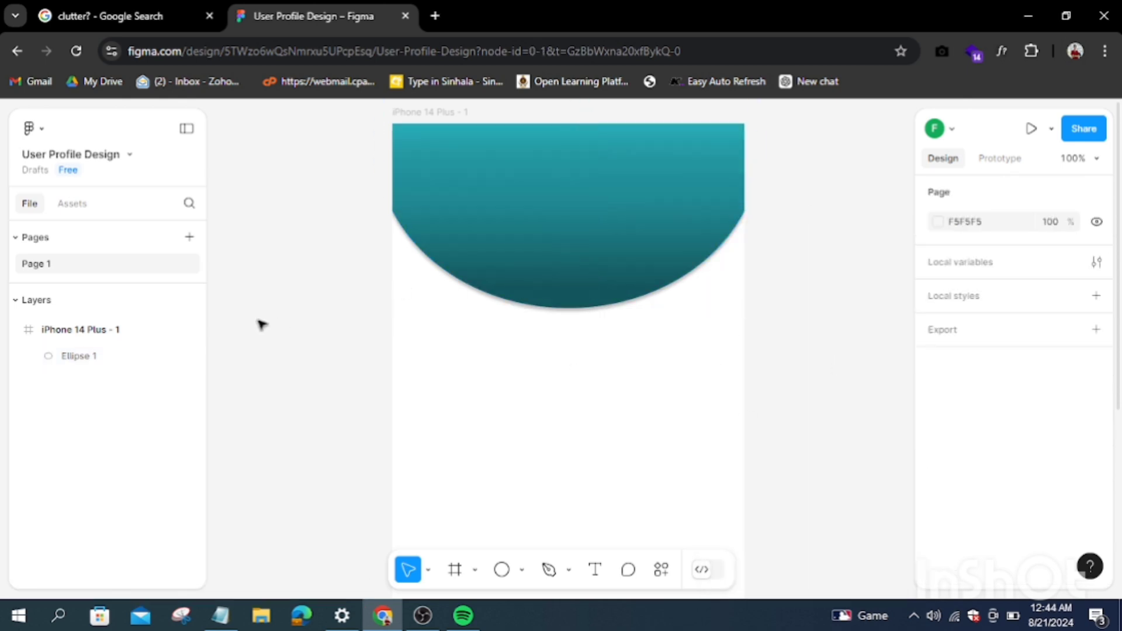
Draw a 200×200 circle centred on the header's lower edge with a white FFFEFE fill
{"action": "left_click", "coordinate": [501, 569]}
{"action": "left_click_drag", "start_coordinate": [518, 240], "coordinate": [635, 357]}
{"action": "left_click_drag", "start_coordinate": [596, 320], "coordinate": [588, 328]}
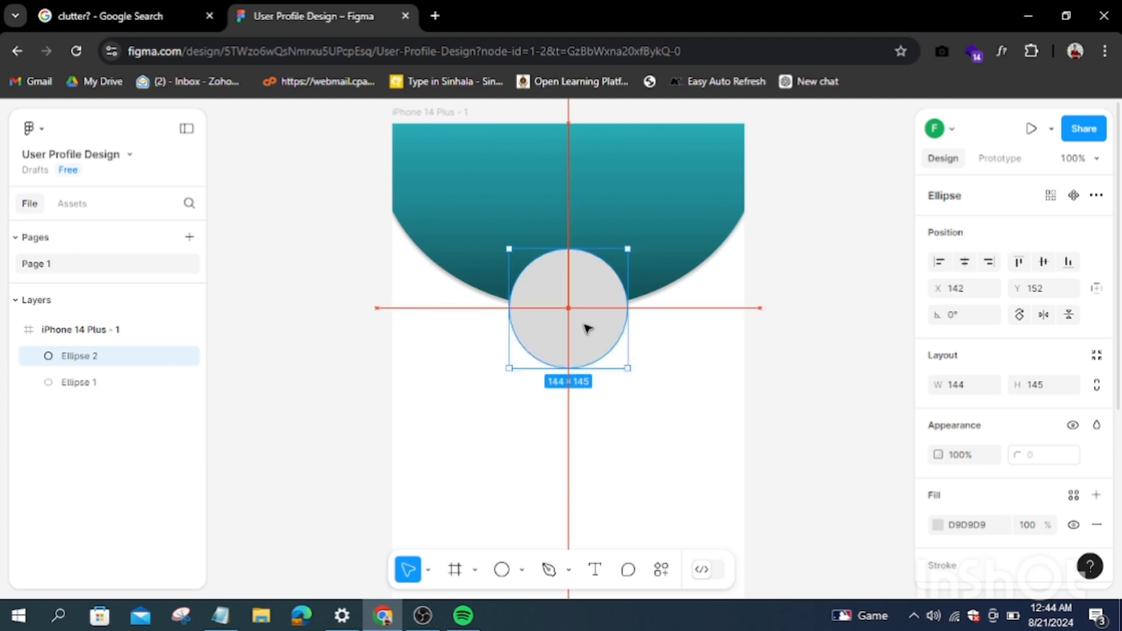
{"action": "left_click", "coordinate": [937, 524]}
{"action": "left_click", "coordinate": [717, 202]}
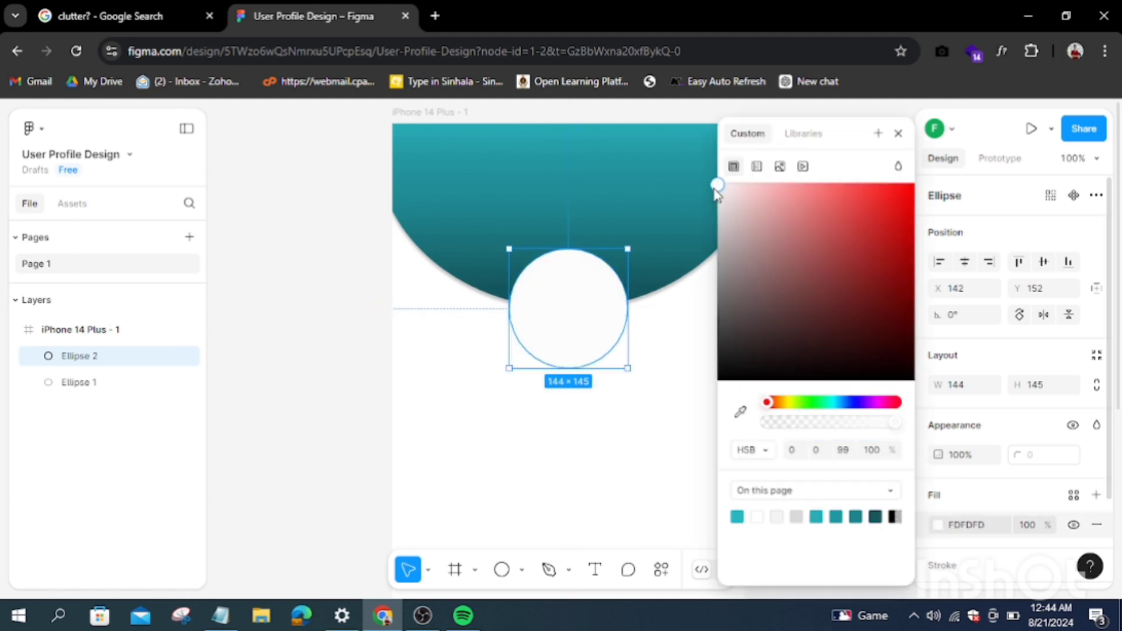
{"action": "left_click_drag", "start_coordinate": [718, 201], "coordinate": [720, 184]}
Give the circle a light grey outline
{"action": "scroll", "coordinate": [964, 438], "scroll_direction": "down", "scroll_amount": 2}
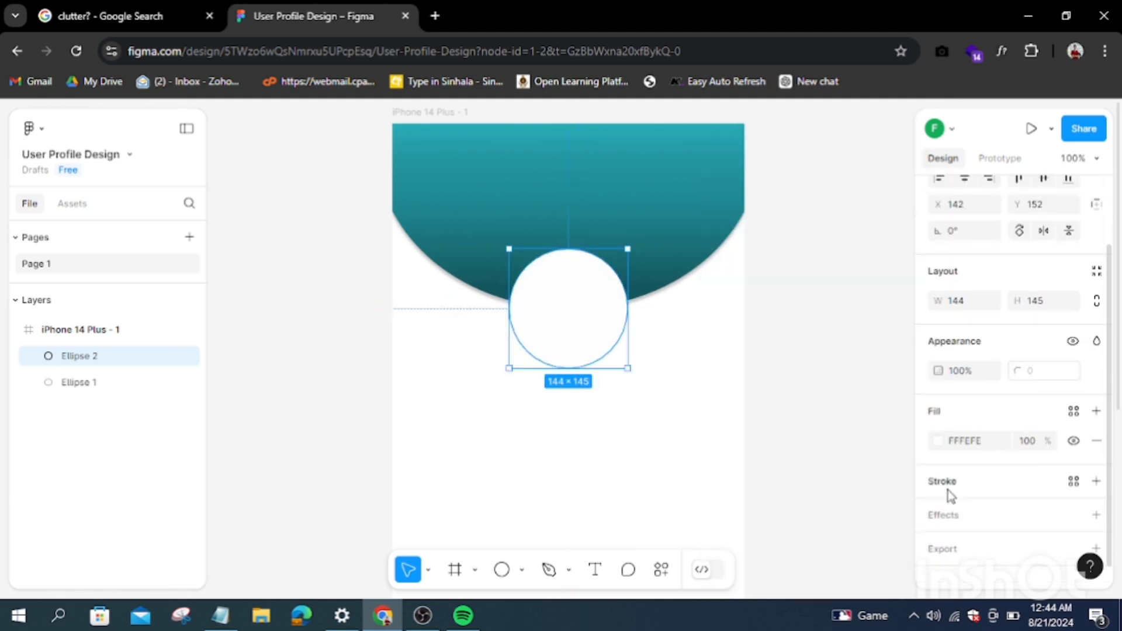
{"action": "left_click", "coordinate": [949, 485]}
{"action": "left_click", "coordinate": [937, 510]}
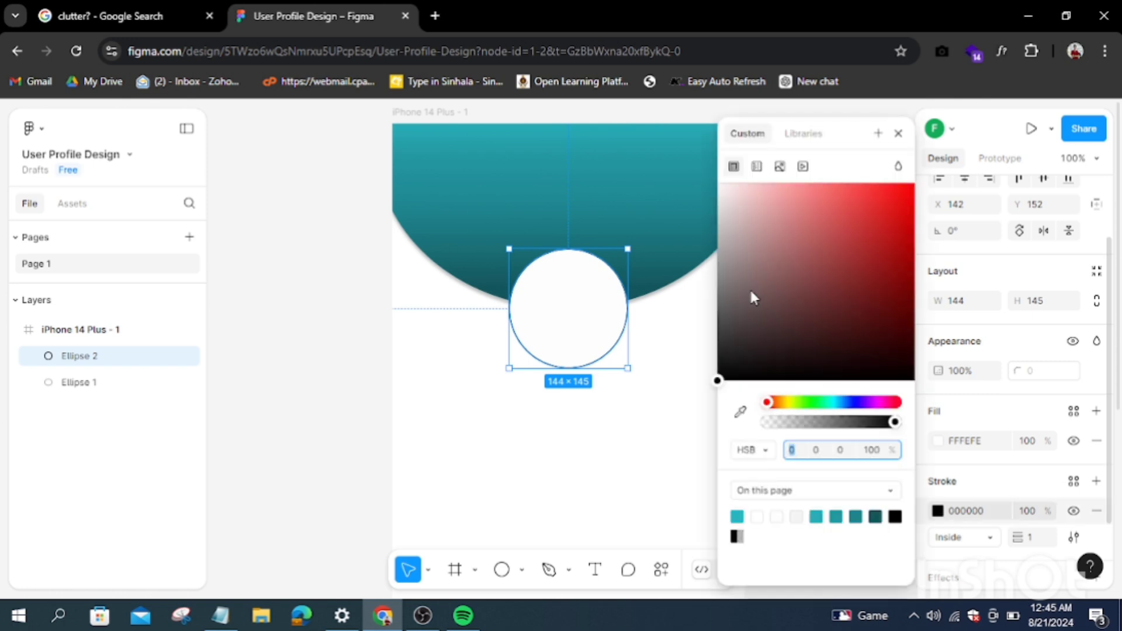
{"action": "left_click_drag", "start_coordinate": [749, 288], "coordinate": [728, 255]}
{"action": "left_click", "coordinate": [898, 133]}
Add a drop shadow effect to the avatar circle
{"action": "scroll", "coordinate": [994, 409], "scroll_direction": "down", "scroll_amount": 2}
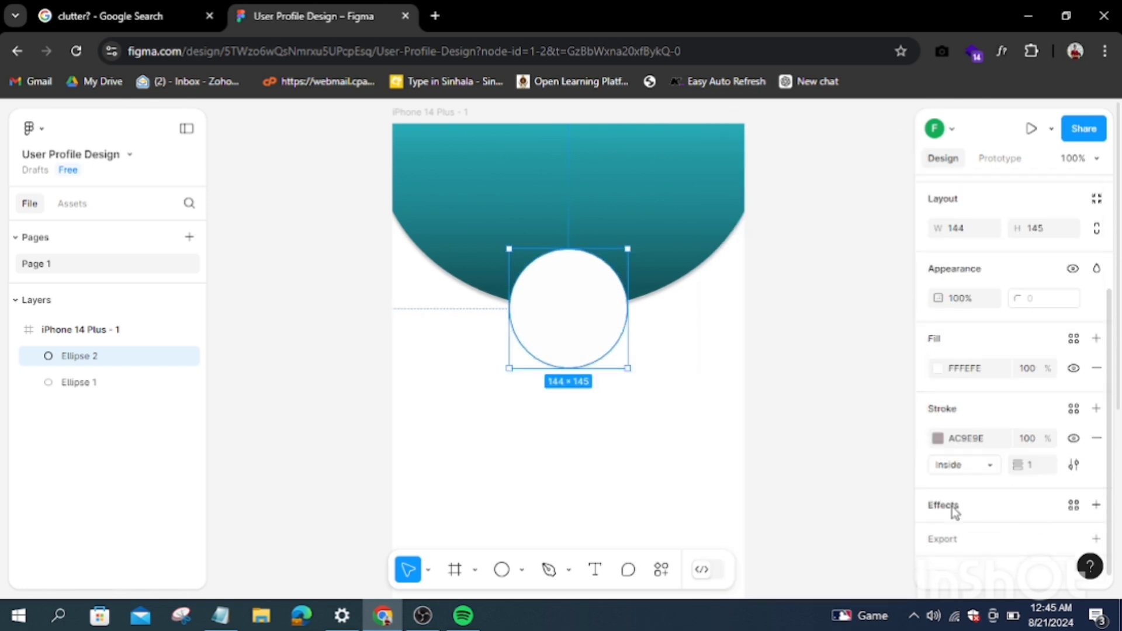
{"action": "left_click", "coordinate": [942, 505]}
{"action": "left_click", "coordinate": [1047, 536]}
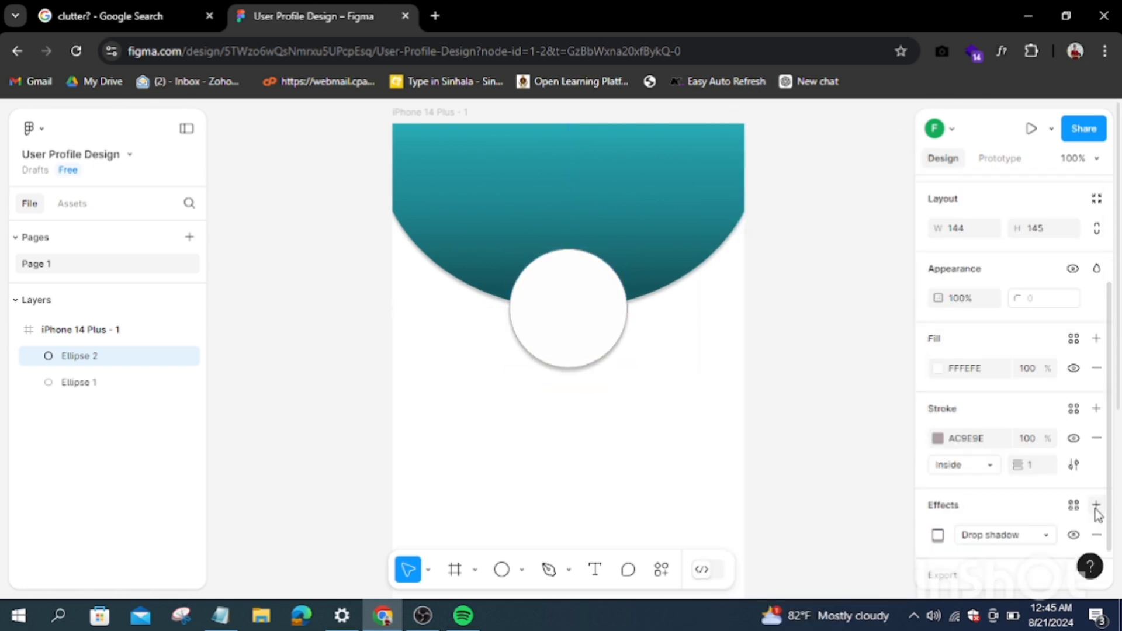
{"action": "left_click", "coordinate": [937, 535]}
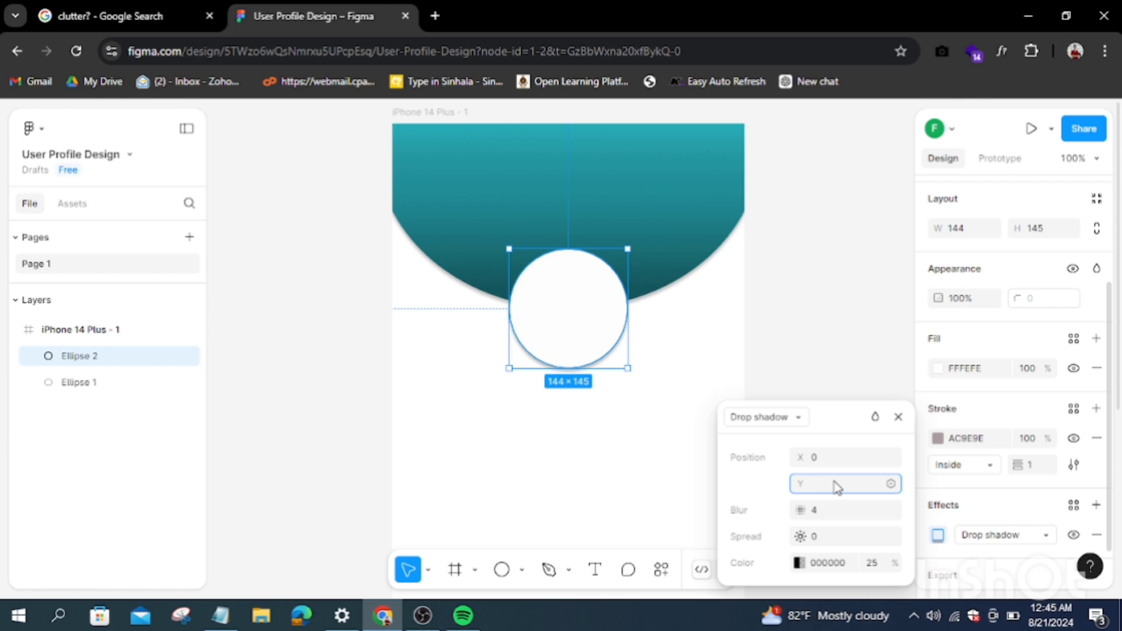
{"action": "left_click", "coordinate": [866, 331]}
{"action": "double_click", "coordinate": [595, 336]}
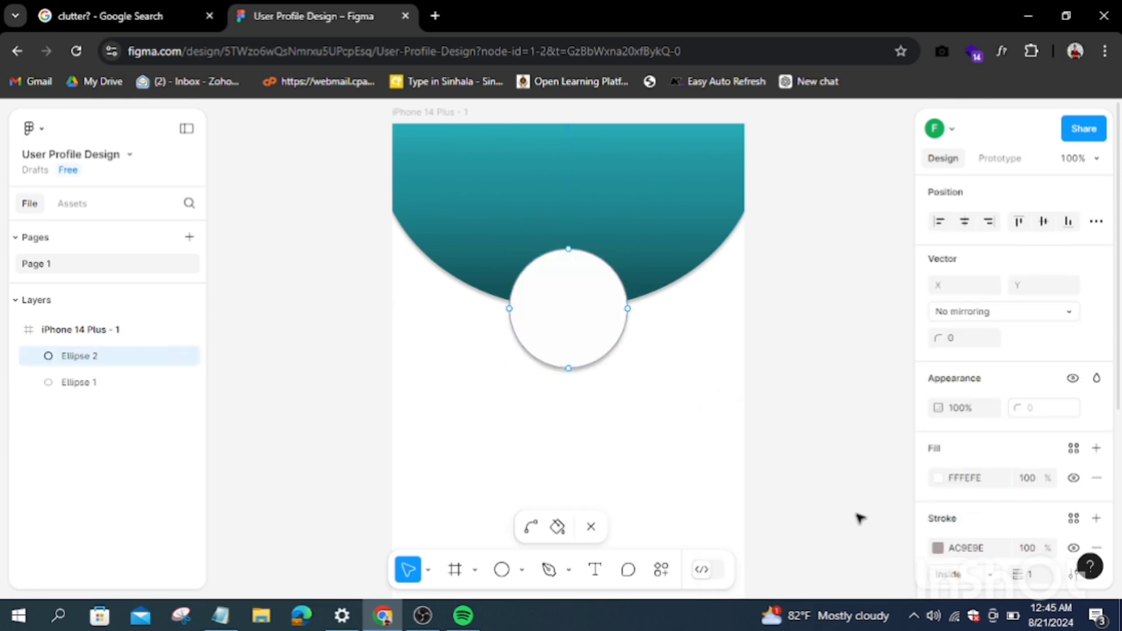
Search the asset library for a 'user' or 'profile' icon
{"action": "left_click", "coordinate": [71, 203]}
{"action": "left_click", "coordinate": [115, 238]}
{"action": "type", "text": "i"}
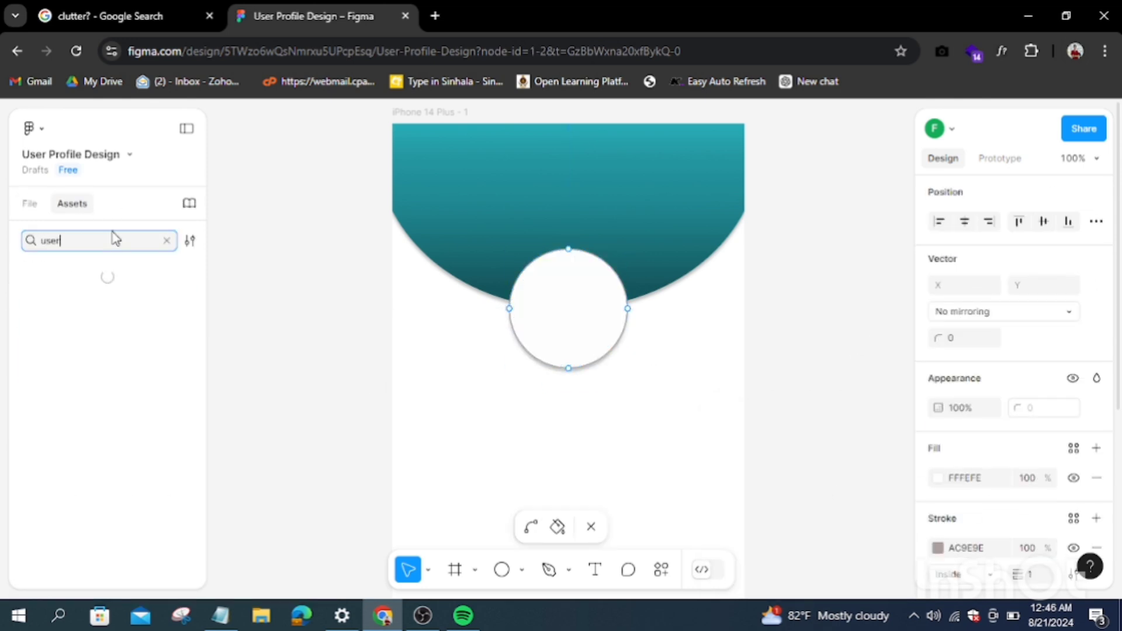
{"action": "left_click", "coordinate": [661, 569]}
{"action": "left_click", "coordinate": [445, 300]}
{"action": "type", "text": "user"}
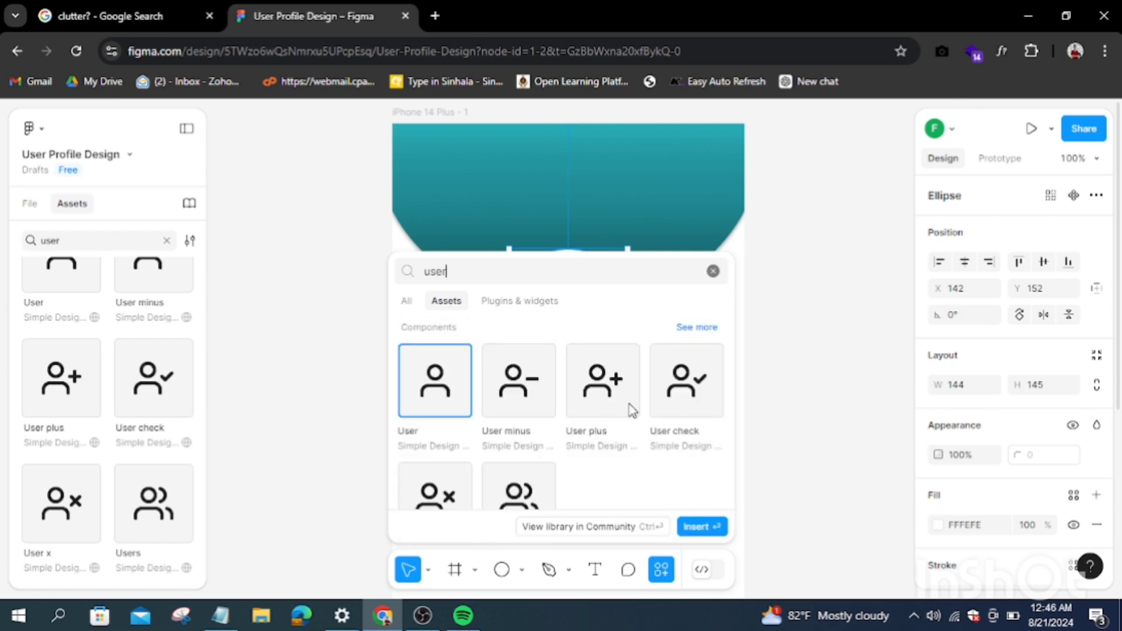
{"action": "key", "text": "BackSpace"}
{"action": "key", "text": "BackSpace"}
{"action": "key", "text": "BackSpace"}
{"action": "type", "text": "profile"}
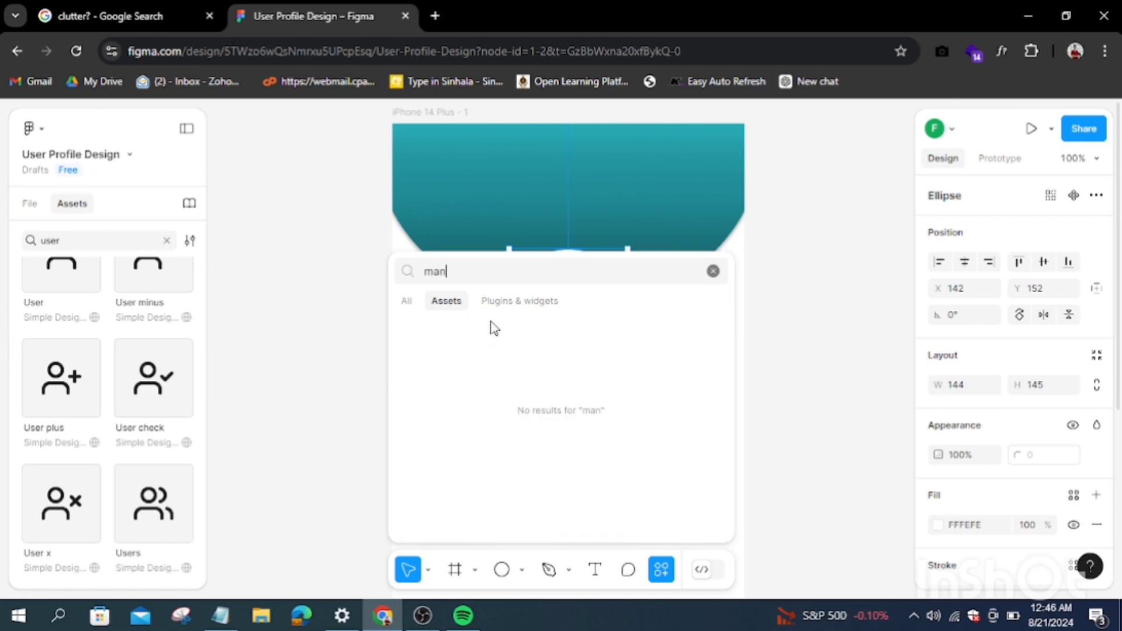
{"action": "key", "text": "BackSpace"}
{"action": "key", "text": "BackSpace"}
{"action": "key", "text": "BackSpace"}
{"action": "key", "text": "Escape"}
{"action": "left_click", "coordinate": [29, 203]}
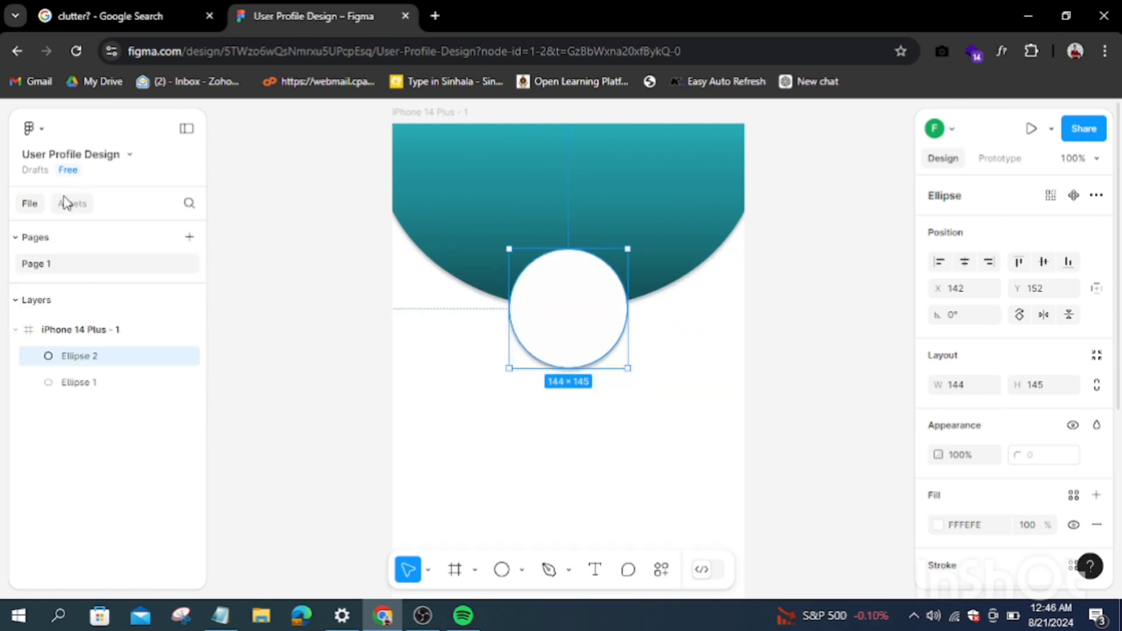
{"action": "left_click", "coordinate": [65, 203]}
{"action": "scroll", "coordinate": [201, 502], "scroll_direction": "down", "scroll_amount": 2}
Insert the account_circle icon and drag it into the white circle
{"action": "left_click", "coordinate": [661, 570]}
{"action": "left_click", "coordinate": [446, 299]}
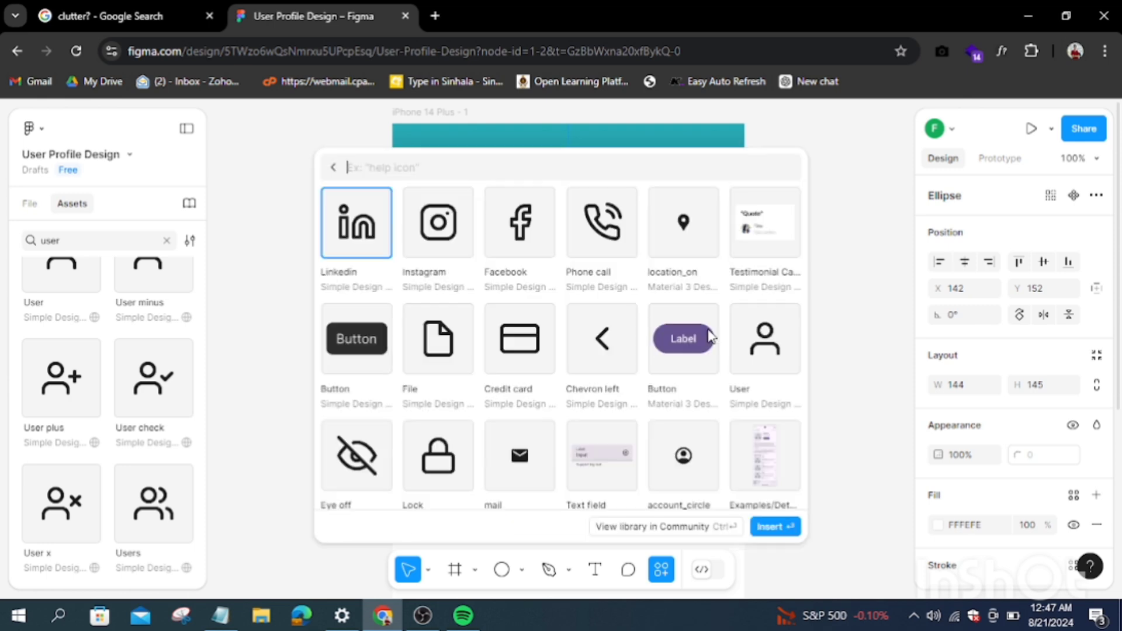
{"action": "scroll", "coordinate": [711, 432], "scroll_direction": "down", "scroll_amount": 1}
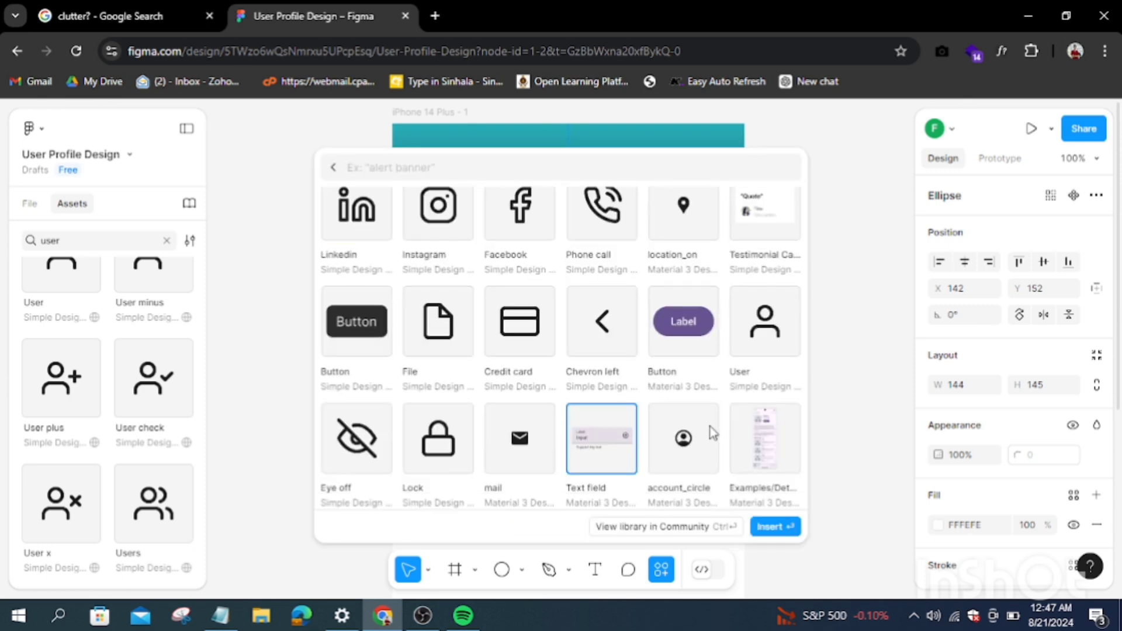
{"action": "left_click", "coordinate": [772, 527]}
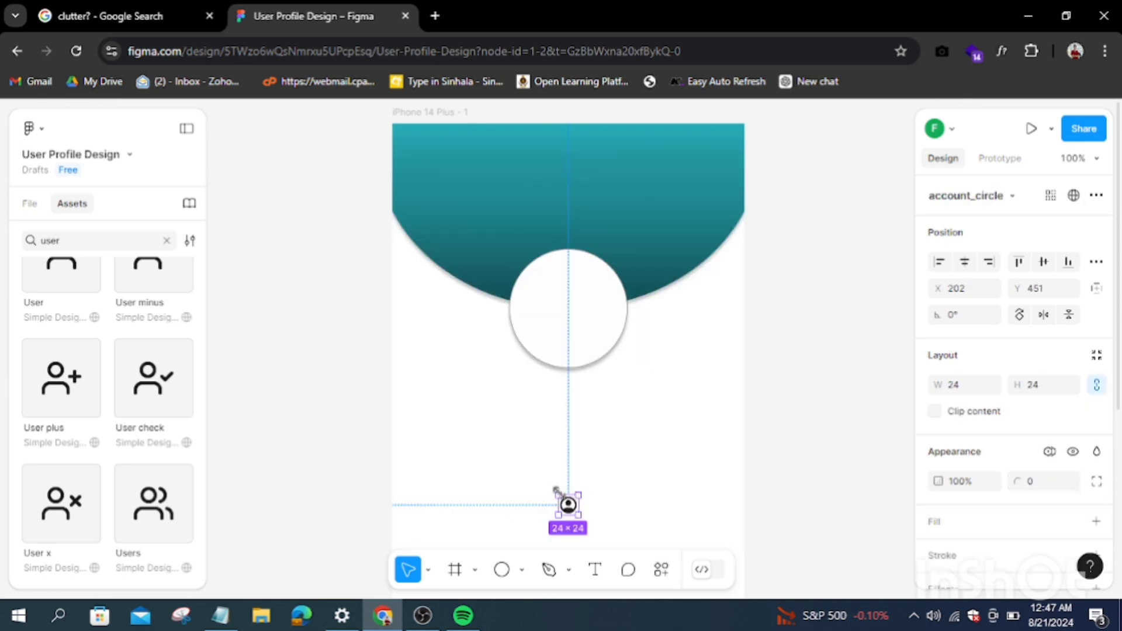
{"action": "left_click_drag", "start_coordinate": [556, 489], "coordinate": [596, 419]}
Resize the account_circle icon to about 85×87 and centre it in the circle
{"action": "left_click", "coordinate": [937, 533]}
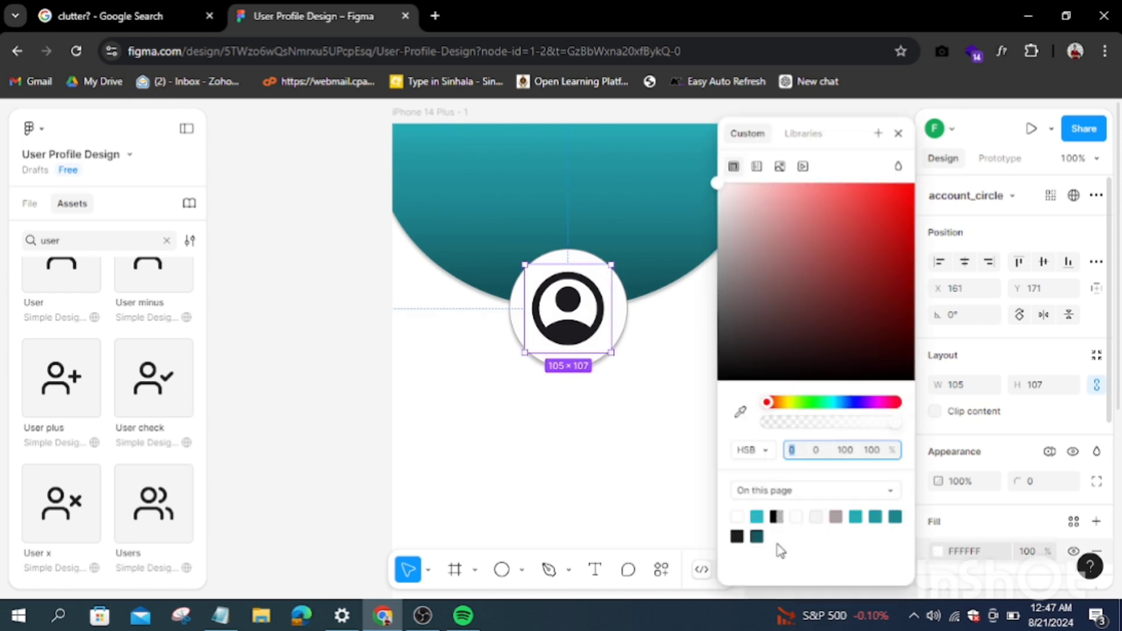
{"action": "left_click_drag", "start_coordinate": [611, 352], "coordinate": [601, 341]}
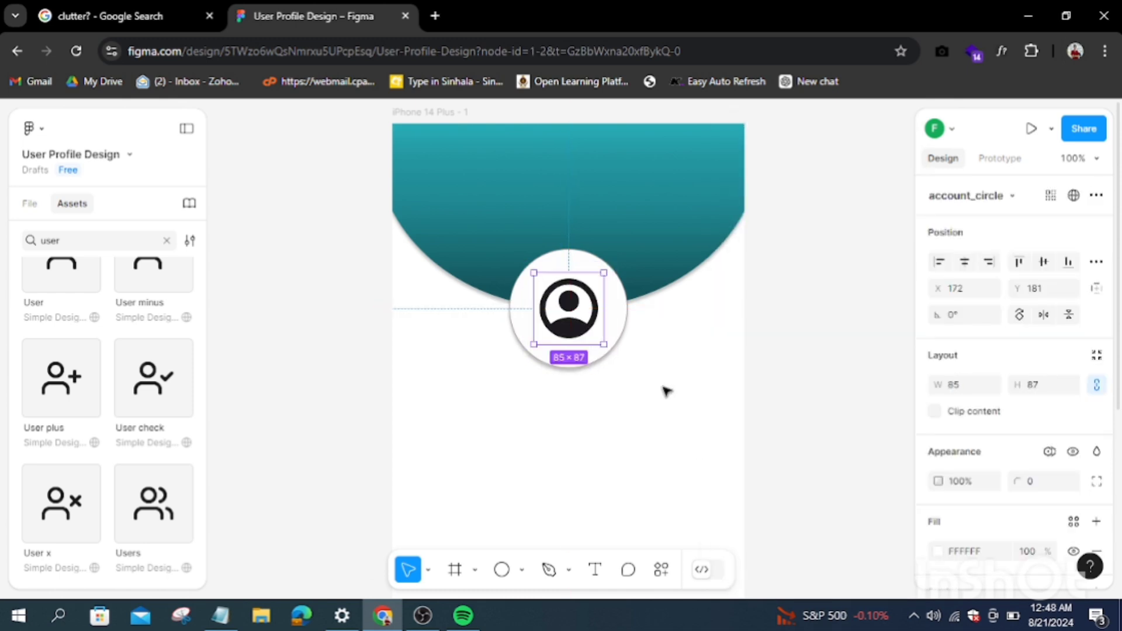
{"action": "left_click", "coordinate": [666, 390]}
{"action": "left_click", "coordinate": [596, 311]}
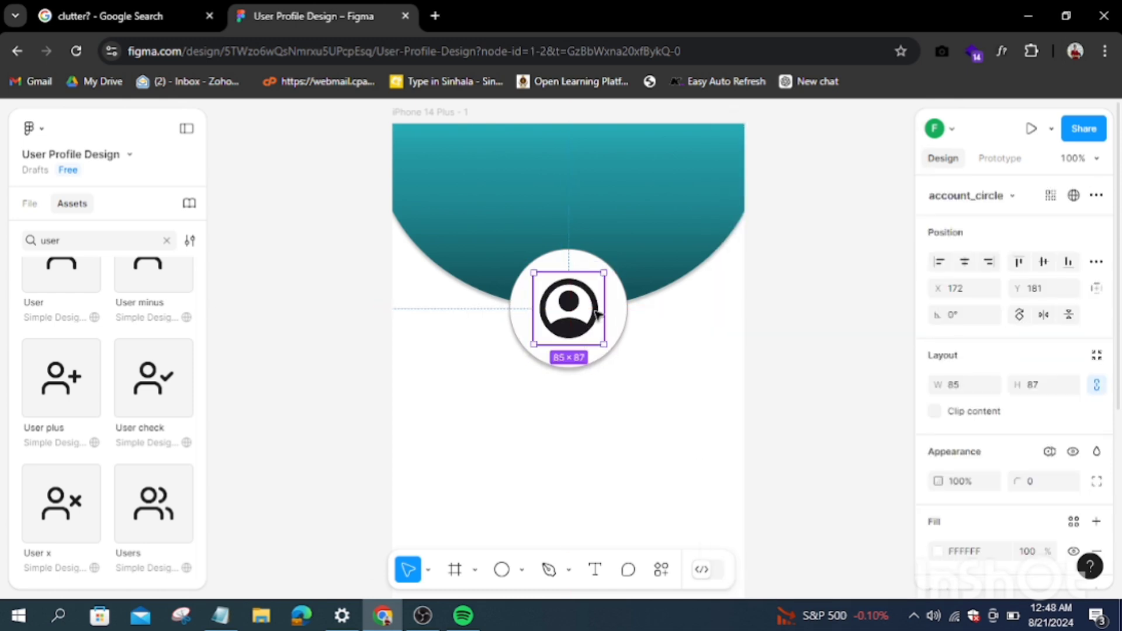
{"action": "key", "text": "ctrl+k"}
{"action": "left_click", "coordinate": [519, 300]}
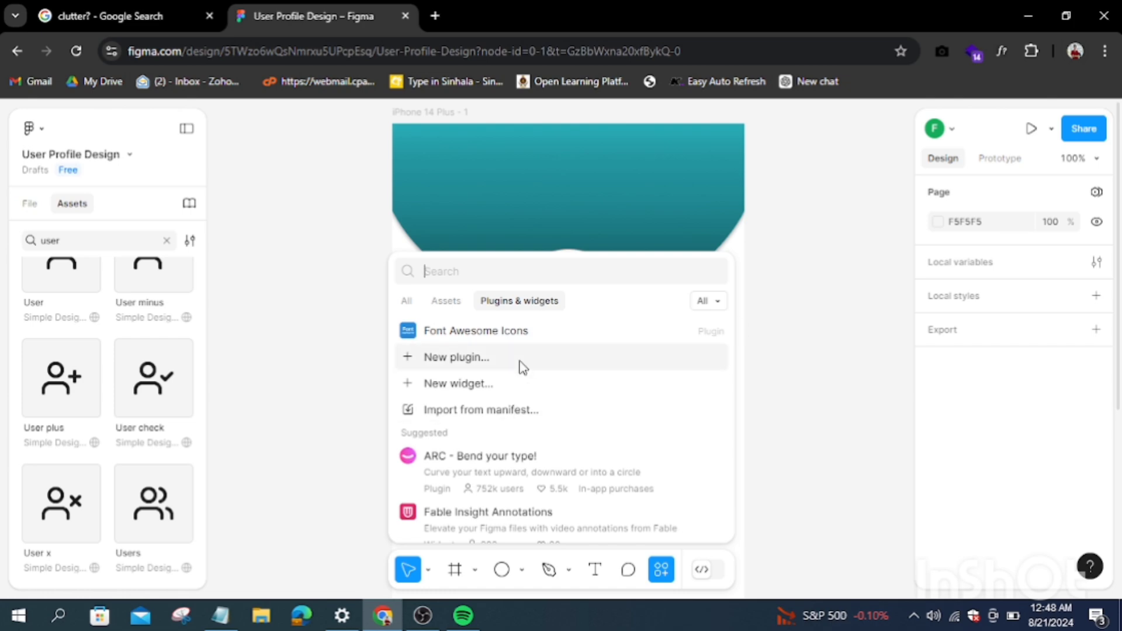
Insert a Font Awesome user icon into the circle, size it about 59×64, and colour it 14585C
{"action": "key", "text": "Escape"}
{"action": "left_click_drag", "start_coordinate": [879, 363], "coordinate": [879, 517]}
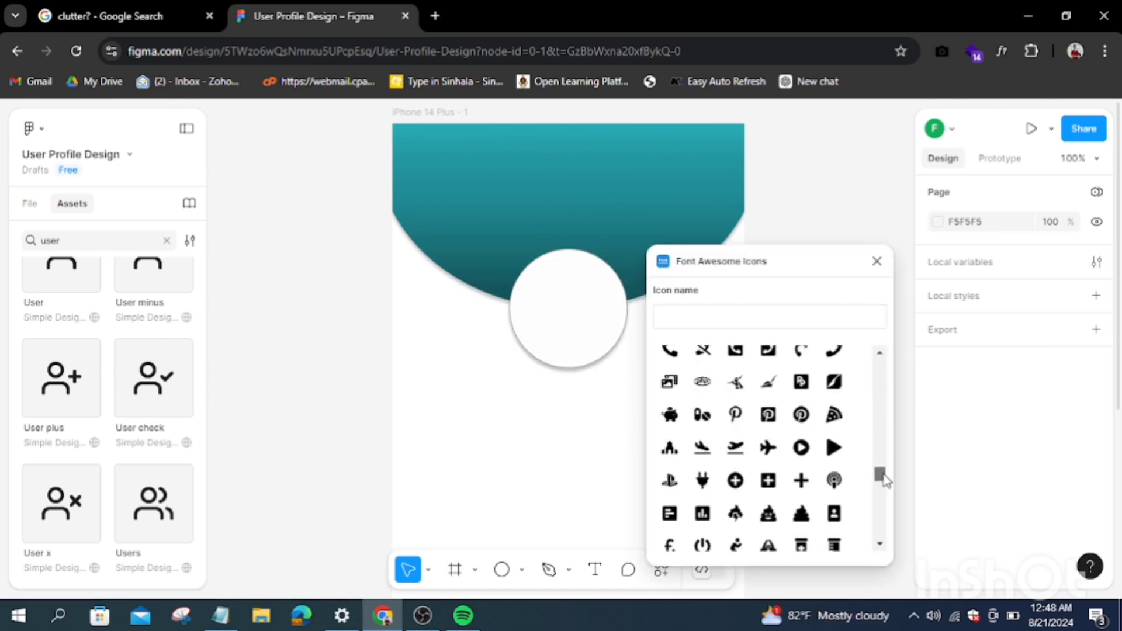
{"action": "left_click", "coordinate": [730, 463]}
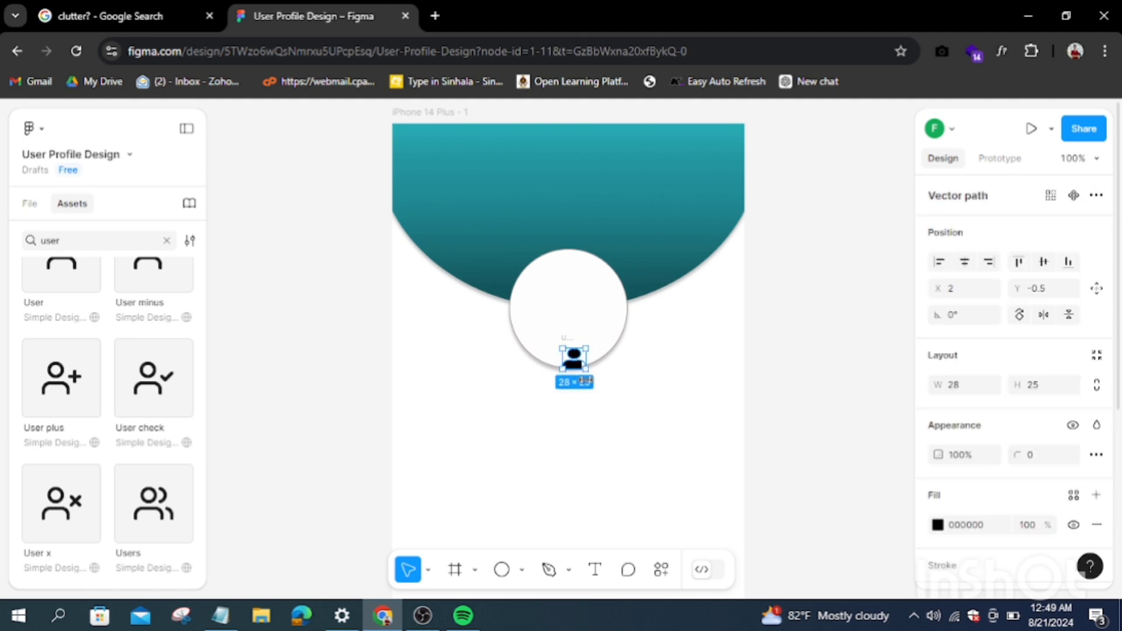
{"action": "mouse_move", "coordinate": [574, 349]}
{"action": "left_mouse_down"}
{"action": "mouse_move", "coordinate": [571, 296]}
{"action": "mouse_move", "coordinate": [538, 291]}
{"action": "left_mouse_up"}
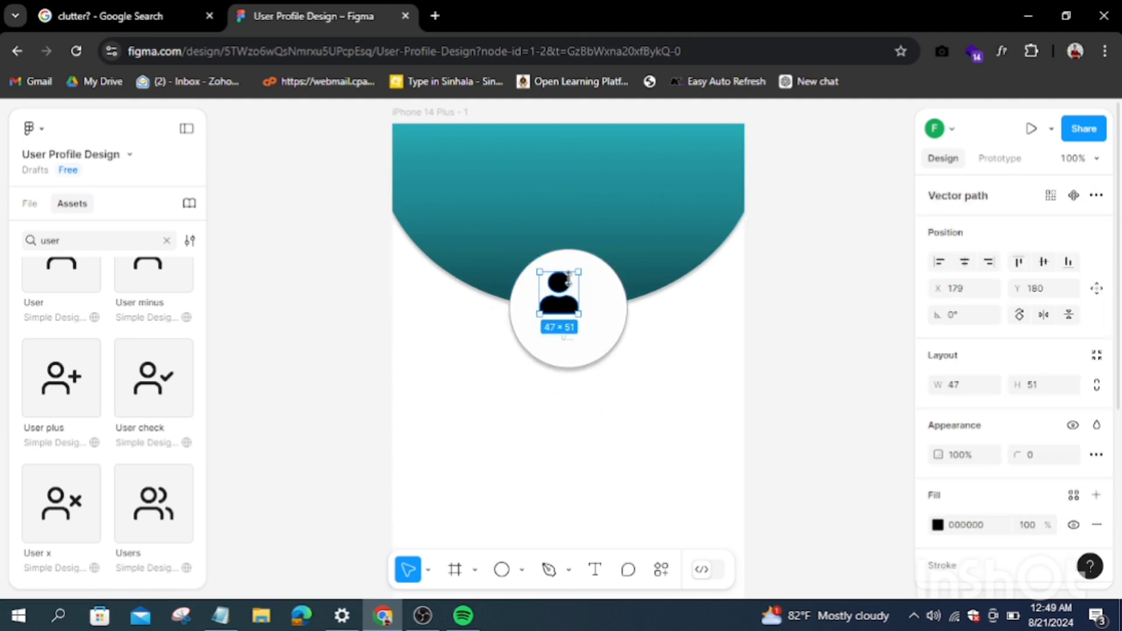
{"action": "left_click_drag", "start_coordinate": [568, 326], "coordinate": [567, 336]}
{"action": "left_click", "coordinate": [937, 525]}
{"action": "left_click", "coordinate": [748, 531]}
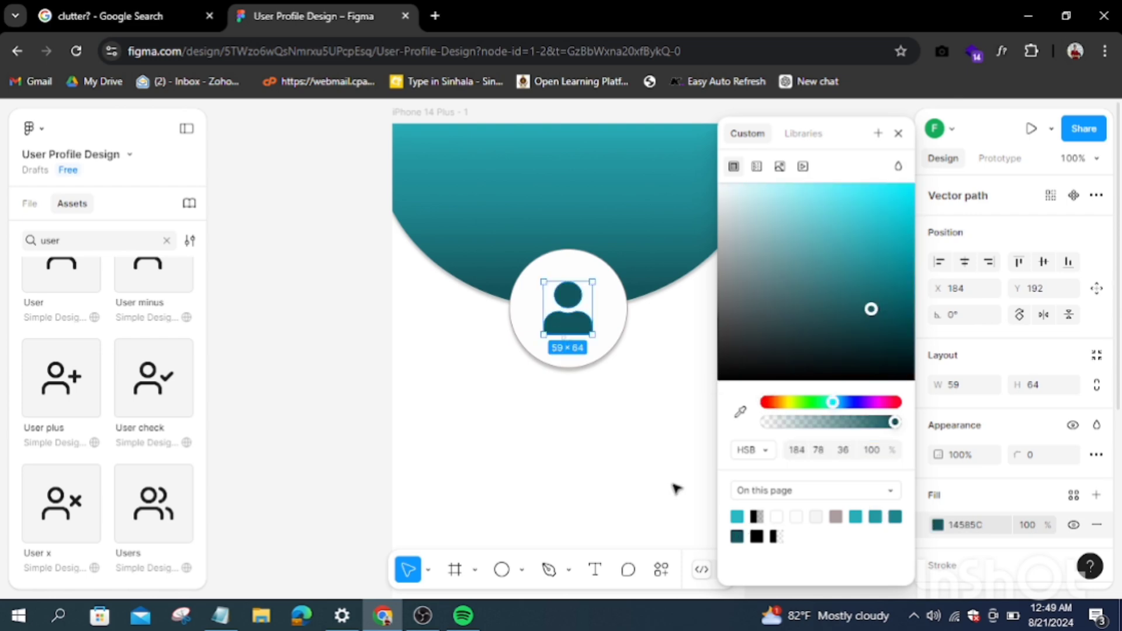
{"action": "left_click", "coordinate": [671, 488]}
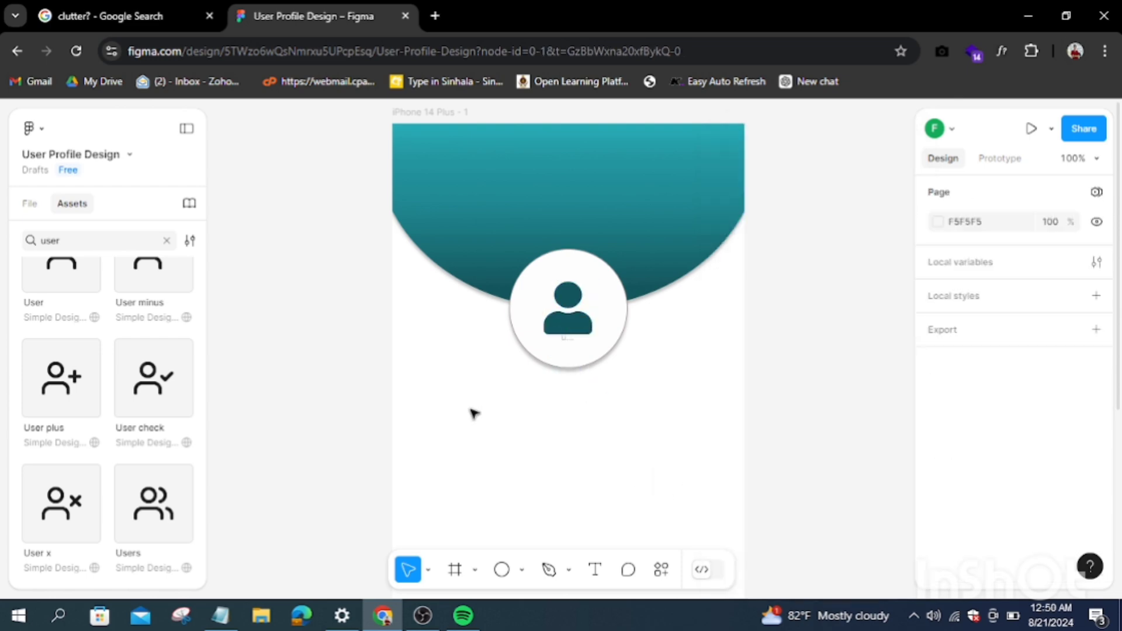
Add the user's name in white Montserrat Bold 24, centred across the header
{"action": "left_click", "coordinate": [516, 182]}
{"action": "type", "text": "Fayad Ousmand"}
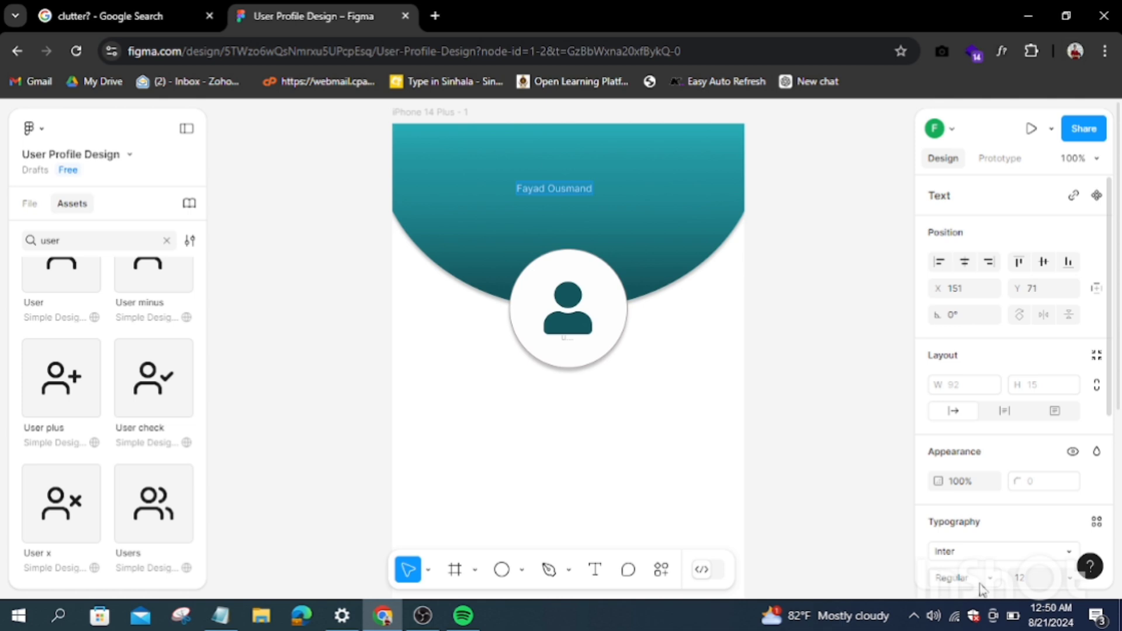
{"action": "left_click", "coordinate": [982, 579]}
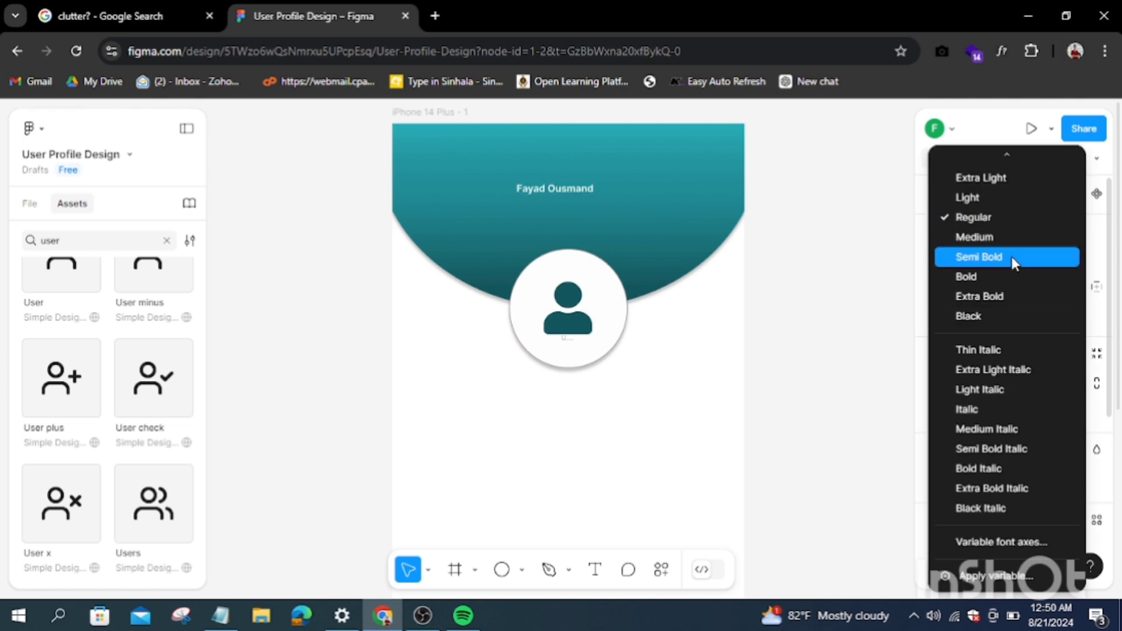
{"action": "left_click", "coordinate": [976, 273]}
{"action": "left_click", "coordinate": [999, 550]}
{"action": "type", "text": "mont"}
{"action": "key", "text": "Return"}
{"action": "mouse_move", "coordinate": [576, 193]}
{"action": "left_mouse_down"}
{"action": "mouse_move", "coordinate": [628, 219]}
{"action": "mouse_move", "coordinate": [689, 198]}
{"action": "mouse_move", "coordinate": [600, 186]}
{"action": "left_mouse_up"}
{"action": "left_click", "coordinate": [1065, 578]}
{"action": "left_click", "coordinate": [1051, 405]}
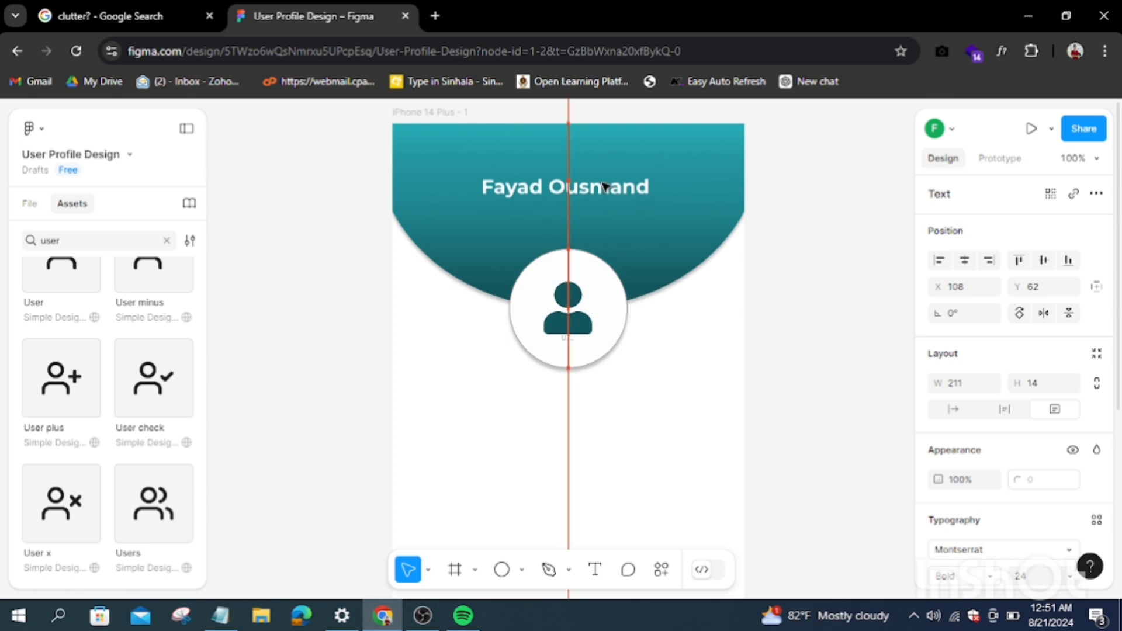
{"action": "left_click", "coordinate": [797, 298]}
{"action": "key", "text": "ctrl+slash"}
Draw a short white back arrow at the header's top-left using the Arrow tool
{"action": "type", "text": "arrow"}
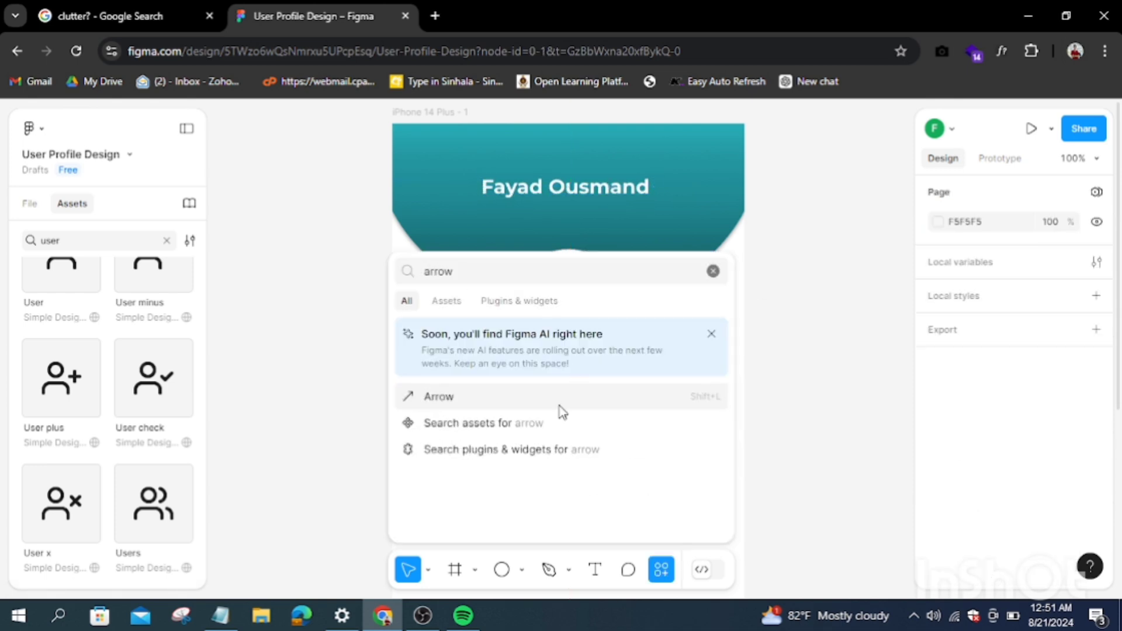
{"action": "key", "text": "Return"}
{"action": "left_click_drag", "start_coordinate": [445, 402], "coordinate": [430, 402]}
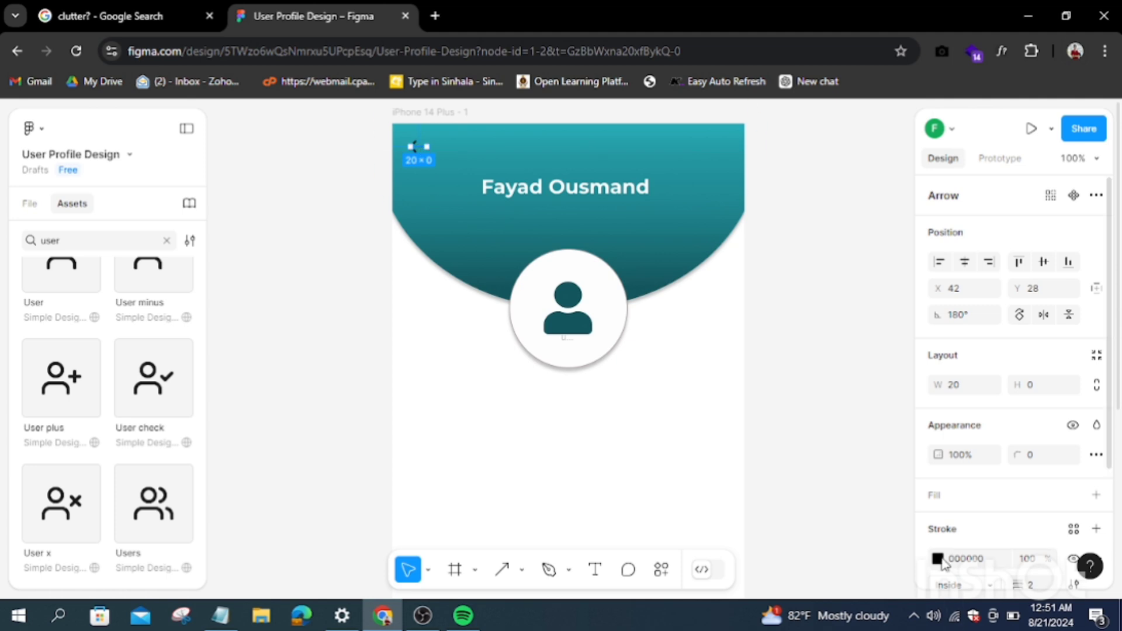
{"action": "left_click", "coordinate": [937, 558]}
{"action": "left_click", "coordinate": [313, 432]}
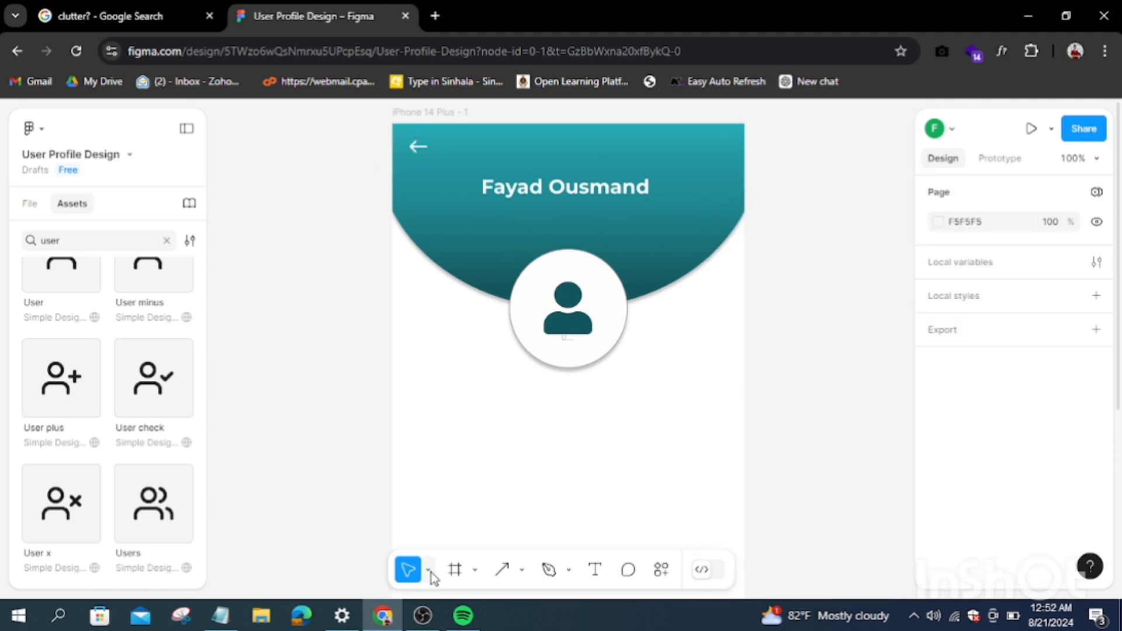
{"action": "scroll", "coordinate": [561, 350], "scroll_direction": "down", "scroll_amount": 3}
Insert a Font Awesome 'user' icon at the left of the first info row
{"action": "key", "text": "h"}
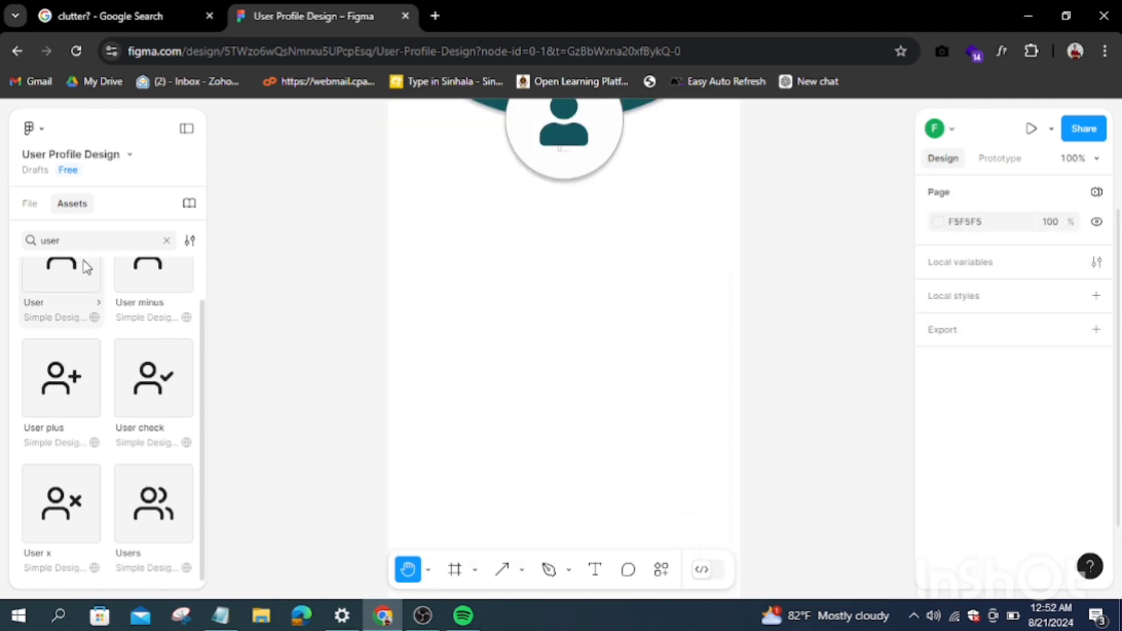
{"action": "left_click", "coordinate": [661, 569]}
{"action": "left_click", "coordinate": [521, 451]}
{"action": "left_click", "coordinate": [779, 318]}
{"action": "type", "text": "user"}
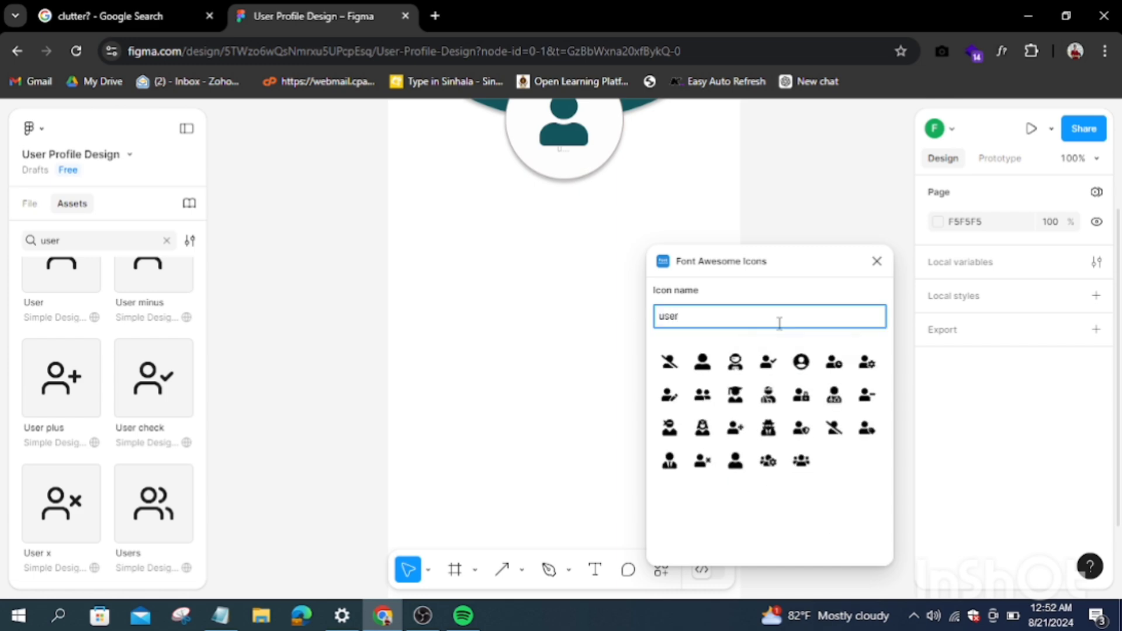
{"action": "left_click", "coordinate": [735, 462]}
{"action": "left_click_drag", "start_coordinate": [571, 358], "coordinate": [472, 287]}
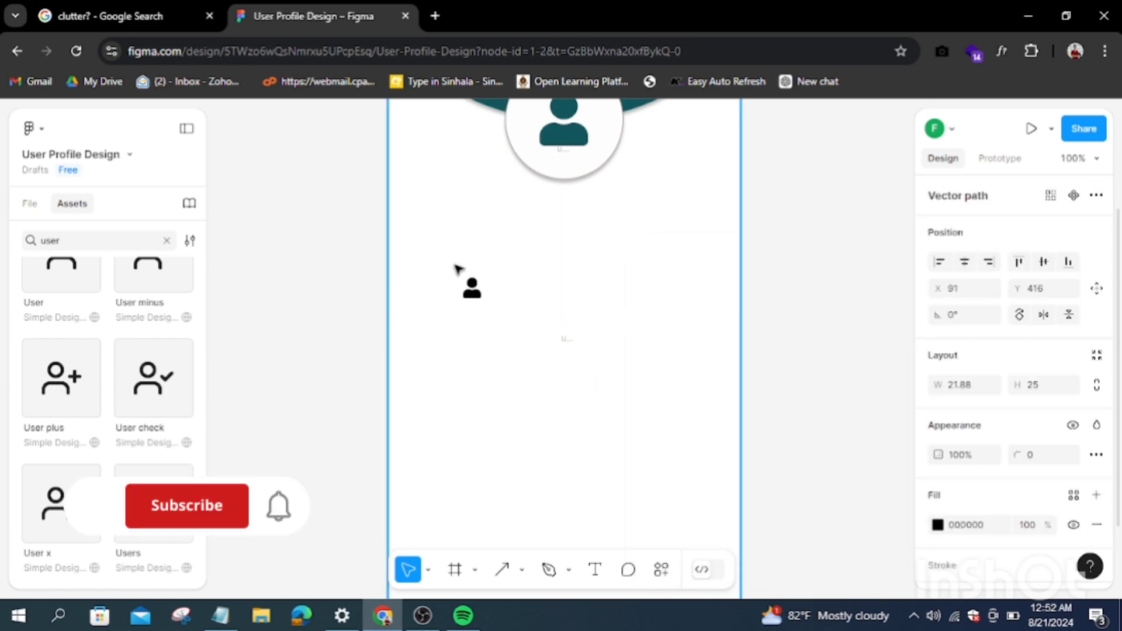
{"action": "left_click", "coordinate": [695, 274]}
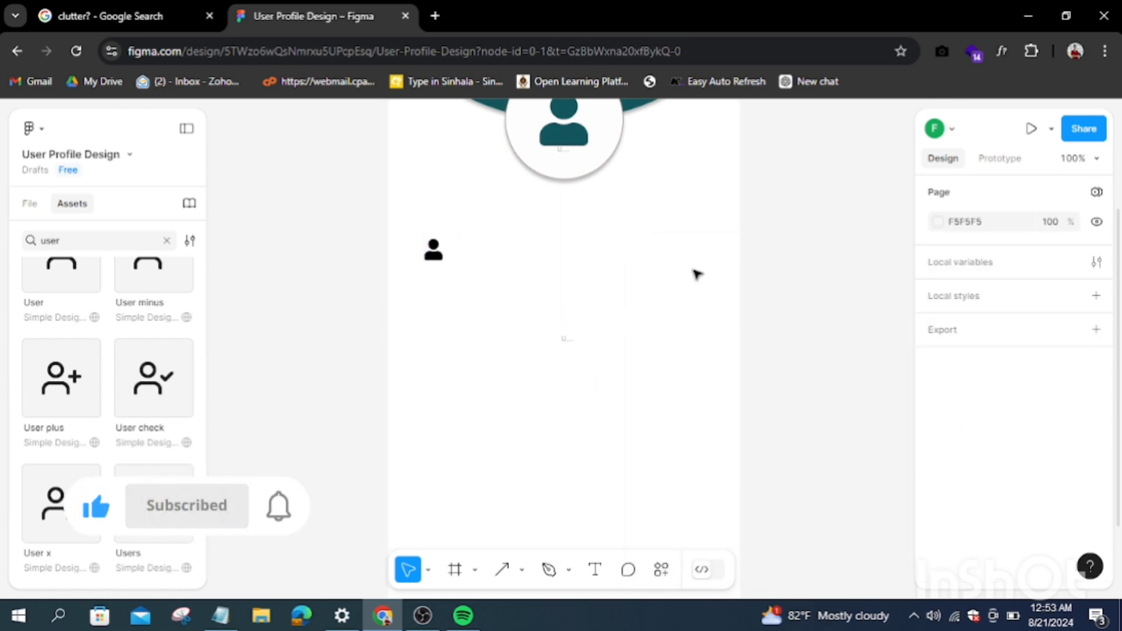
Draw a coloured full-width divider line below the user icon
{"action": "left_click", "coordinate": [521, 569]}
{"action": "left_click", "coordinate": [514, 433]}
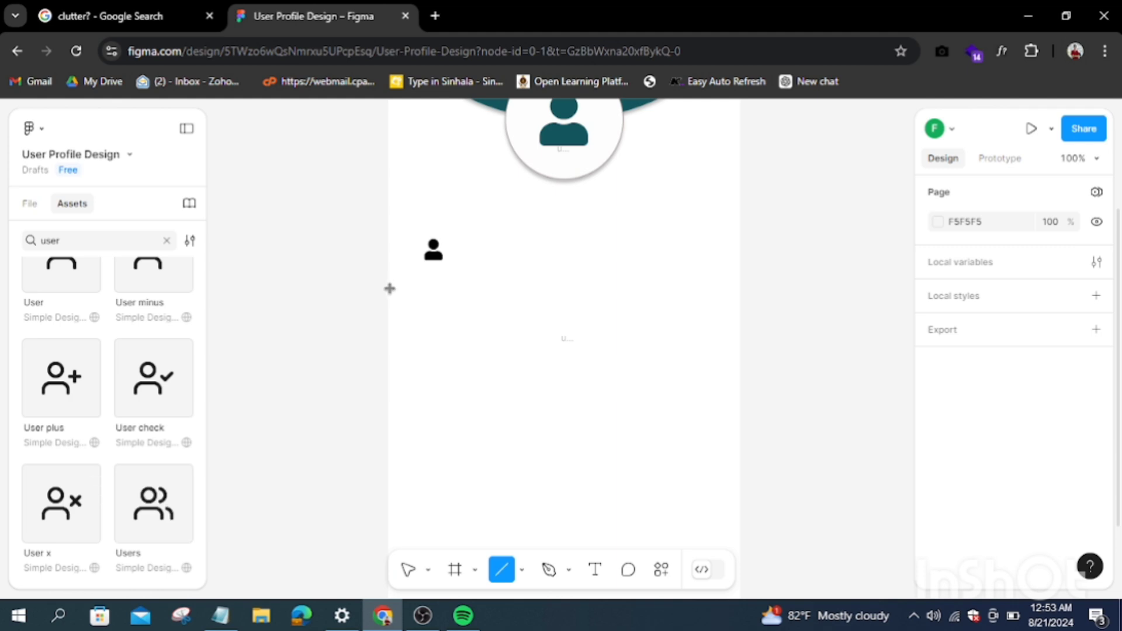
{"action": "left_click_drag", "start_coordinate": [388, 288], "coordinate": [740, 287]}
{"action": "left_click", "coordinate": [937, 558]}
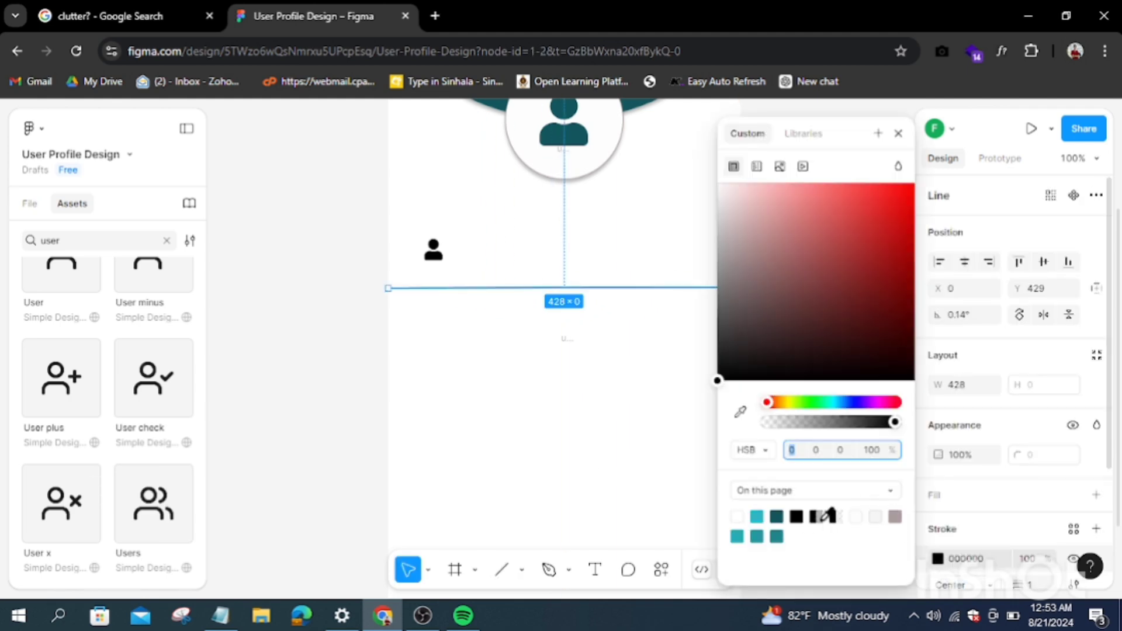
{"action": "left_click", "coordinate": [343, 335]}
Add the user's name as a grey text label beside the icon
{"action": "left_click", "coordinate": [496, 252]}
{"action": "type", "text": "Fayad Ousmand"}
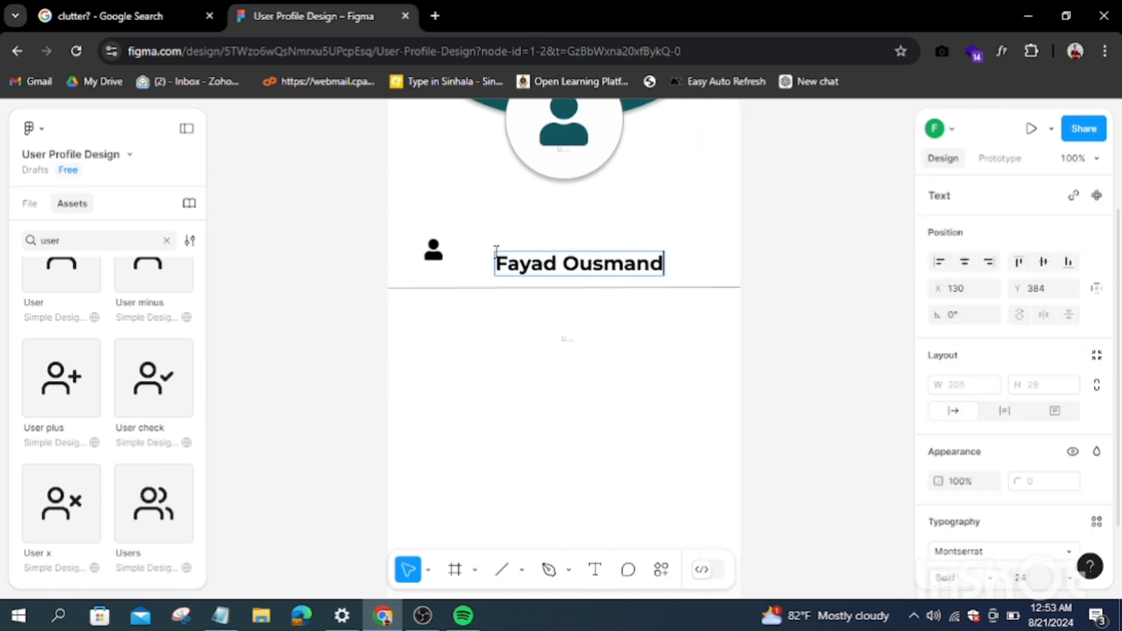
{"action": "key", "text": "ctrl+a"}
{"action": "scroll", "coordinate": [1111, 433], "scroll_direction": "down", "scroll_amount": 1}
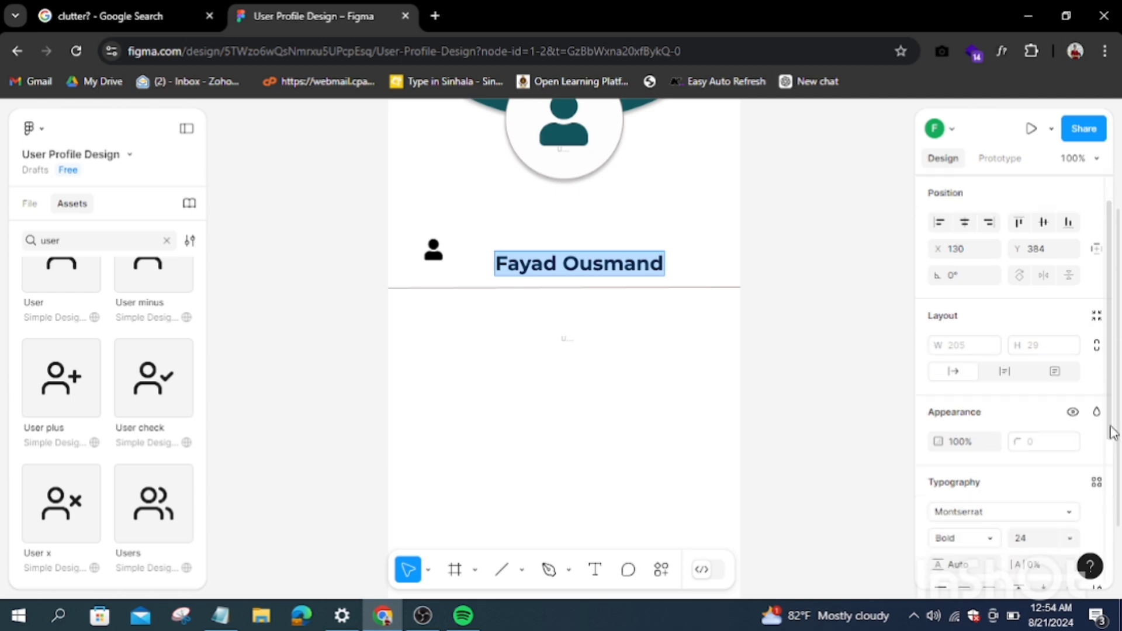
{"action": "scroll", "coordinate": [1114, 373], "scroll_direction": "down", "scroll_amount": 3}
{"action": "left_click", "coordinate": [937, 522]}
{"action": "left_click", "coordinate": [722, 287]}
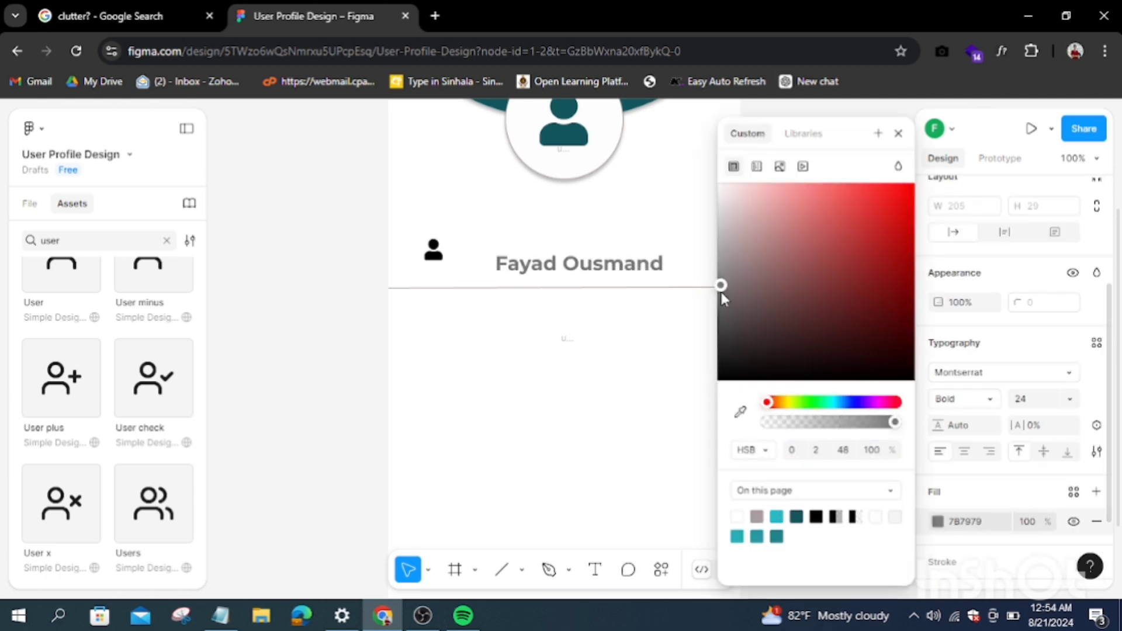
Set the name label to size 16 and align it with the user icon
{"action": "left_click", "coordinate": [619, 280]}
{"action": "left_click_drag", "start_coordinate": [610, 270], "coordinate": [591, 257]}
{"action": "left_click", "coordinate": [1069, 577]}
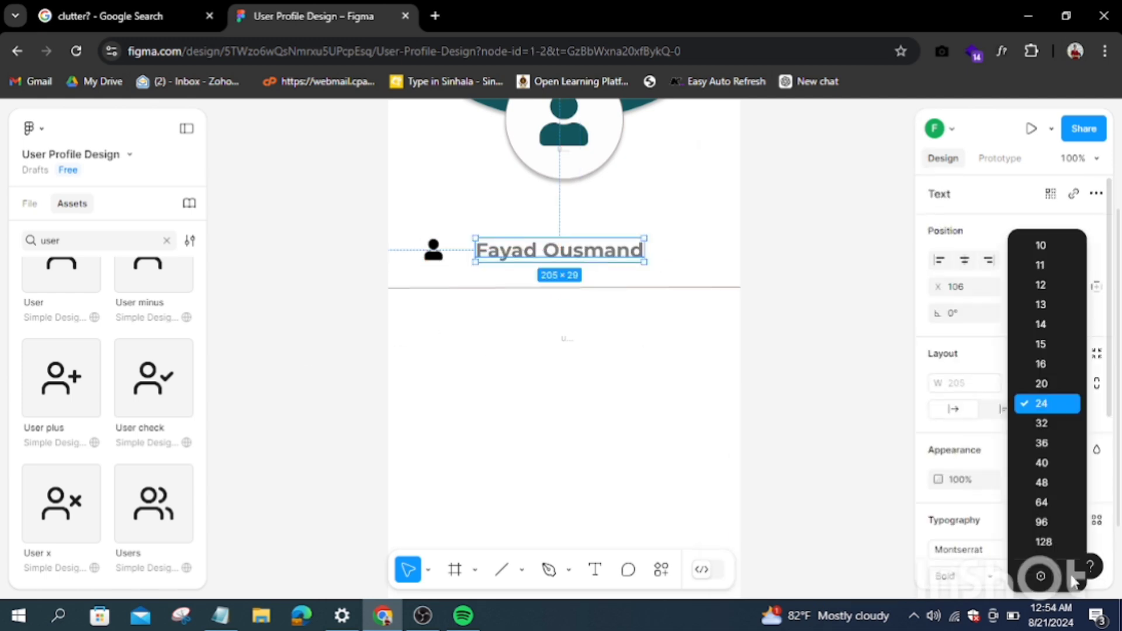
{"action": "left_click", "coordinate": [1053, 369]}
{"action": "left_click_drag", "start_coordinate": [552, 253], "coordinate": [560, 256]}
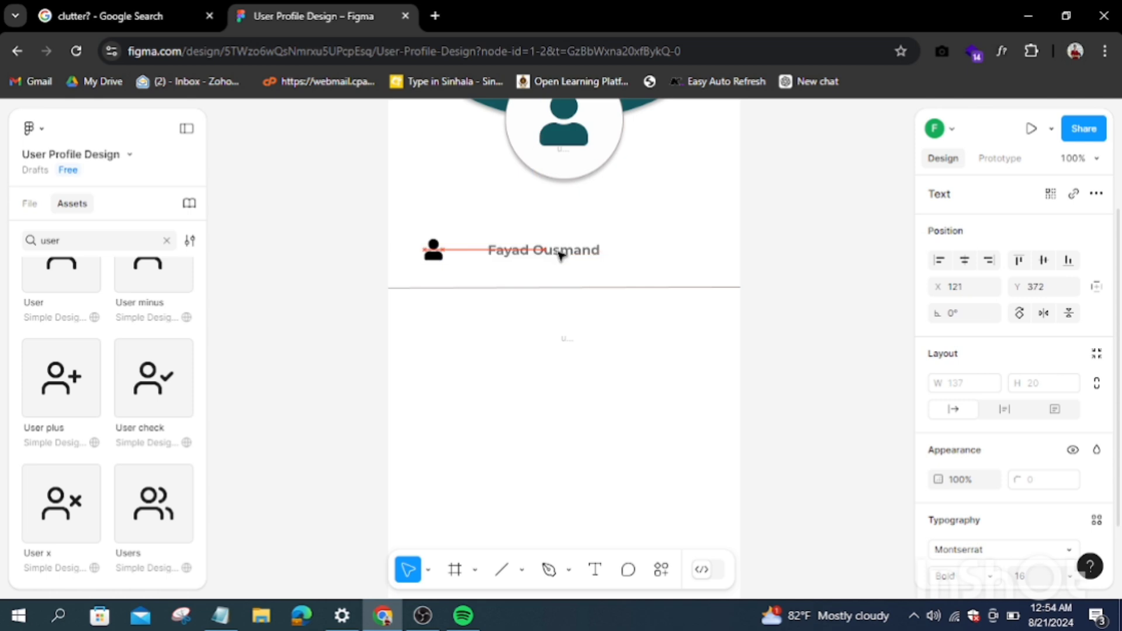
{"action": "left_click", "coordinate": [791, 267]}
Insert a calendar-check icon with the icon plugin and place it below the first divider
{"action": "key", "text": "ctrl+alt+p"}
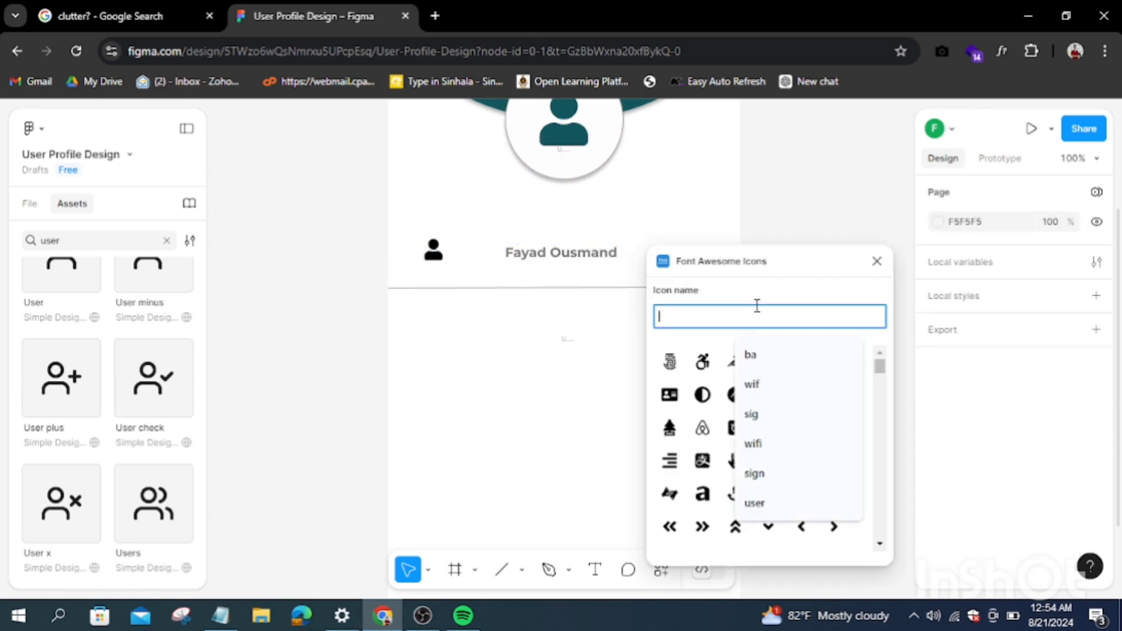
{"action": "type", "text": "cal"}
{"action": "left_click", "coordinate": [679, 401]}
{"action": "left_click_drag", "start_coordinate": [573, 365], "coordinate": [446, 336]}
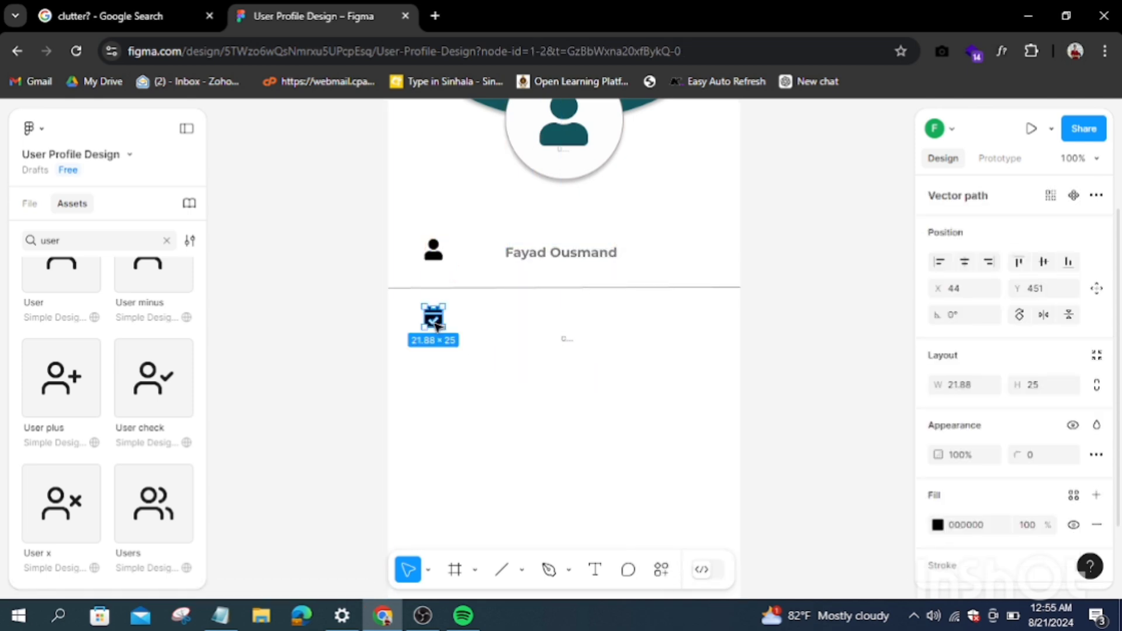
{"action": "key", "text": "Escape"}
Copy the name text into the calendar row and change it to 'Birthday'
{"action": "left_click", "coordinate": [561, 252]}
{"action": "right_click", "coordinate": [564, 252]}
{"action": "left_click", "coordinate": [589, 168]}
{"action": "key", "text": "ctrl+v"}
{"action": "mouse_move", "coordinate": [564, 253]}
{"action": "left_mouse_down"}
{"action": "mouse_move", "coordinate": [596, 325]}
{"action": "mouse_move", "coordinate": [541, 321]}
{"action": "left_mouse_up"}
{"action": "key", "text": "Return"}
{"action": "type", "text": "B"}
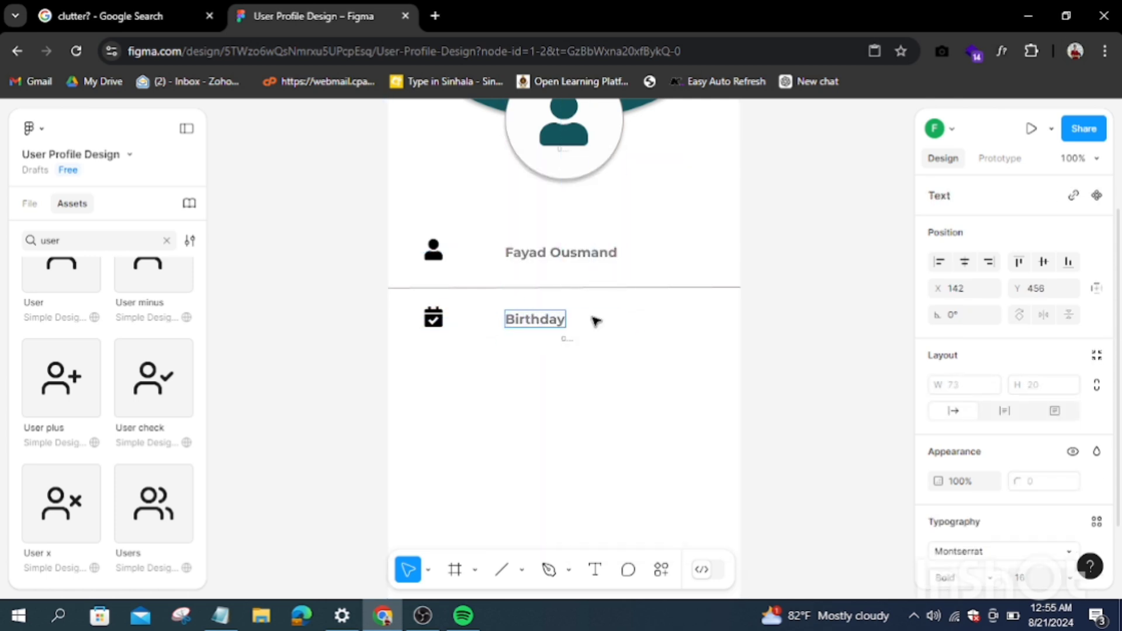
{"action": "key", "text": "Escape"}
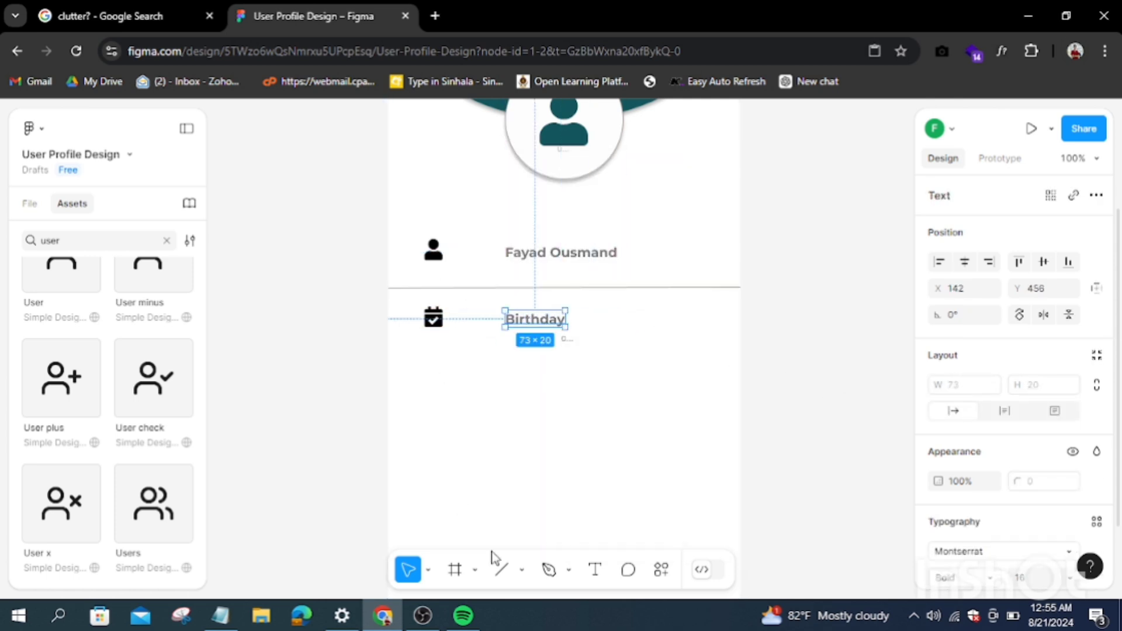
Draw a divider line across the card under the Birthday row
{"action": "left_click_drag", "start_coordinate": [390, 349], "coordinate": [741, 349]}
{"action": "left_click", "coordinate": [762, 351]}
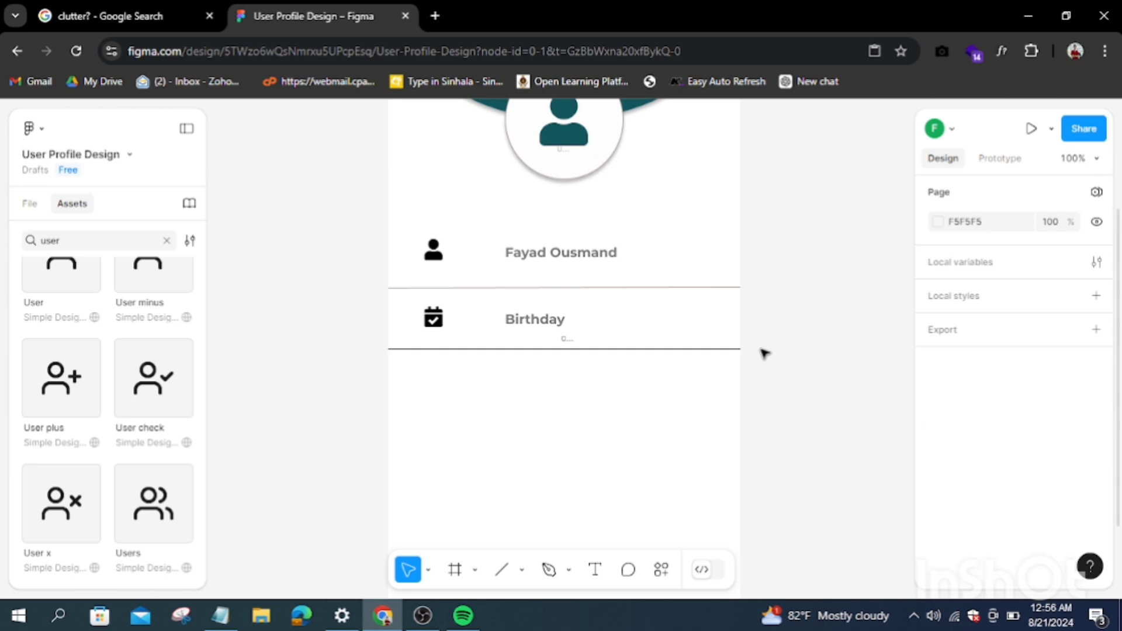
{"action": "left_click", "coordinate": [565, 343]}
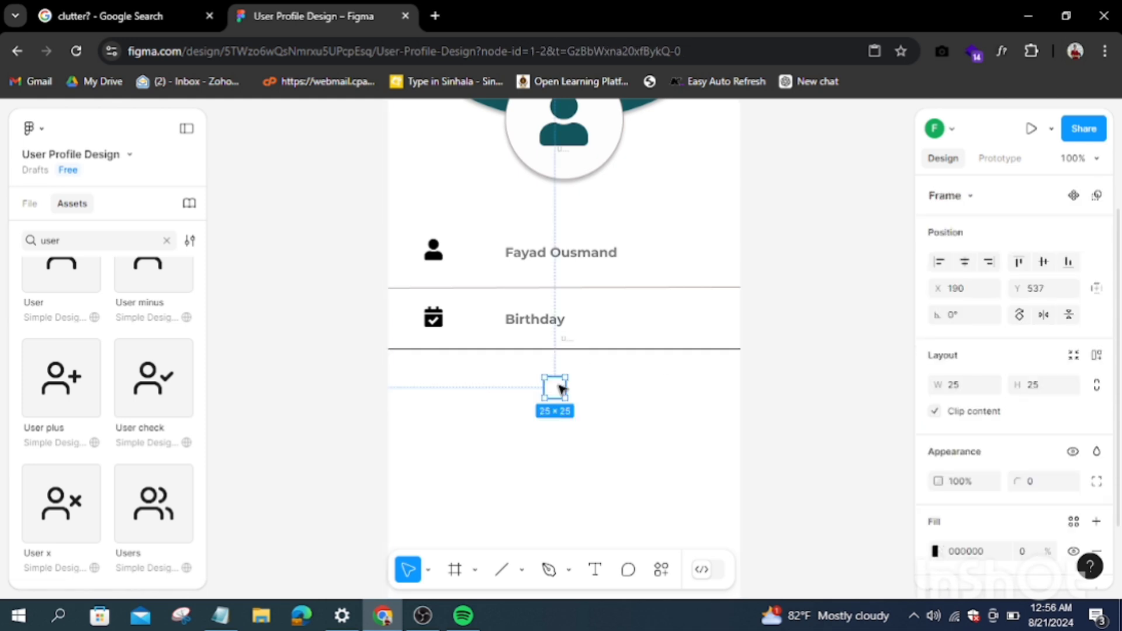
{"action": "left_click", "coordinate": [416, 450]}
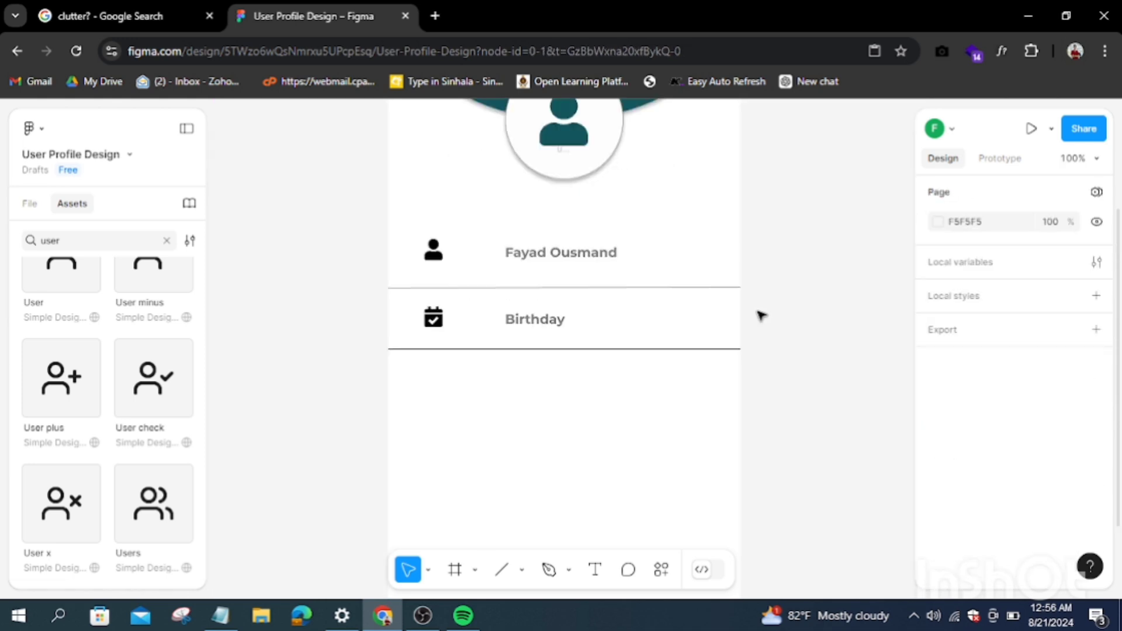
{"action": "key", "text": "minus"}
Insert a mobile-phone icon from Font Awesome and place it in the third row
{"action": "key", "text": "ctrl+alt+p"}
{"action": "type", "text": "ph"}
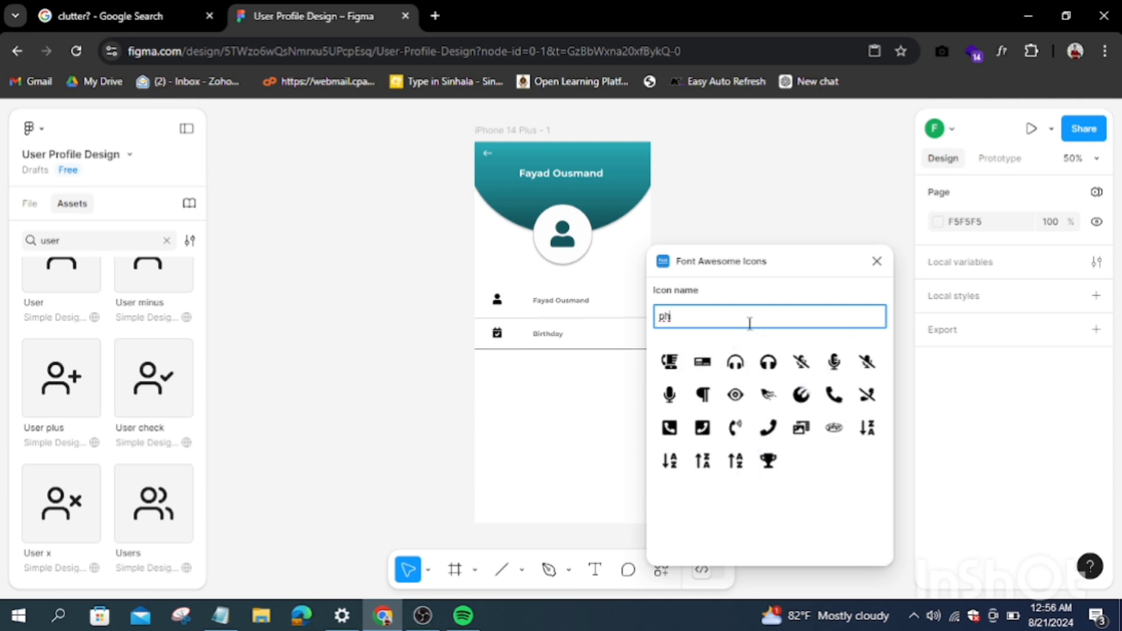
{"action": "type", "text": "o"}
{"action": "mouse_move", "coordinate": [771, 475]}
{"action": "left_mouse_down"}
{"action": "mouse_move", "coordinate": [578, 368]}
{"action": "mouse_move", "coordinate": [309, 421]}
{"action": "mouse_move", "coordinate": [333, 446]}
{"action": "left_mouse_up"}
{"action": "scroll", "coordinate": [577, 368], "scroll_direction": "up", "scroll_amount": 5}
{"action": "left_click", "coordinate": [494, 453]}
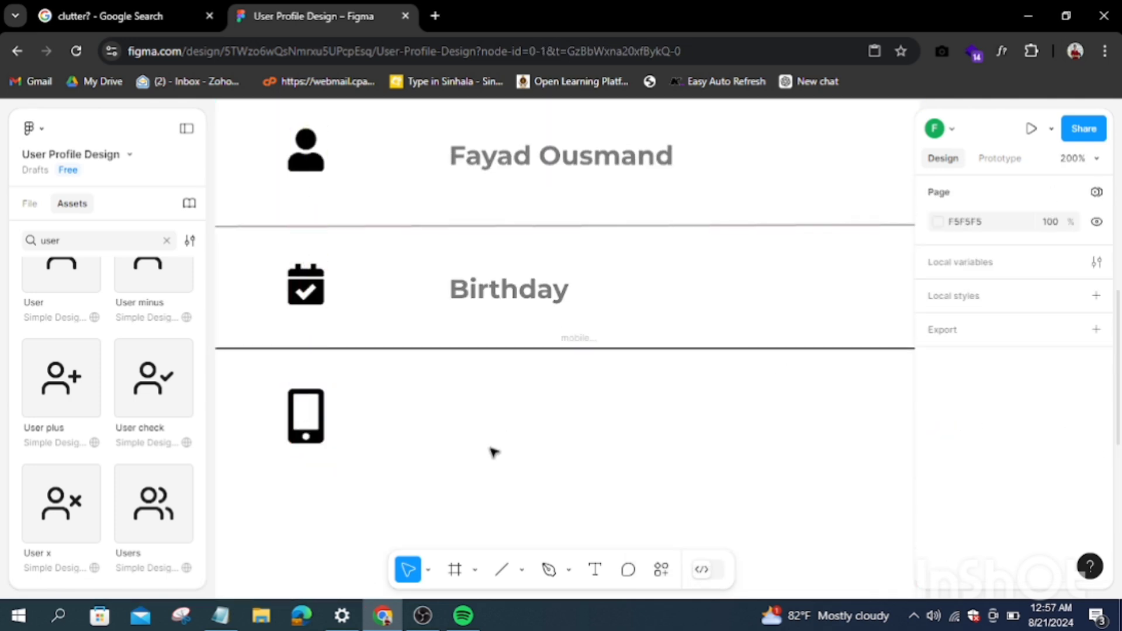
{"action": "left_click", "coordinate": [579, 368]}
{"action": "left_click", "coordinate": [513, 294]}
{"action": "right_click", "coordinate": [428, 409]}
{"action": "left_click", "coordinate": [513, 187]}
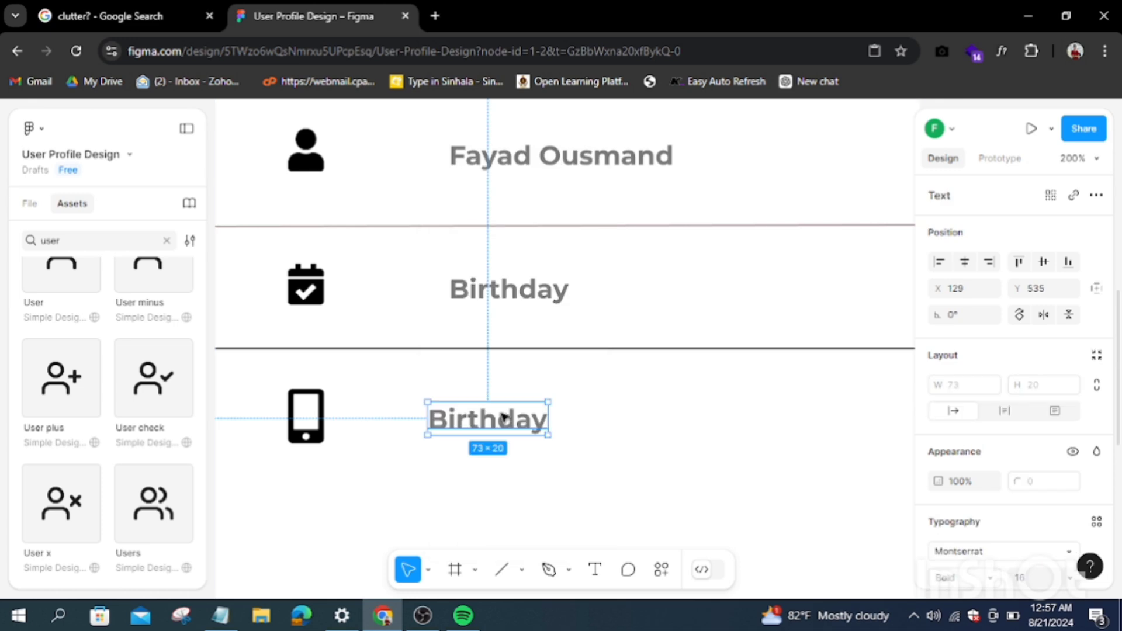
{"action": "double_click", "coordinate": [513, 419]}
{"action": "key", "text": "BackSpace"}
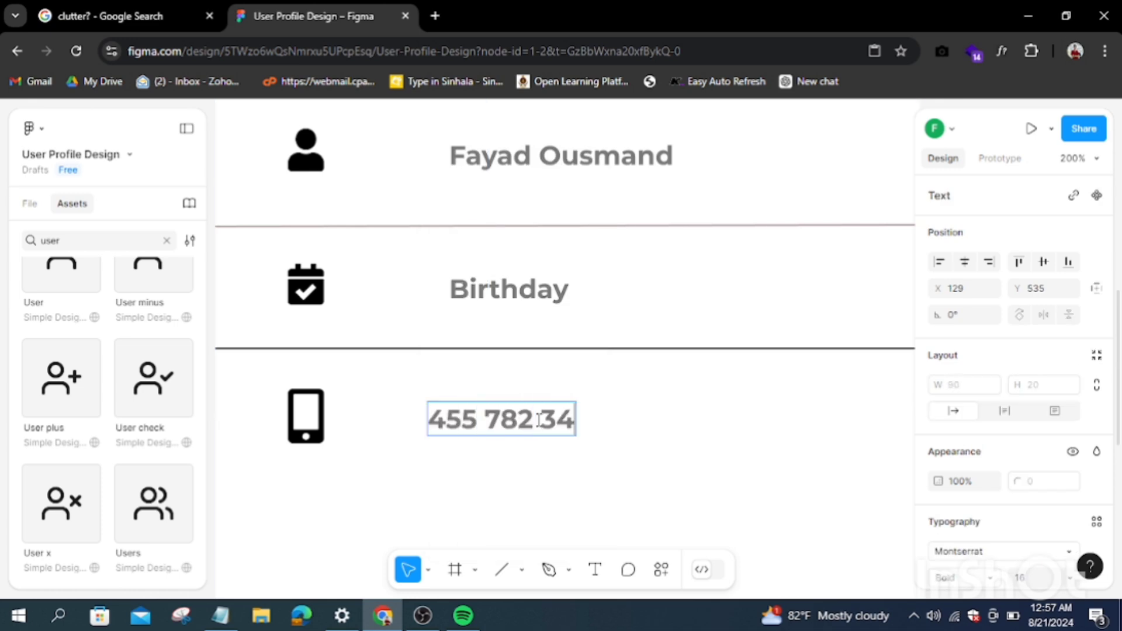
{"action": "key", "text": "BackSpace"}
{"action": "key", "text": "Escape"}
{"action": "left_click_drag", "start_coordinate": [585, 419], "coordinate": [699, 430]}
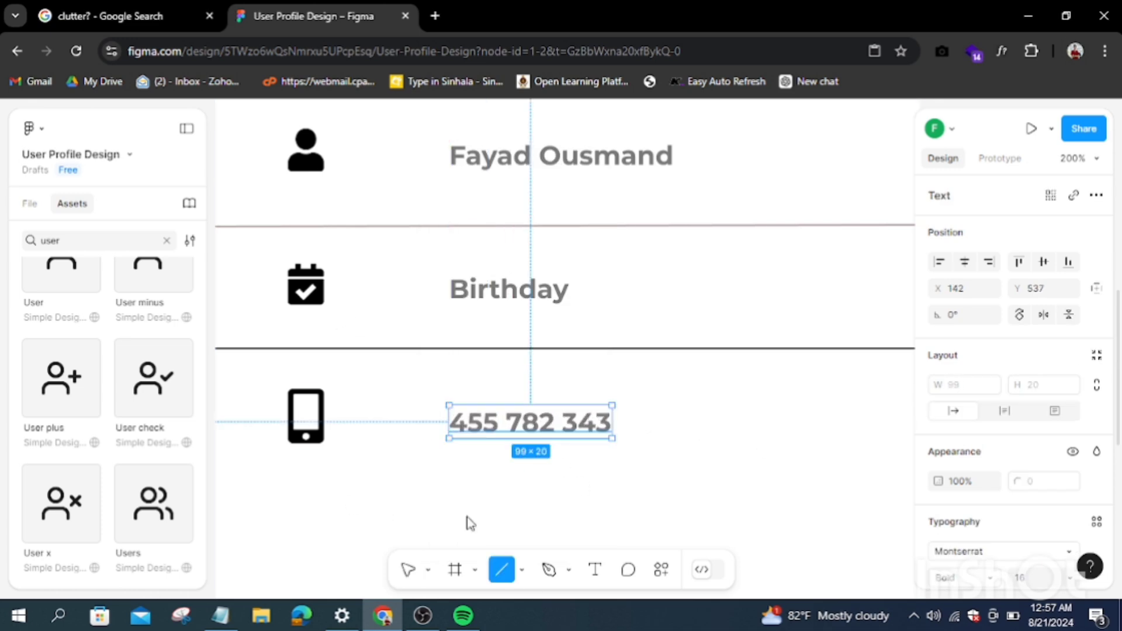
Draw a divider line under the phone row
{"action": "left_click_drag", "start_coordinate": [214, 490], "coordinate": [914, 494]}
{"action": "key", "text": "shift+0"}
{"action": "key", "text": "Escape"}
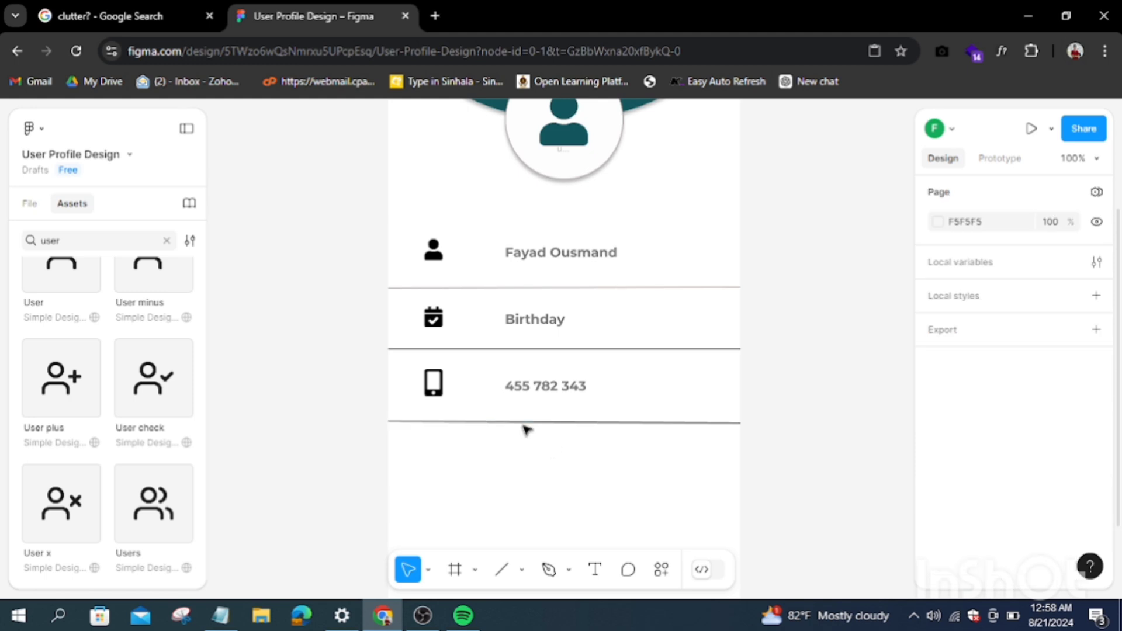
{"action": "left_click", "coordinate": [526, 429]}
{"action": "left_click", "coordinate": [375, 421]}
Darken the grey stroke colour of the divider under the phone row
{"action": "left_click", "coordinate": [418, 434]}
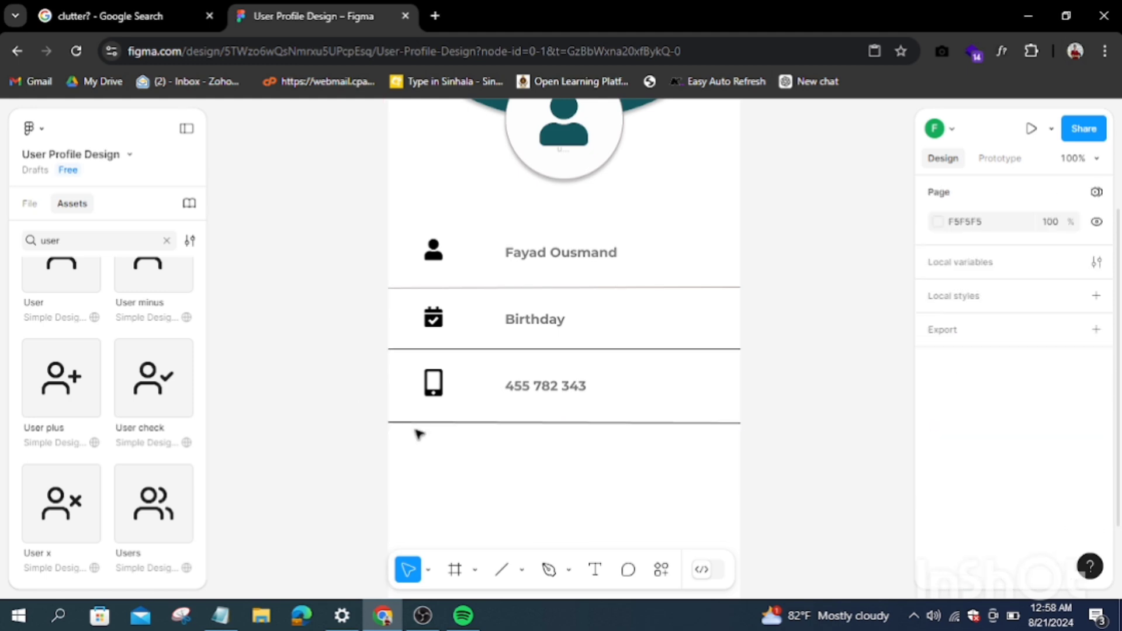
{"action": "left_click", "coordinate": [455, 422]}
{"action": "left_click", "coordinate": [793, 368]}
{"action": "left_click", "coordinate": [526, 349]}
{"action": "left_click", "coordinate": [937, 558]}
{"action": "mouse_move", "coordinate": [745, 286]}
{"action": "left_mouse_down"}
{"action": "mouse_move", "coordinate": [717, 258]}
{"action": "mouse_move", "coordinate": [721, 282]}
{"action": "left_mouse_up"}
{"action": "left_click", "coordinate": [746, 301]}
{"action": "double_click", "coordinate": [560, 415]}
{"action": "left_click", "coordinate": [937, 511]}
{"action": "left_click", "coordinate": [898, 133]}
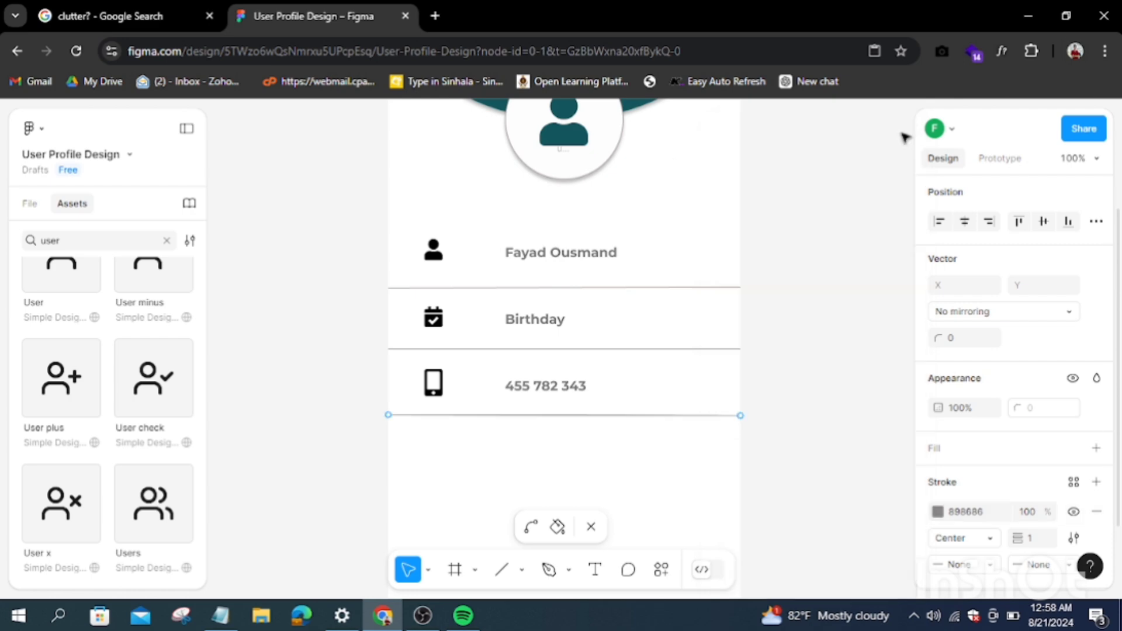
Draw more grey divider lines across the card below the phone row
{"action": "left_click", "coordinate": [501, 570]}
{"action": "left_click_drag", "start_coordinate": [389, 468], "coordinate": [740, 468]}
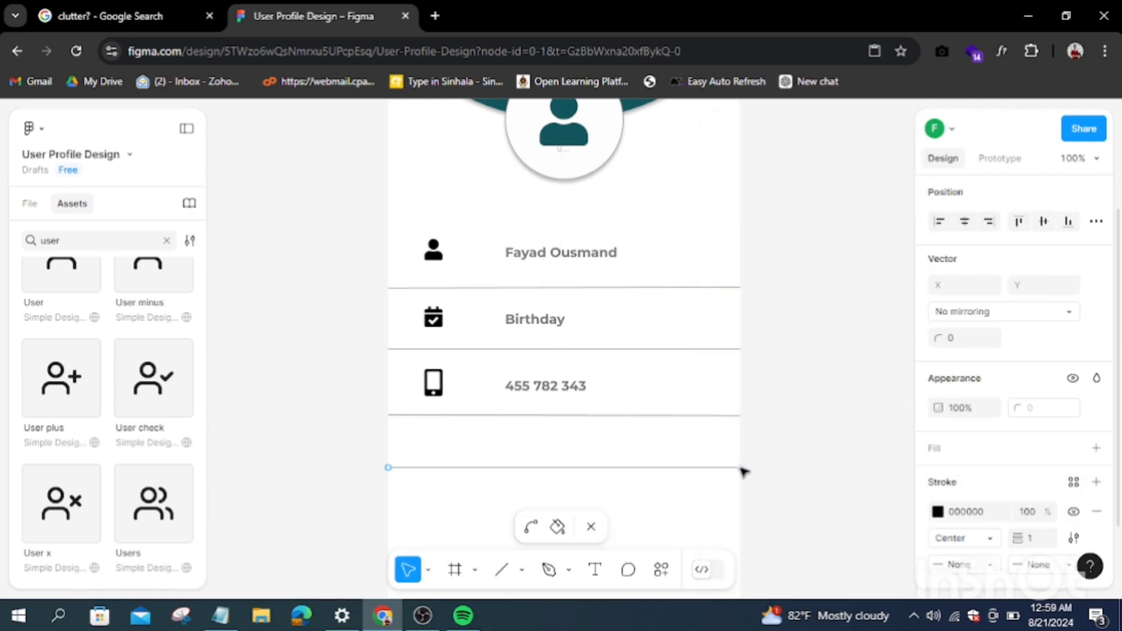
{"action": "scroll", "coordinate": [740, 468], "scroll_direction": "up", "scroll_amount": 1}
{"action": "scroll", "coordinate": [705, 366], "scroll_direction": "down", "scroll_amount": 3}
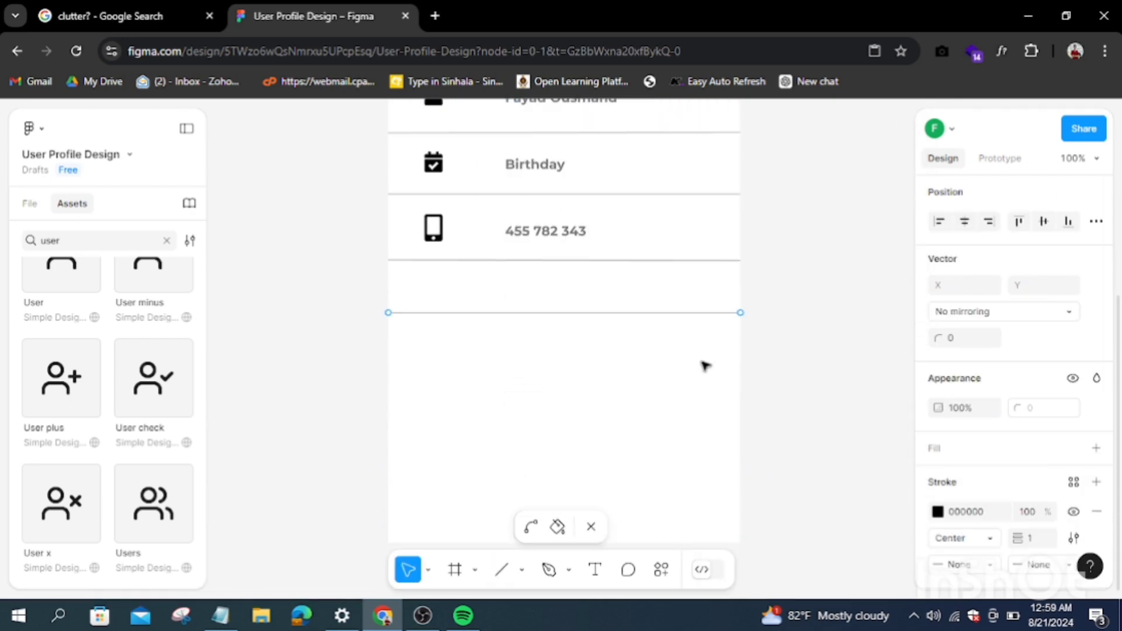
{"action": "left_click", "coordinate": [495, 577]}
{"action": "left_click_drag", "start_coordinate": [388, 367], "coordinate": [740, 368]}
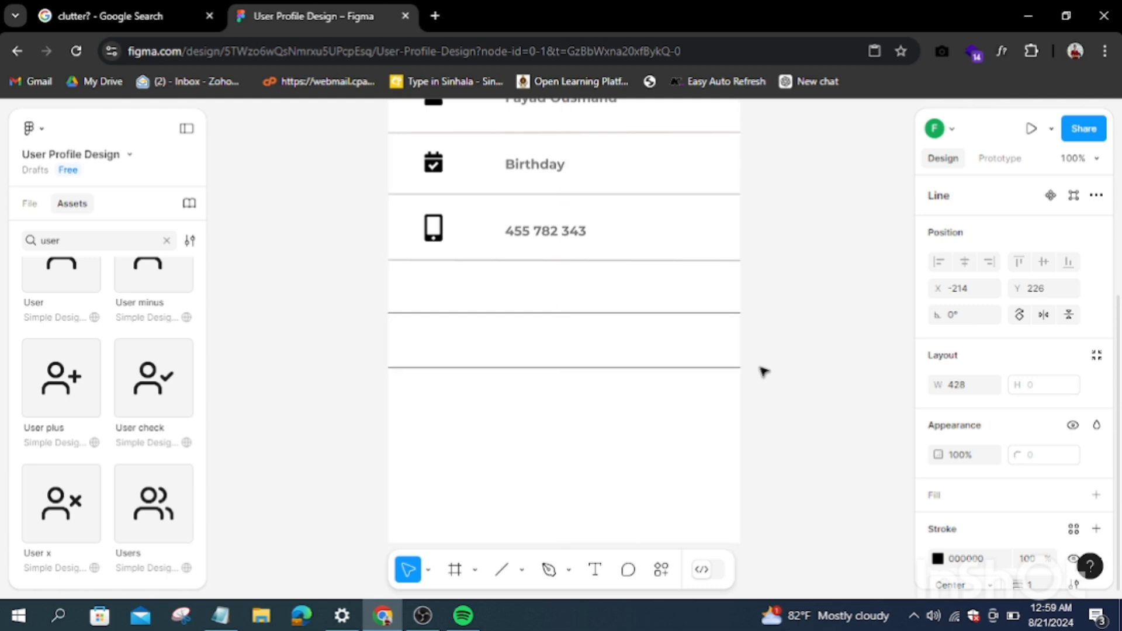
{"action": "left_click", "coordinate": [937, 558]}
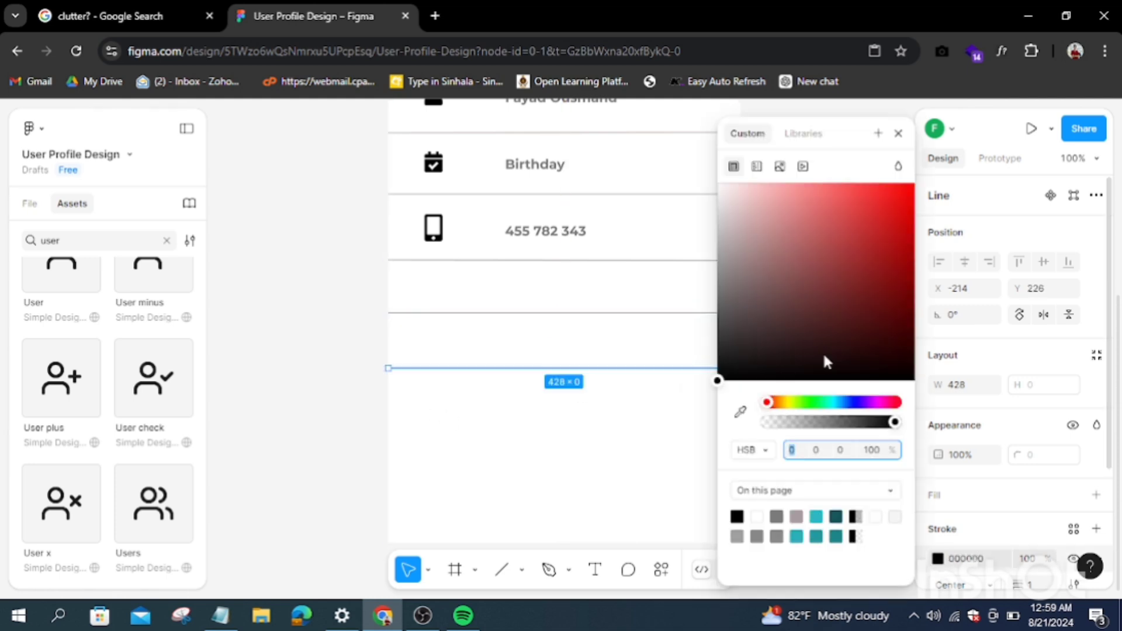
{"action": "left_click", "coordinate": [318, 399]}
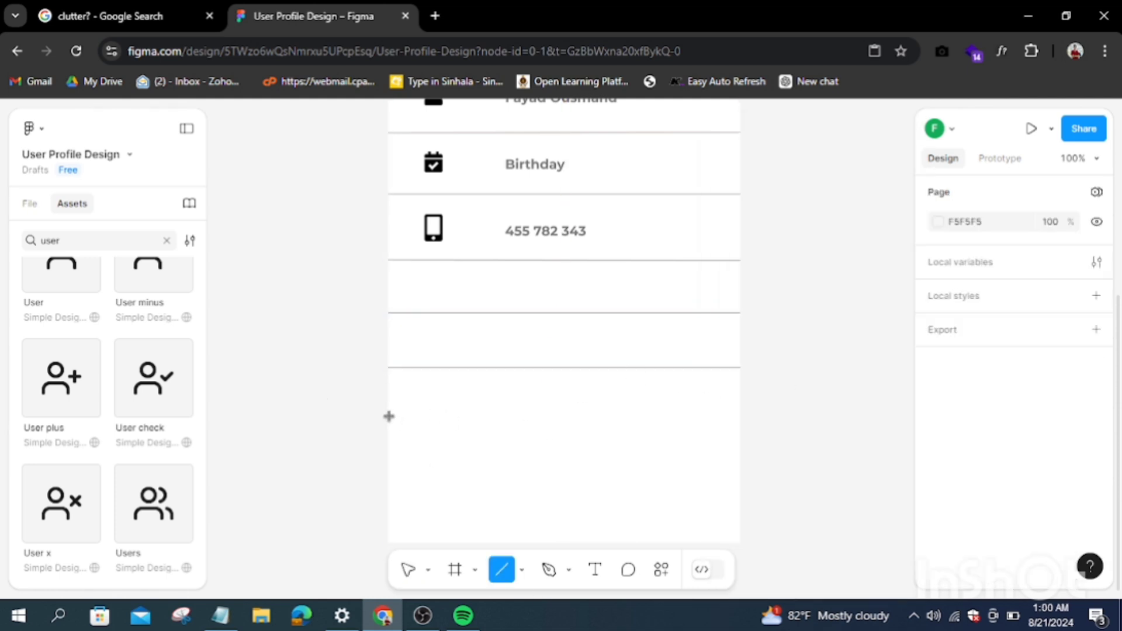
{"action": "left_click_drag", "start_coordinate": [389, 416], "coordinate": [745, 418]}
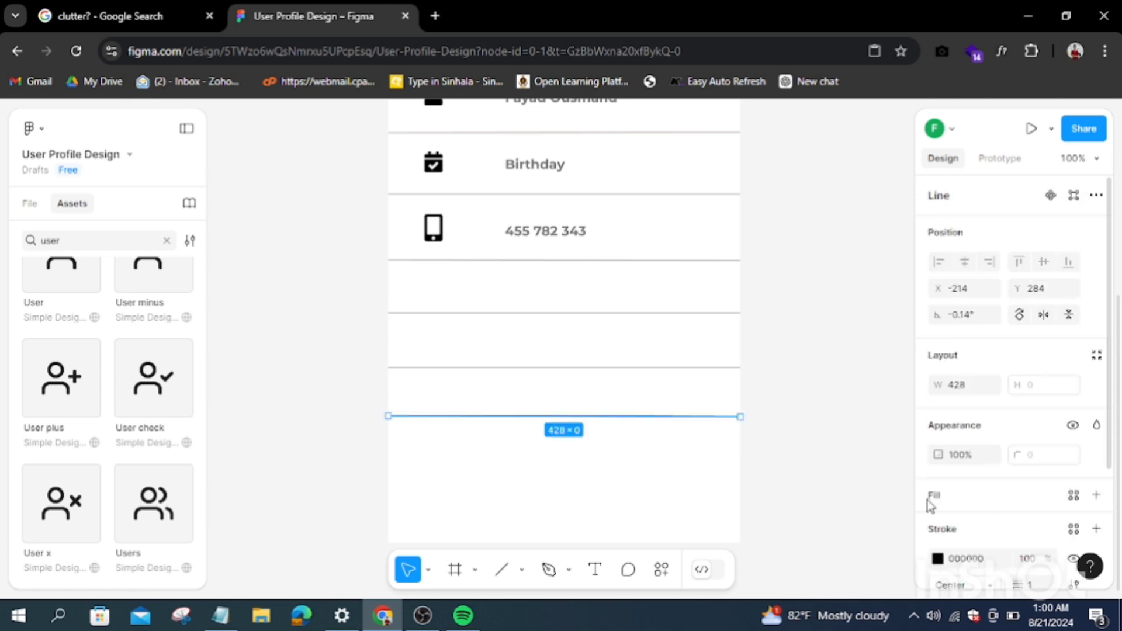
{"action": "left_click", "coordinate": [937, 558]}
{"action": "left_click", "coordinate": [248, 448]}
{"action": "left_click", "coordinate": [564, 418]}
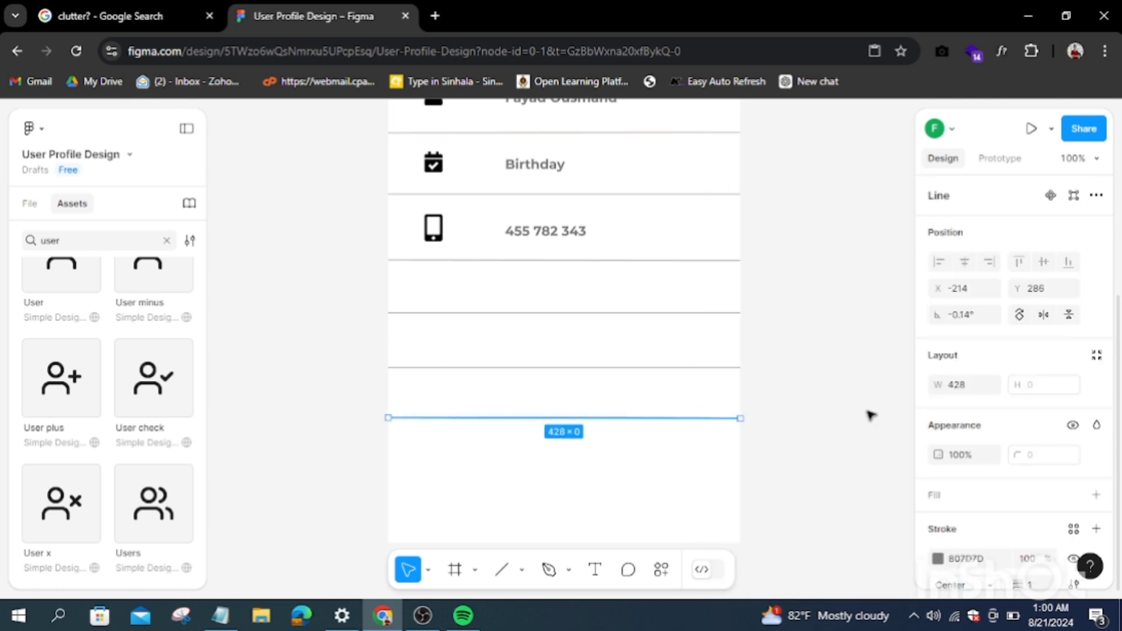
Add a light grey 222×100 rectangle on the card across the dividers
{"action": "left_click", "coordinate": [522, 569]}
{"action": "left_click", "coordinate": [508, 409]}
{"action": "left_click", "coordinate": [512, 370]}
Resize the rectangle into a 284×65 button and move it below the dividers
{"action": "left_click_drag", "start_coordinate": [592, 411], "coordinate": [693, 411]}
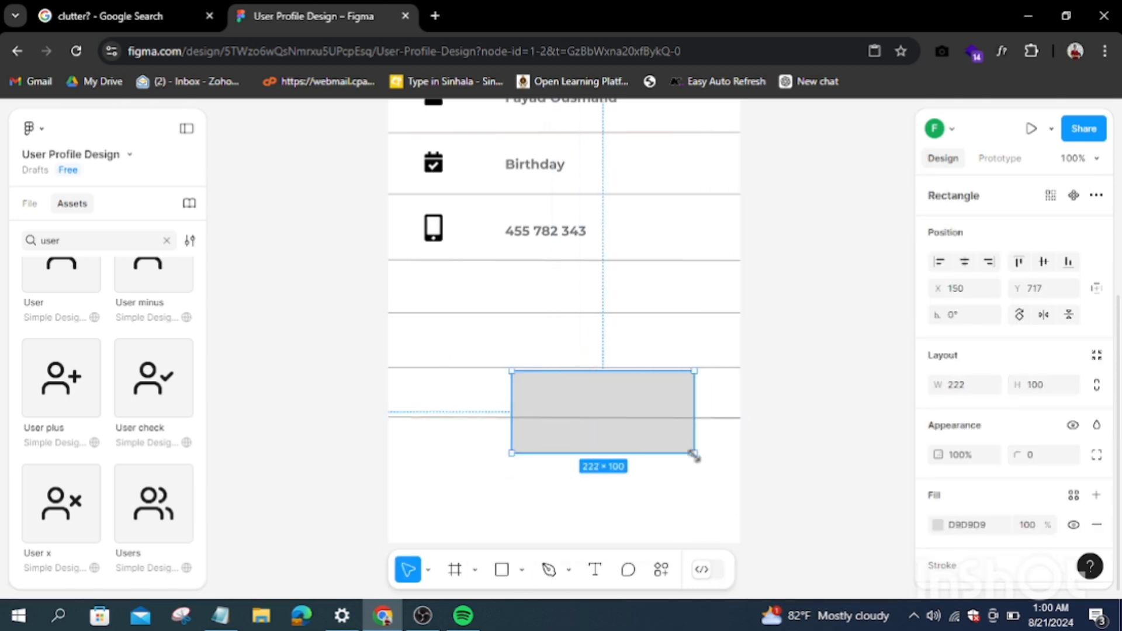
{"action": "mouse_move", "coordinate": [694, 454]}
{"action": "left_mouse_down"}
{"action": "mouse_move", "coordinate": [694, 421]}
{"action": "mouse_move", "coordinate": [616, 498]}
{"action": "mouse_move", "coordinate": [594, 498]}
{"action": "mouse_move", "coordinate": [678, 498]}
{"action": "left_mouse_up"}
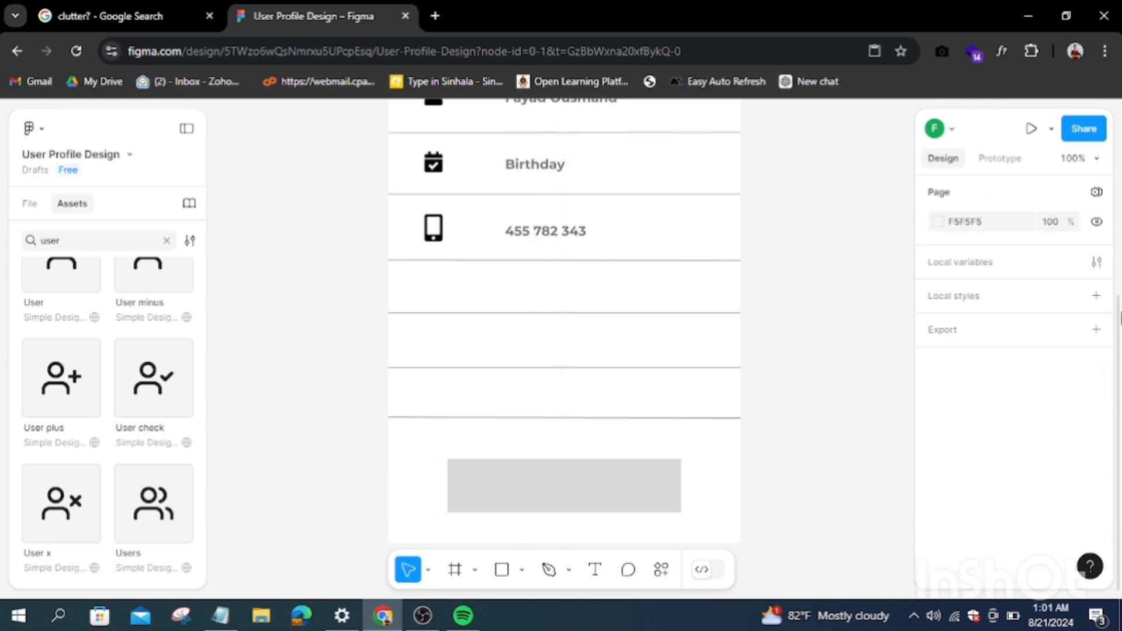
{"action": "left_click", "coordinate": [937, 524]}
{"action": "key", "text": "Escape"}
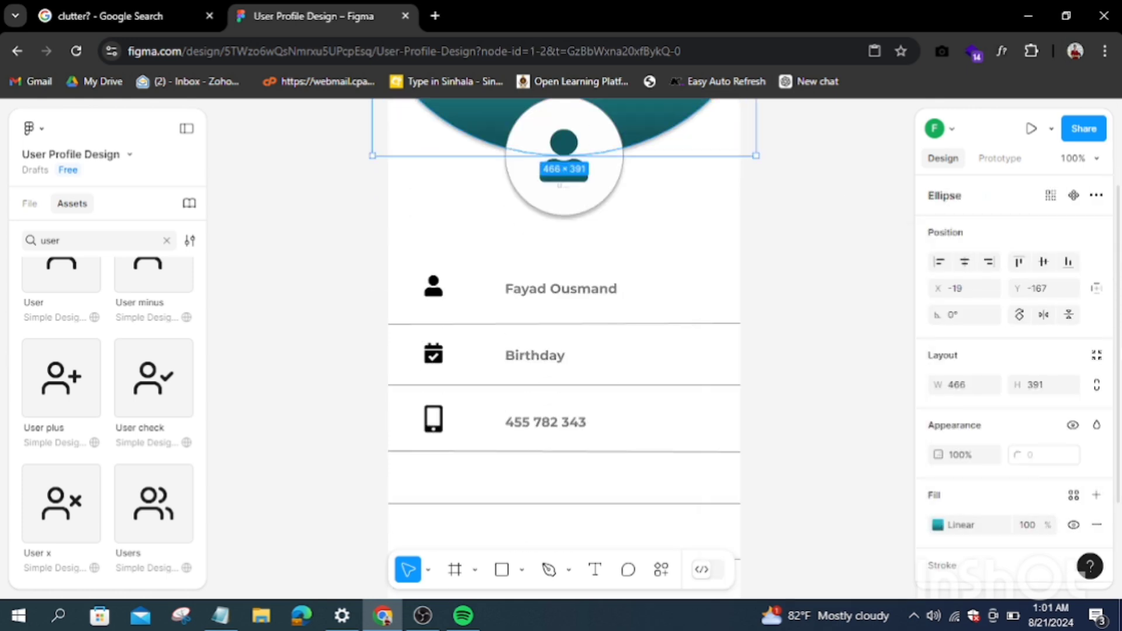
{"action": "key", "text": "ctrl+shift+z"}
Give the button a solid teal 197A7D fill
{"action": "left_click", "coordinate": [937, 422]}
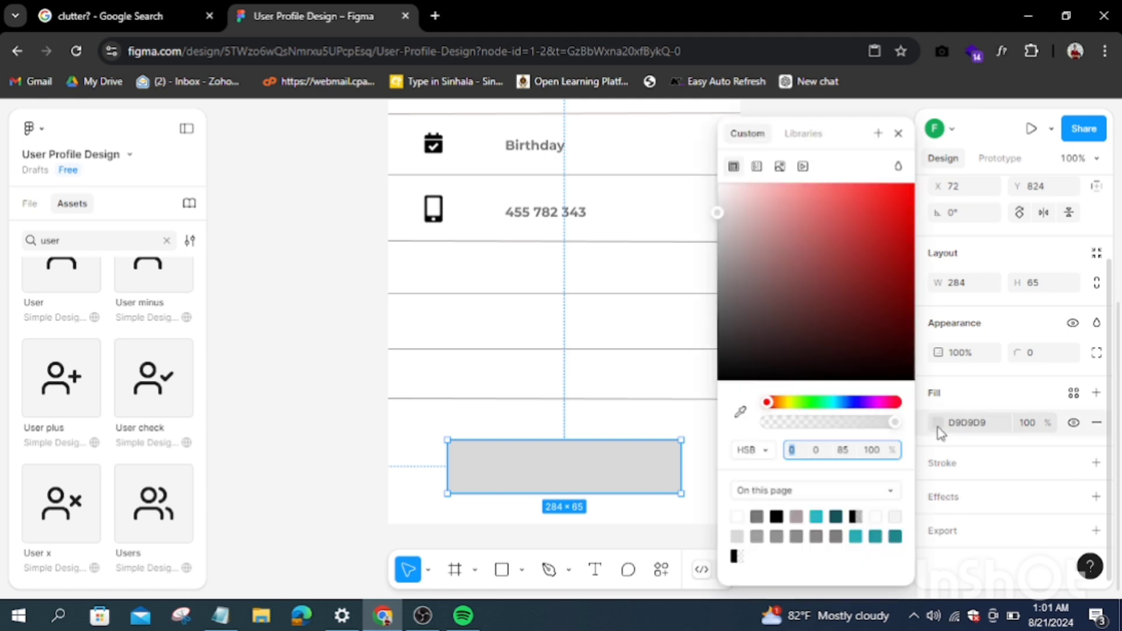
{"action": "left_click", "coordinate": [756, 166]}
{"action": "left_click", "coordinate": [733, 381]}
{"action": "left_click_drag", "start_coordinate": [818, 234], "coordinate": [875, 284]}
{"action": "left_click_drag", "start_coordinate": [863, 401], "coordinate": [832, 401]}
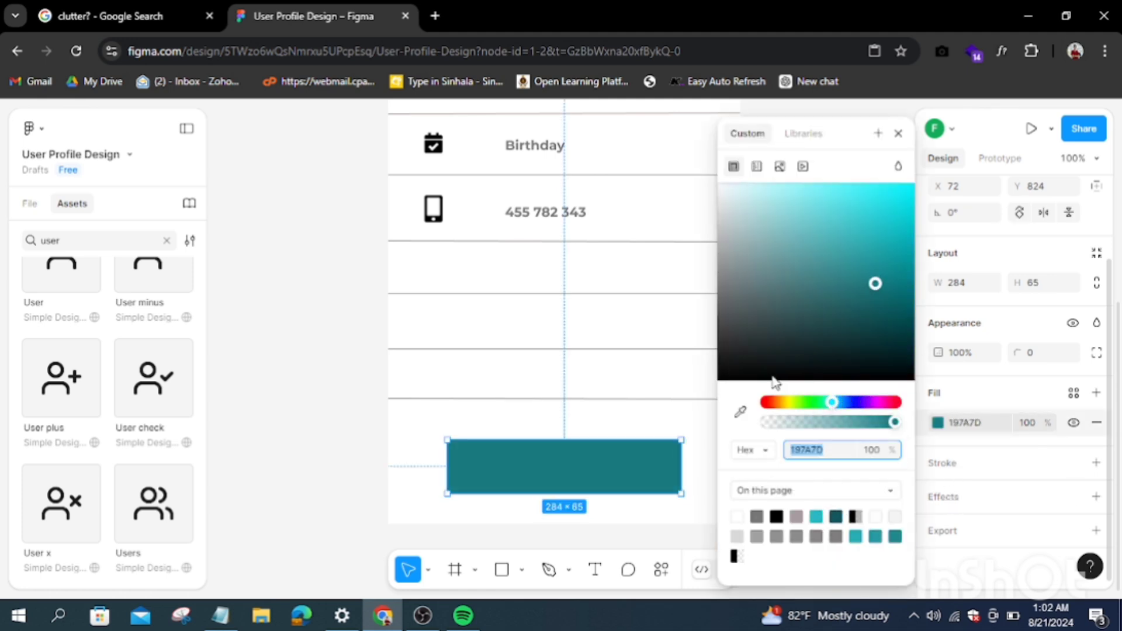
Make the fill a teal-to-cyan linear gradient and round the corners into a pill
{"action": "left_click", "coordinate": [757, 166]}
{"action": "left_click", "coordinate": [770, 258]}
{"action": "left_click", "coordinate": [848, 257]}
{"action": "left_click", "coordinate": [882, 257]}
{"action": "left_click", "coordinate": [824, 258]}
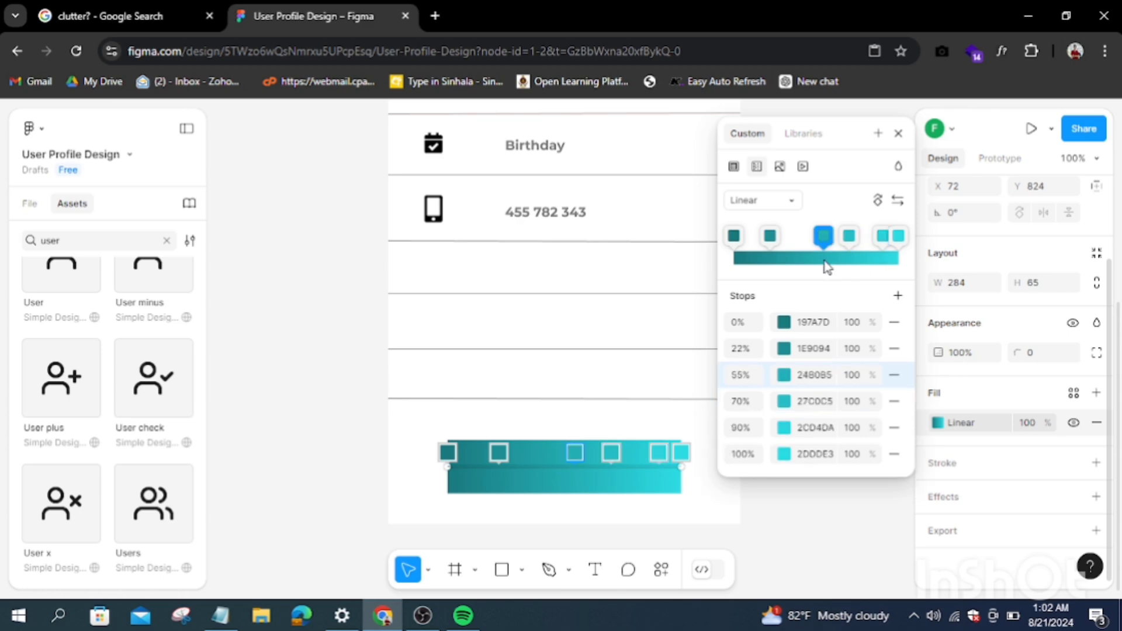
{"action": "left_click_drag", "start_coordinate": [882, 235], "coordinate": [873, 235]}
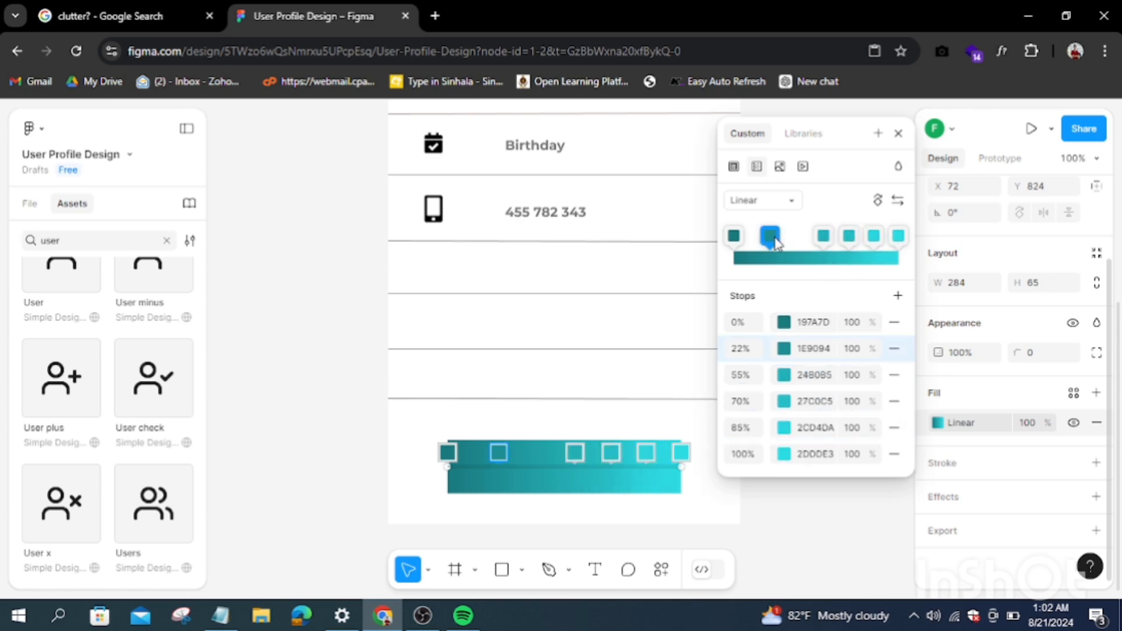
{"action": "mouse_move", "coordinate": [769, 235]}
{"action": "left_mouse_down"}
{"action": "mouse_move", "coordinate": [757, 236]}
{"action": "mouse_move", "coordinate": [857, 236]}
{"action": "mouse_move", "coordinate": [773, 236]}
{"action": "left_mouse_up"}
{"action": "left_click_drag", "start_coordinate": [757, 235], "coordinate": [746, 235]}
{"action": "left_click_drag", "start_coordinate": [898, 235], "coordinate": [827, 235]}
{"action": "left_click_drag", "start_coordinate": [773, 236], "coordinate": [797, 235]}
{"action": "left_click", "coordinate": [899, 135]}
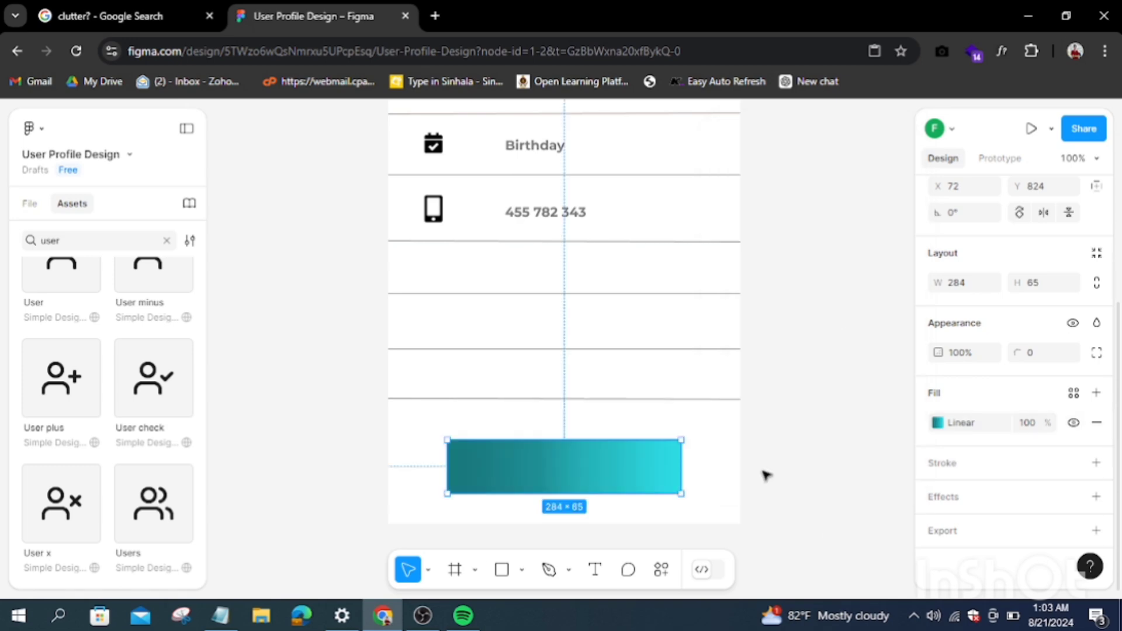
{"action": "left_click_drag", "start_coordinate": [1022, 352], "coordinate": [882, 348]}
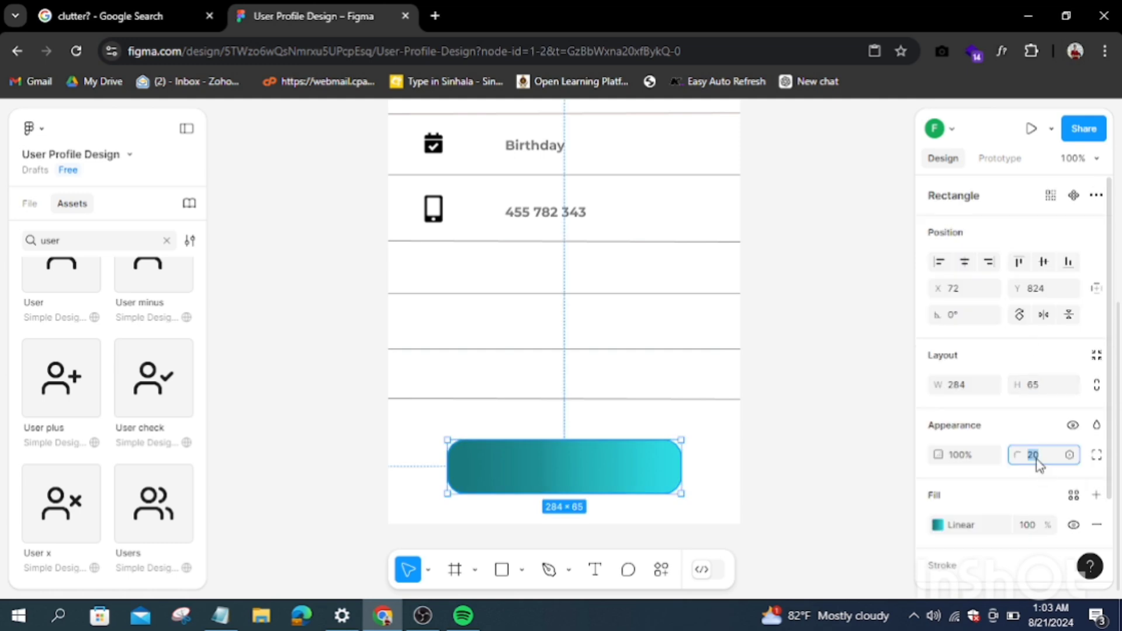
Add a size-20 'Edit profile' label centred on the pill button
{"action": "left_click", "coordinate": [878, 420]}
{"action": "left_click", "coordinate": [595, 573]}
{"action": "left_click", "coordinate": [512, 480]}
{"action": "type", "text": "Edit profile"}
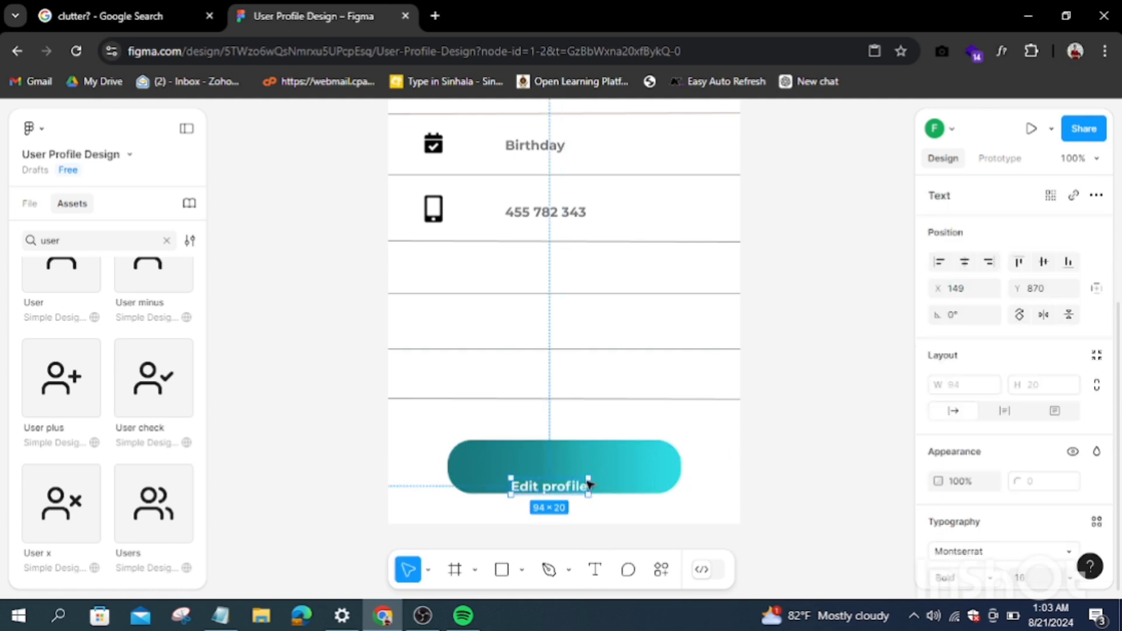
{"action": "mouse_move", "coordinate": [589, 484]}
{"action": "left_mouse_down"}
{"action": "mouse_move", "coordinate": [600, 484]}
{"action": "mouse_move", "coordinate": [601, 468]}
{"action": "left_mouse_up"}
{"action": "left_click", "coordinate": [1020, 577]}
{"action": "left_click", "coordinate": [1051, 384]}
{"action": "left_click", "coordinate": [837, 399]}
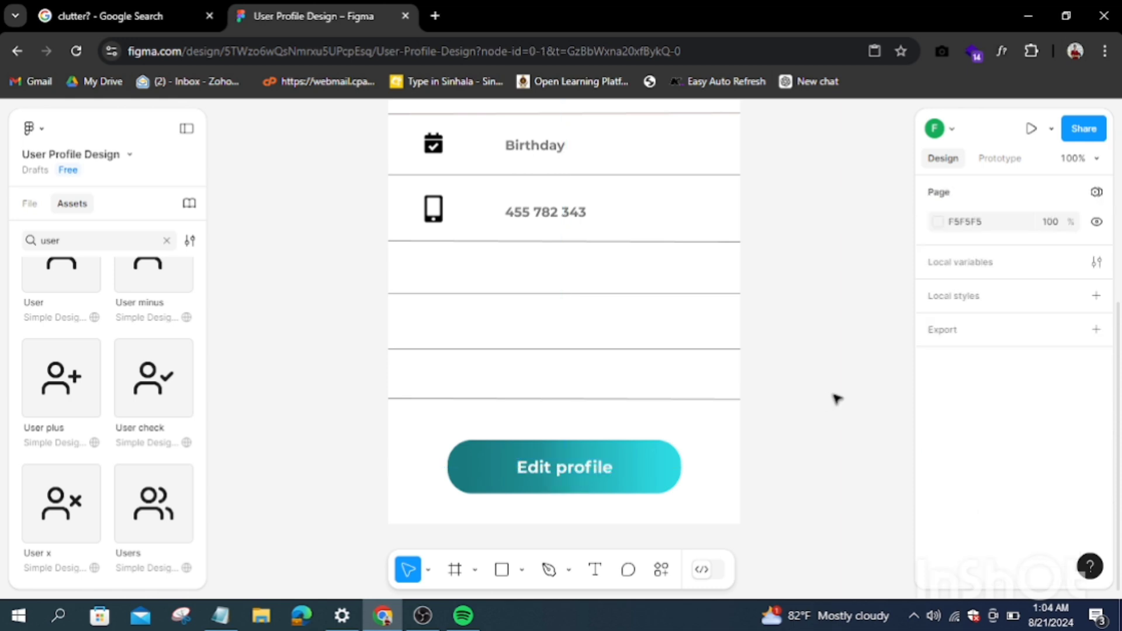
Apply a saved elevation drop-shadow effect style to the pill button
{"action": "left_click", "coordinate": [654, 467]}
{"action": "scroll", "coordinate": [1017, 409], "scroll_direction": "down", "scroll_amount": 1}
{"action": "scroll", "coordinate": [1016, 409], "scroll_direction": "down", "scroll_amount": 1}
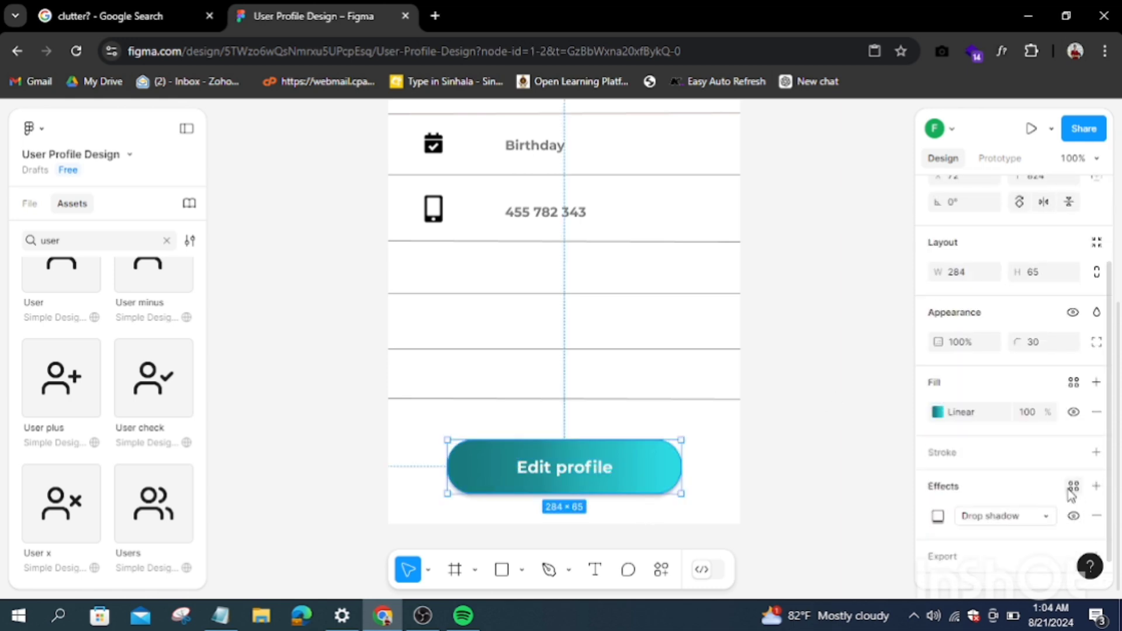
{"action": "left_click", "coordinate": [1072, 486]}
{"action": "left_click", "coordinate": [989, 471]}
{"action": "left_click", "coordinate": [877, 478]}
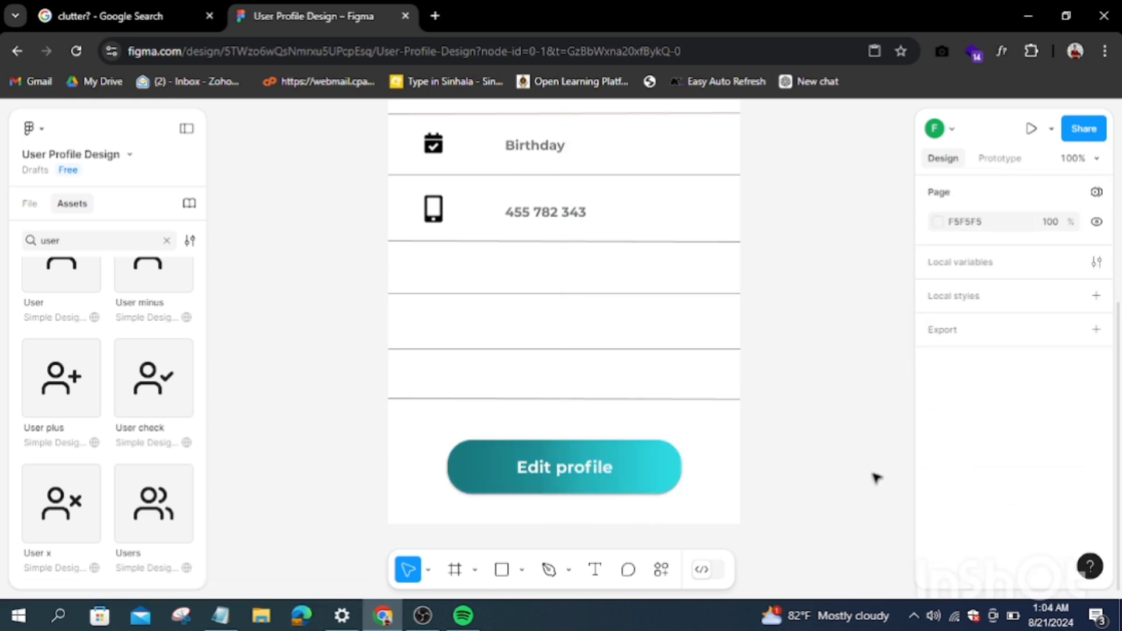
{"action": "left_click", "coordinate": [663, 571]}
Insert an Instagram icon from Font Awesome below the phone icon, lined up with the others
{"action": "left_click", "coordinate": [514, 421]}
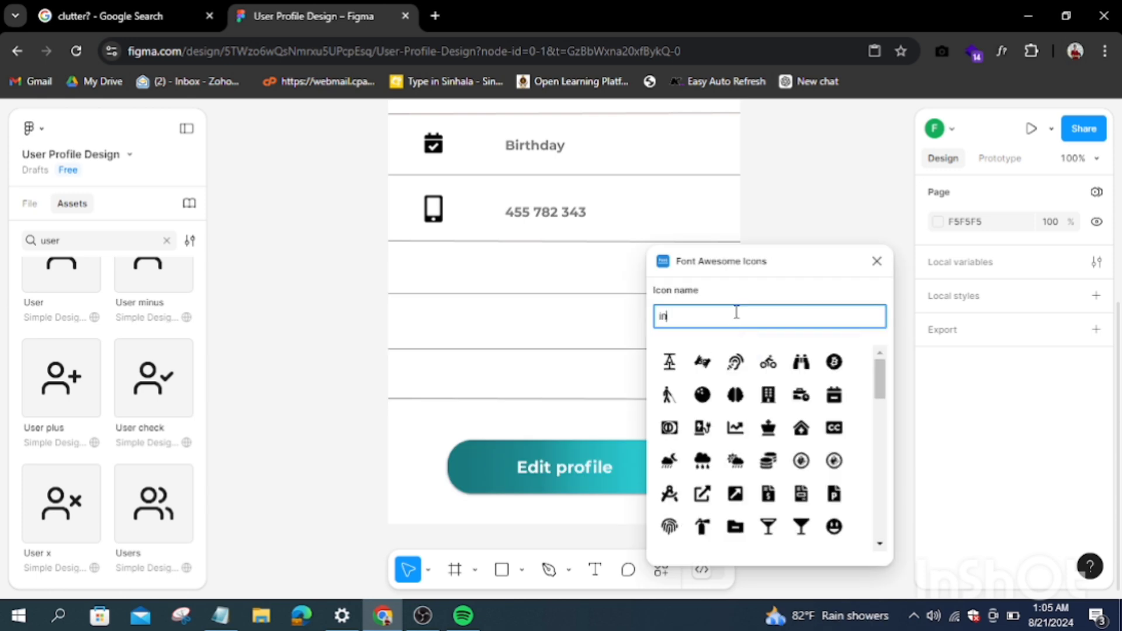
{"action": "left_click", "coordinate": [701, 385]}
{"action": "left_click_drag", "start_coordinate": [571, 361], "coordinate": [436, 270]}
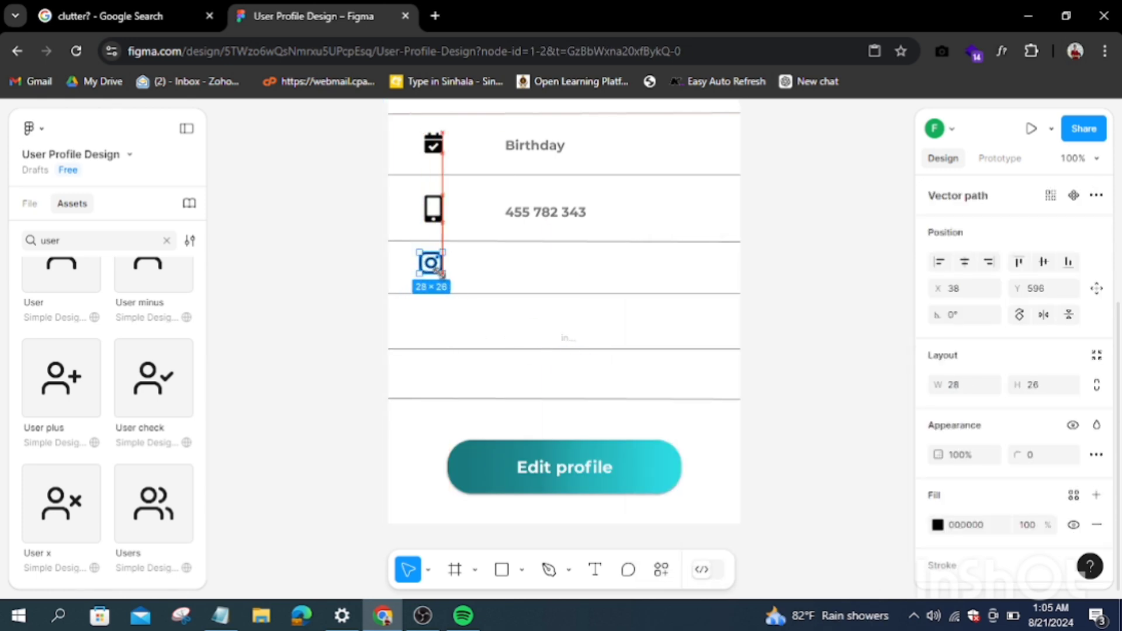
{"action": "left_click_drag", "start_coordinate": [437, 271], "coordinate": [441, 276]}
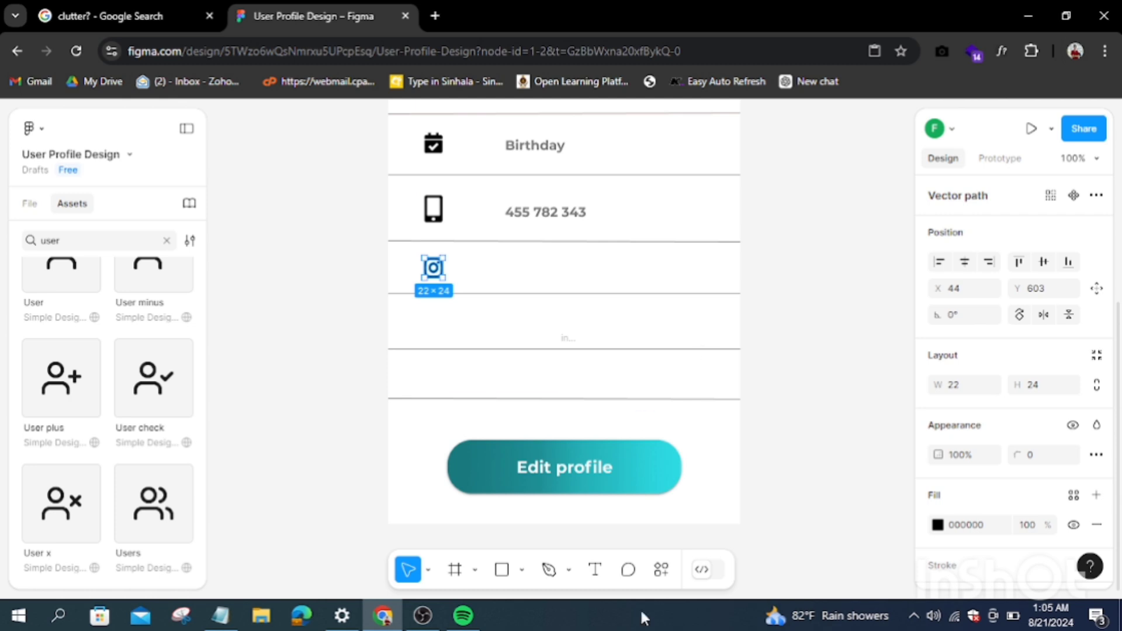
Add an 'Instagram account' text label beside the Instagram icon
{"action": "key", "text": "t"}
{"action": "left_click", "coordinate": [522, 279]}
{"action": "type", "text": "in"}
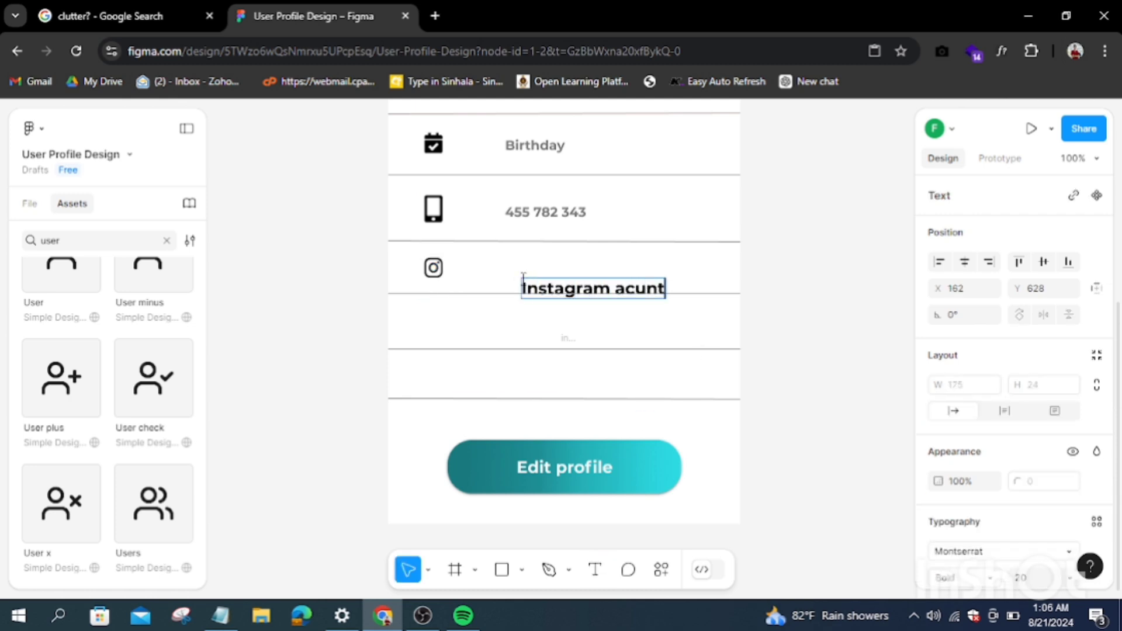
{"action": "type", "text": "co"}
{"action": "key", "text": "Escape"}
{"action": "left_click_drag", "start_coordinate": [621, 289], "coordinate": [604, 273]}
Set the Instagram account label to size 16 with a grey fill
{"action": "left_click", "coordinate": [1043, 577]}
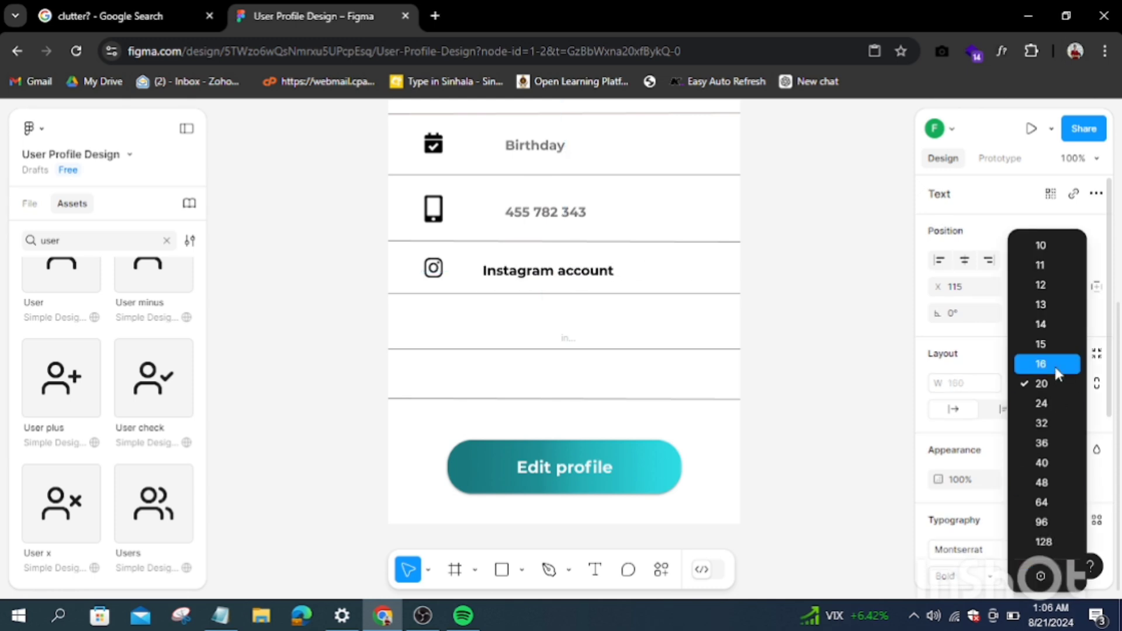
{"action": "left_click", "coordinate": [1037, 358]}
{"action": "scroll", "coordinate": [999, 479], "scroll_direction": "down", "scroll_amount": 3}
{"action": "left_click", "coordinate": [933, 566]}
{"action": "left_click", "coordinate": [722, 291]}
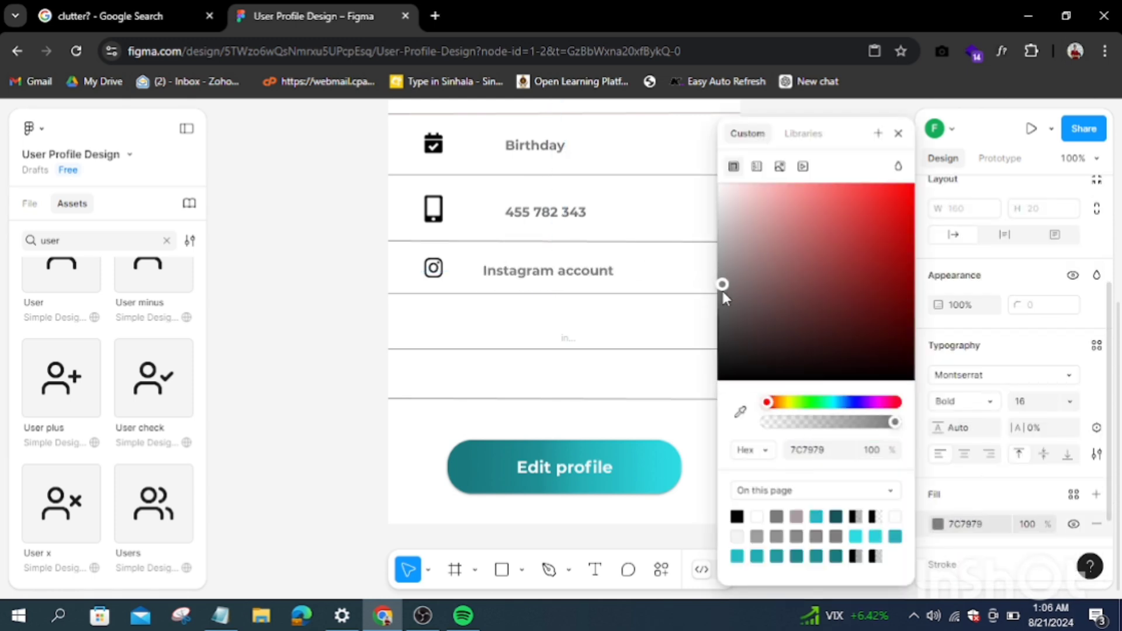
{"action": "key", "text": "Escape"}
{"action": "key", "text": "Escape"}
{"action": "left_click", "coordinate": [515, 275]}
{"action": "left_click", "coordinate": [321, 292]}
Insert a Font Awesome envelope icon (search 'en') into the row below Instagram
{"action": "key", "text": "ctrl+k"}
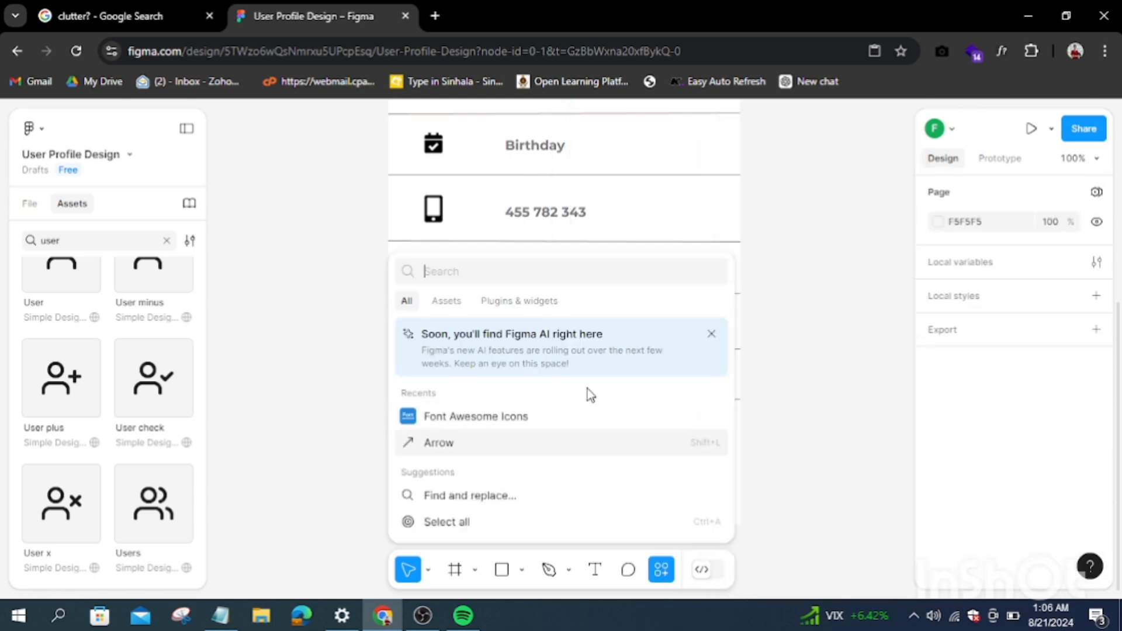
{"action": "left_click", "coordinate": [585, 413]}
{"action": "type", "text": "mai"}
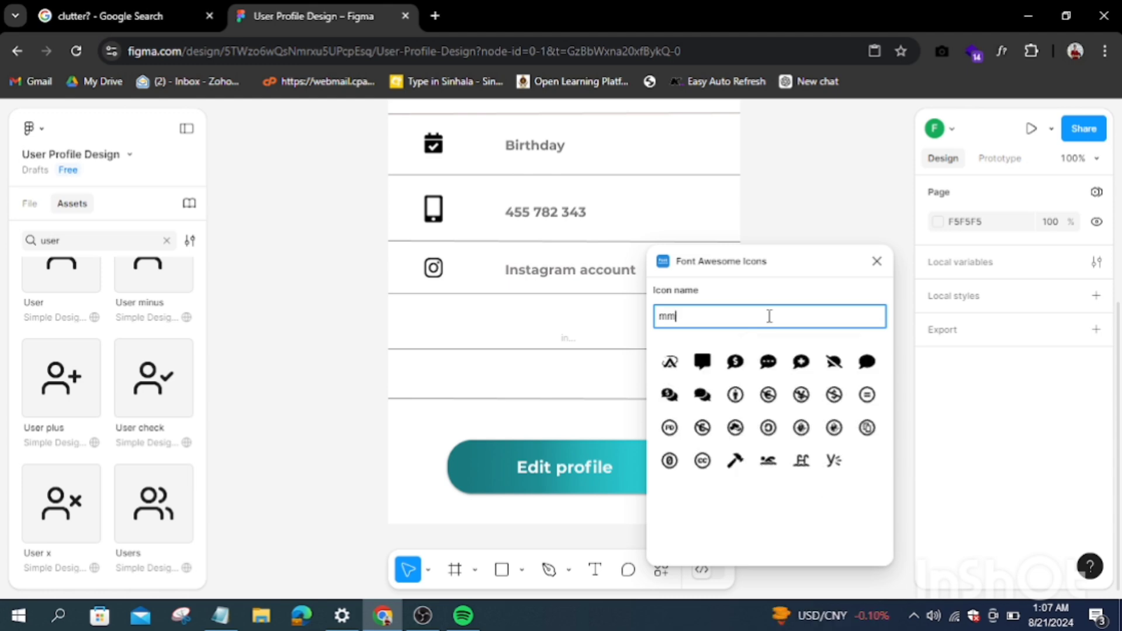
{"action": "key", "text": "BackSpace"}
{"action": "key", "text": "BackSpace"}
{"action": "key", "text": "BackSpace"}
{"action": "type", "text": "en"}
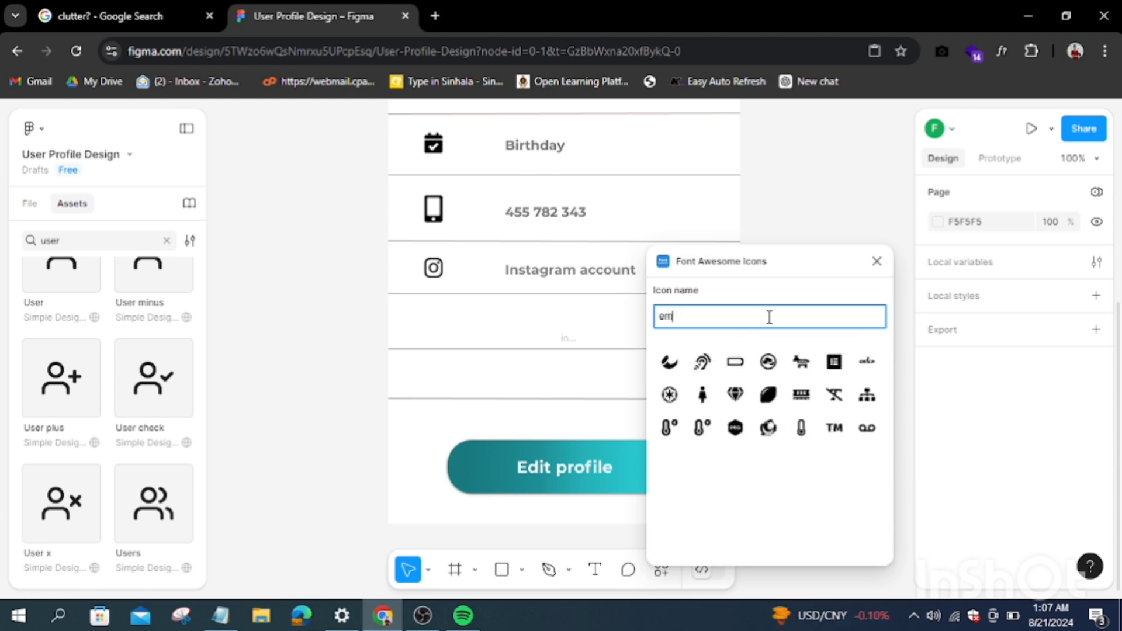
{"action": "scroll", "coordinate": [776, 536], "scroll_direction": "down", "scroll_amount": 2}
{"action": "left_click", "coordinate": [768, 435]}
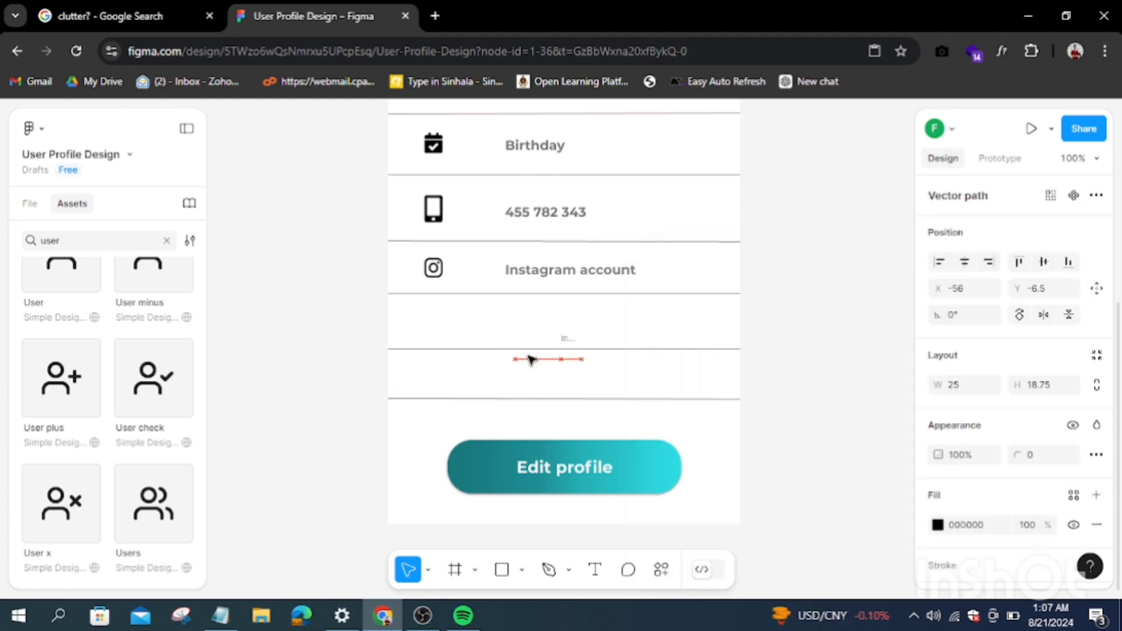
{"action": "left_click_drag", "start_coordinate": [533, 358], "coordinate": [440, 331]}
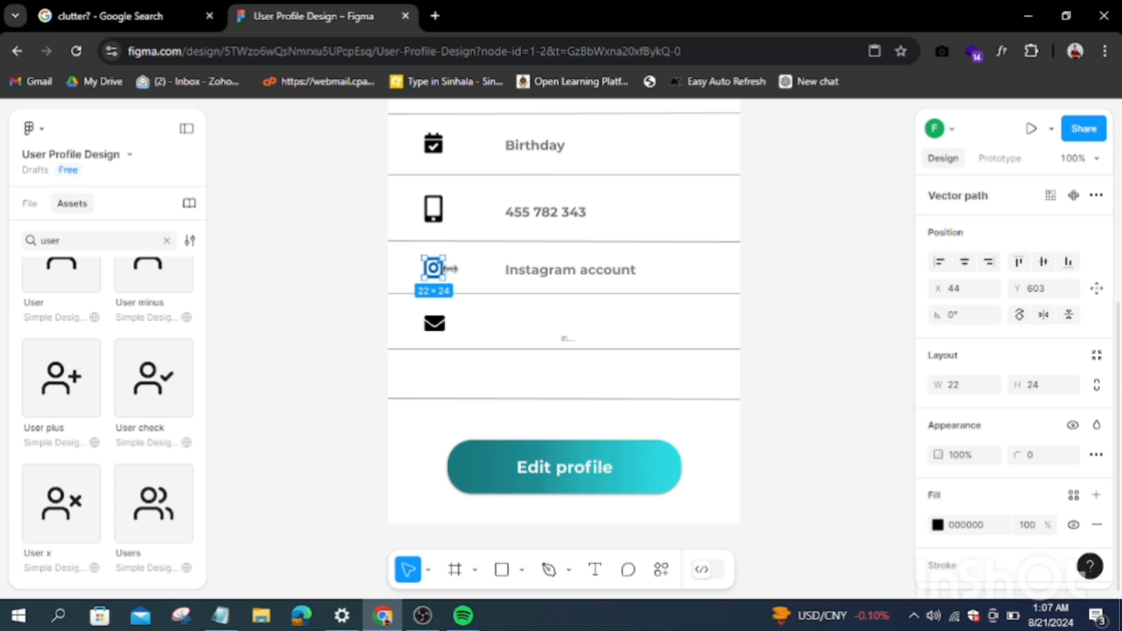
{"action": "key", "text": "Escape"}
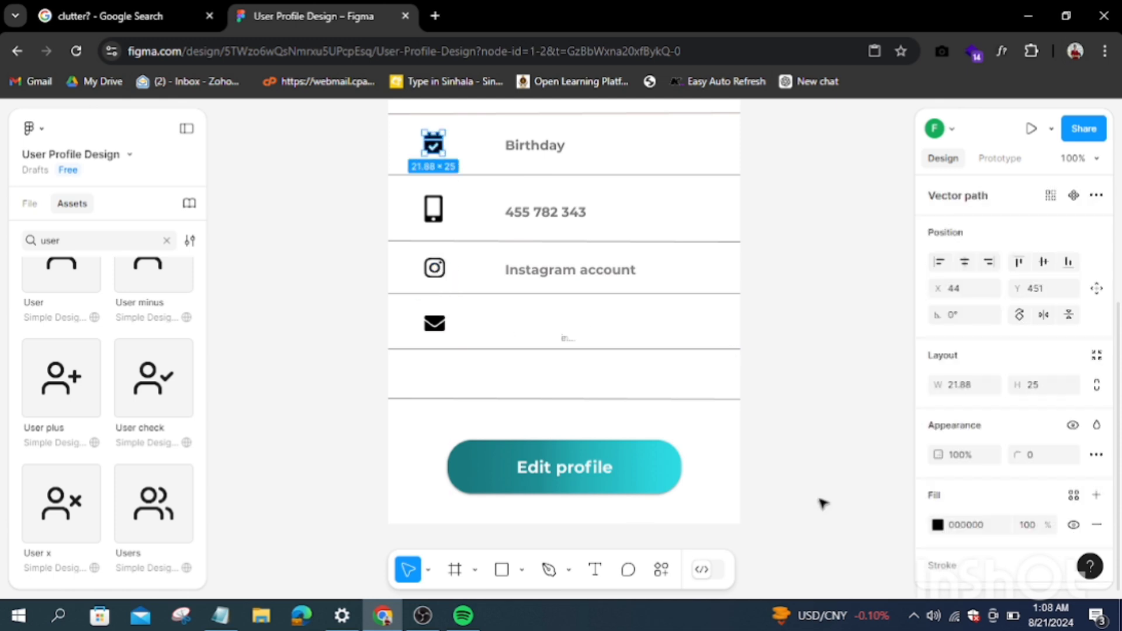
{"action": "left_click", "coordinate": [819, 503]}
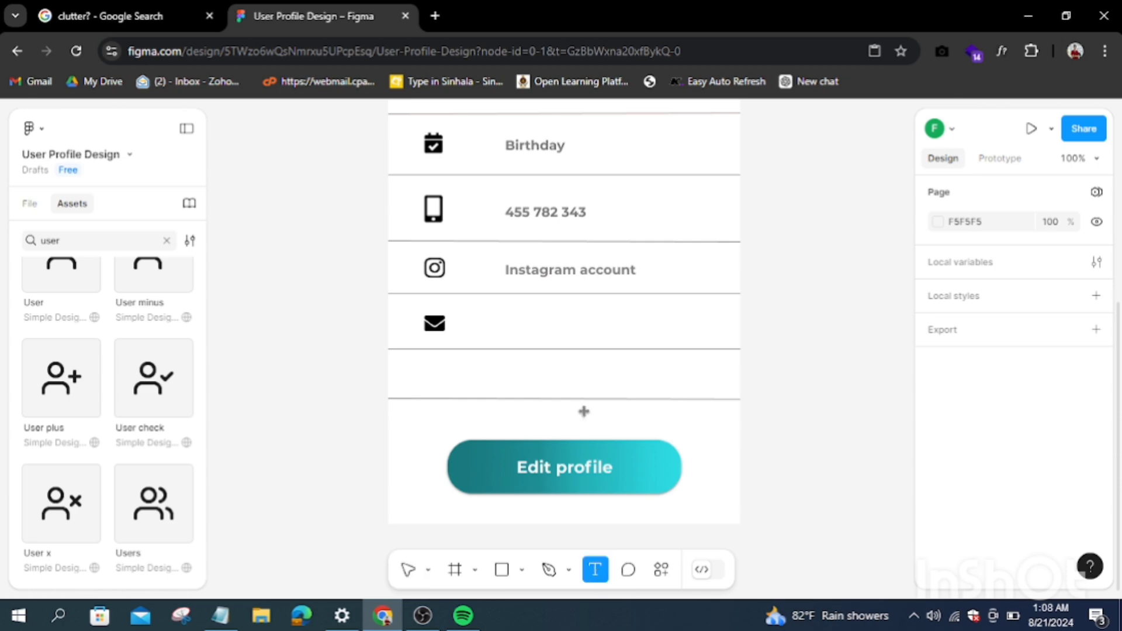
Add a grey email address label beside the envelope, aligned with the labels above
{"action": "left_click", "coordinate": [513, 325]}
{"action": "key", "text": "ctrl+a"}
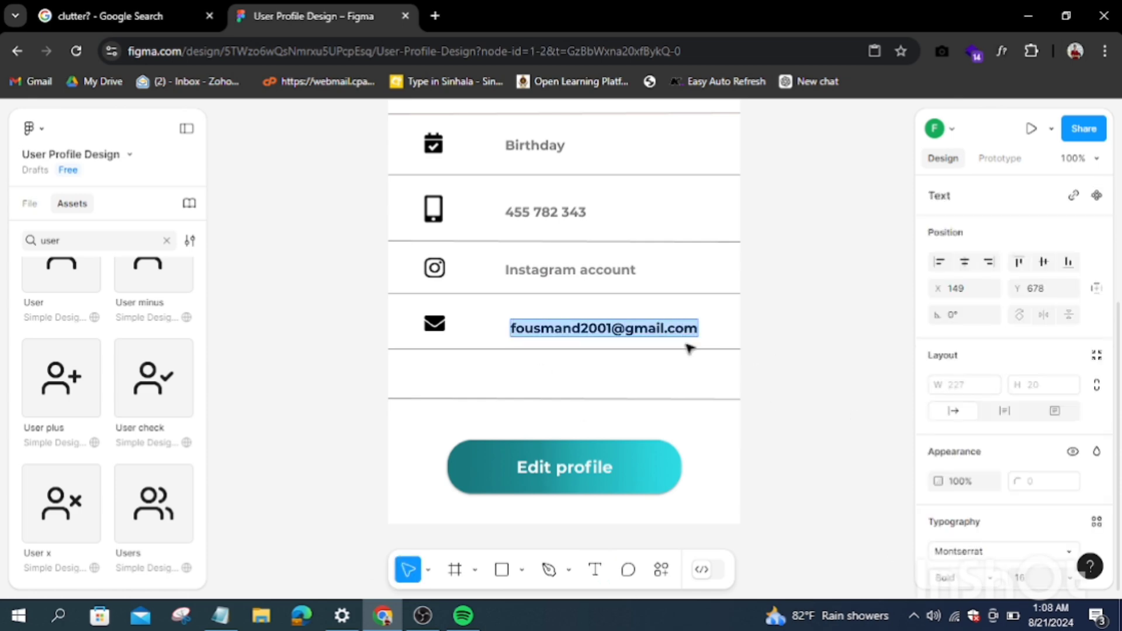
{"action": "key", "text": "Escape"}
{"action": "scroll", "coordinate": [1017, 409], "scroll_direction": "down", "scroll_amount": 4}
{"action": "left_click", "coordinate": [937, 494]}
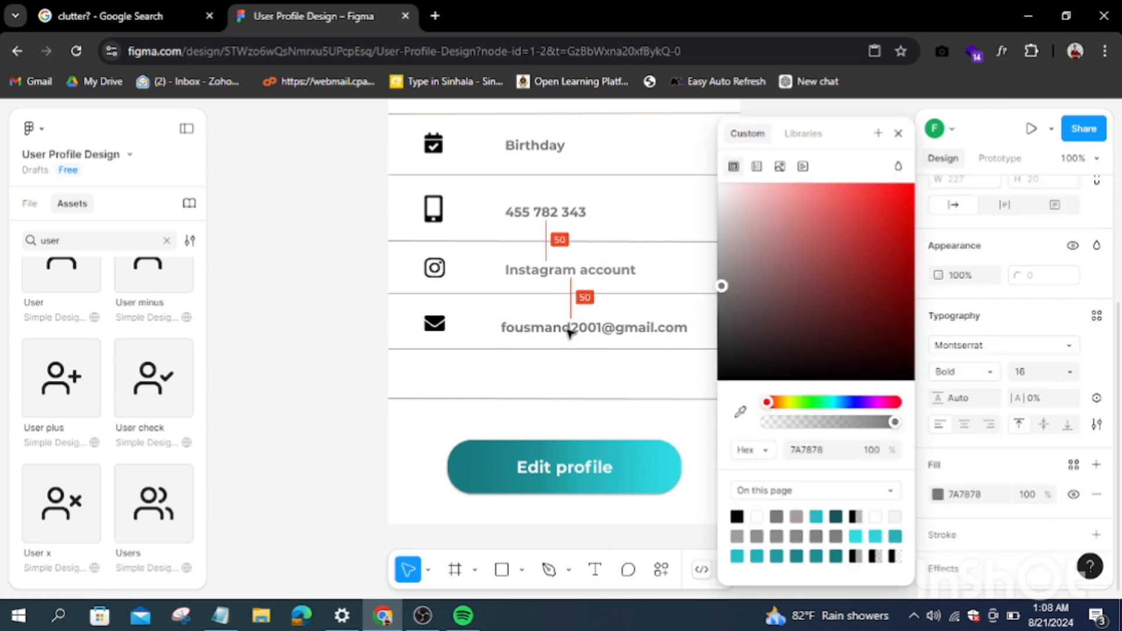
{"action": "left_click_drag", "start_coordinate": [585, 328], "coordinate": [551, 331]}
{"action": "key", "text": "Escape"}
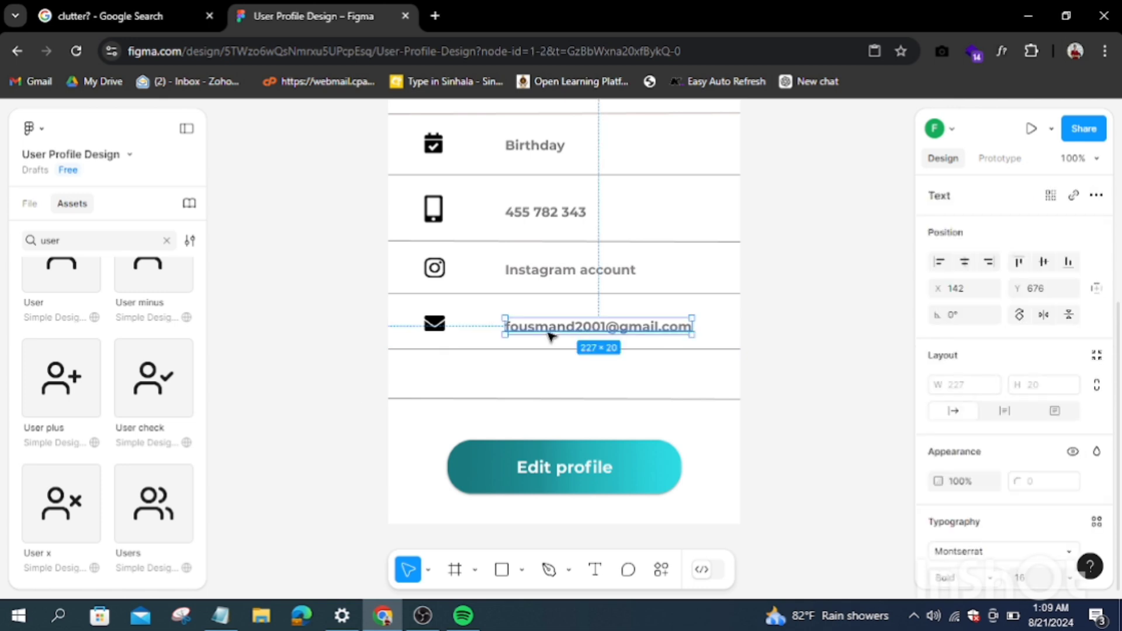
{"action": "left_click", "coordinate": [316, 351]}
Insert the Font Awesome eye icon and place it in the last row
{"action": "key", "text": "ctrl+alt+p"}
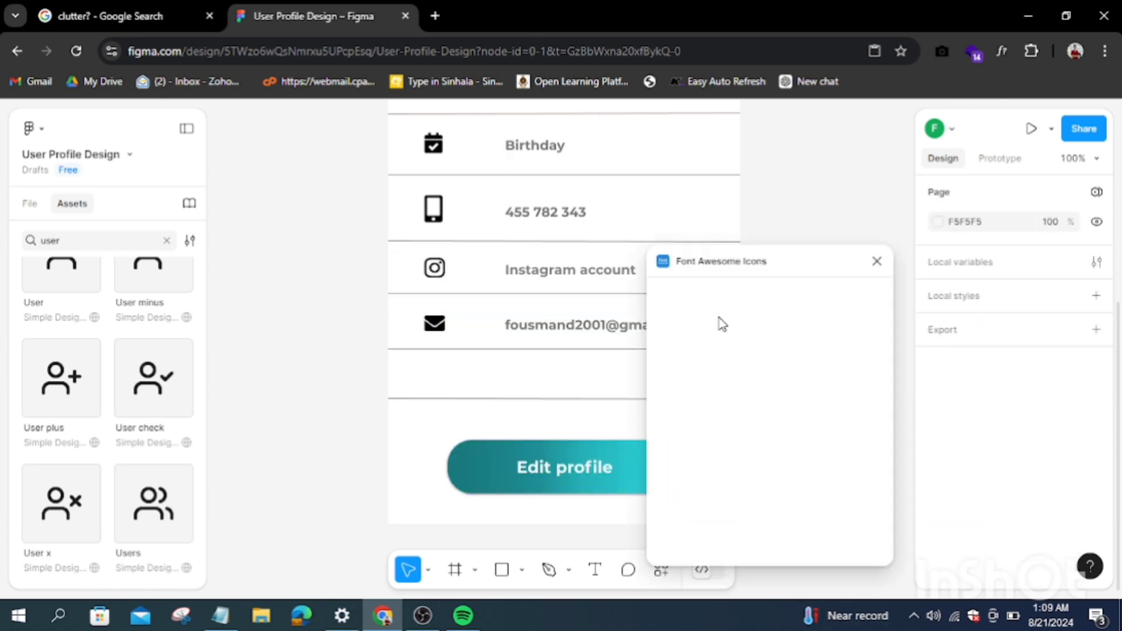
{"action": "right_click", "coordinate": [737, 316]}
{"action": "left_click", "coordinate": [745, 316]}
{"action": "type", "text": "eye"}
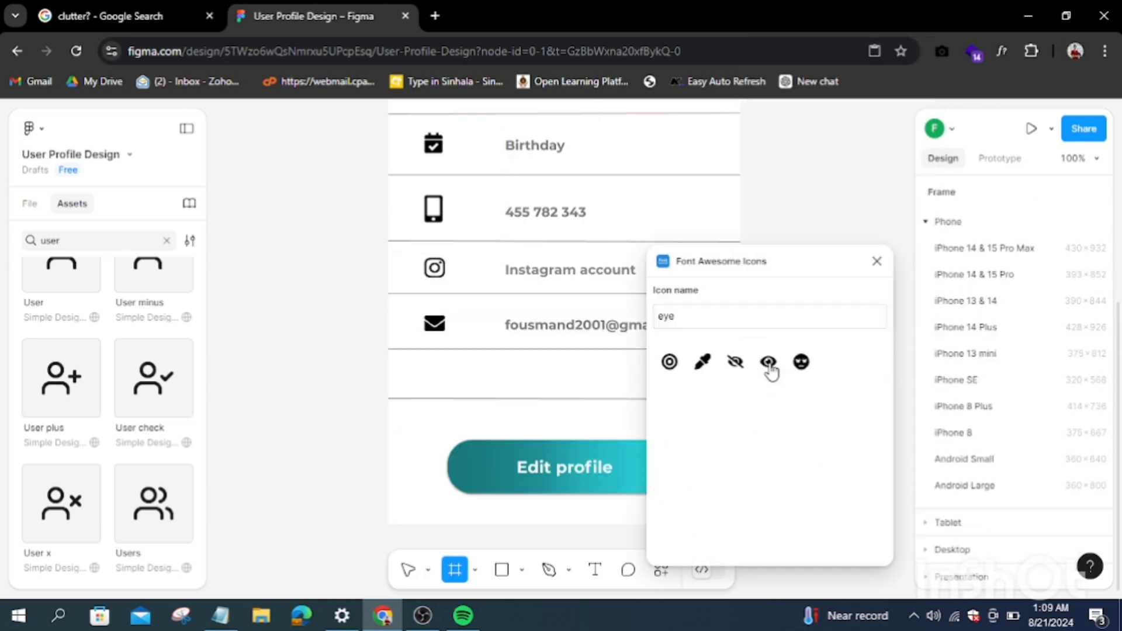
{"action": "left_click", "coordinate": [768, 362]}
{"action": "left_click_drag", "start_coordinate": [571, 358], "coordinate": [435, 374]}
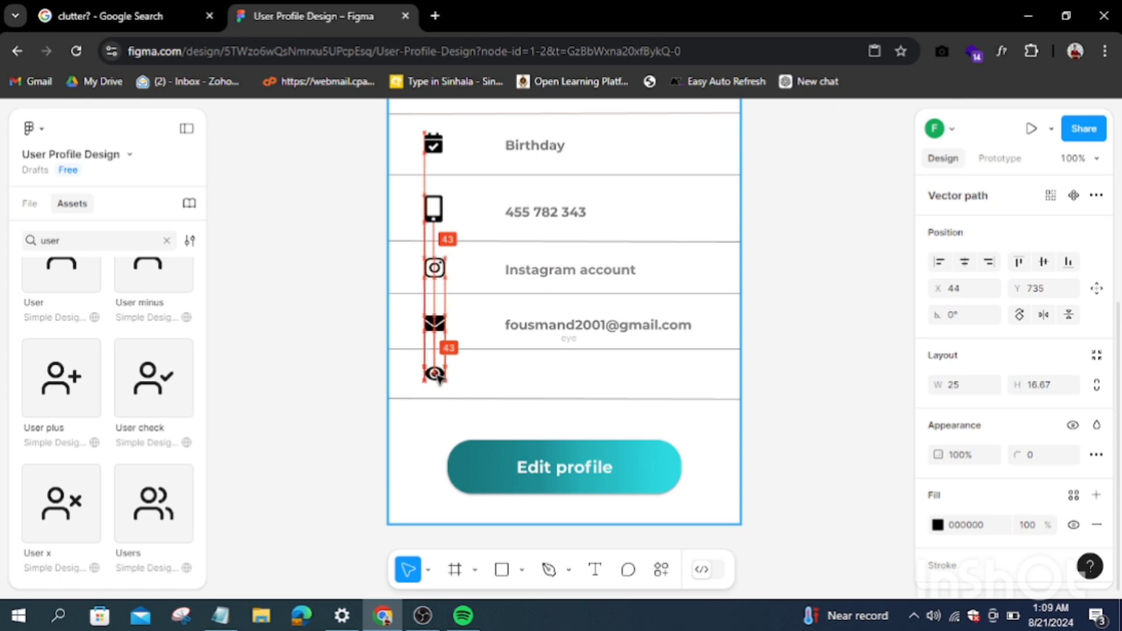
Recolour the eye, envelope, Instagram and phone icons with the teal swatch
{"action": "left_click", "coordinate": [937, 524]}
{"action": "left_click", "coordinate": [855, 556]}
{"action": "left_click", "coordinate": [855, 555]}
{"action": "left_click", "coordinate": [434, 268]}
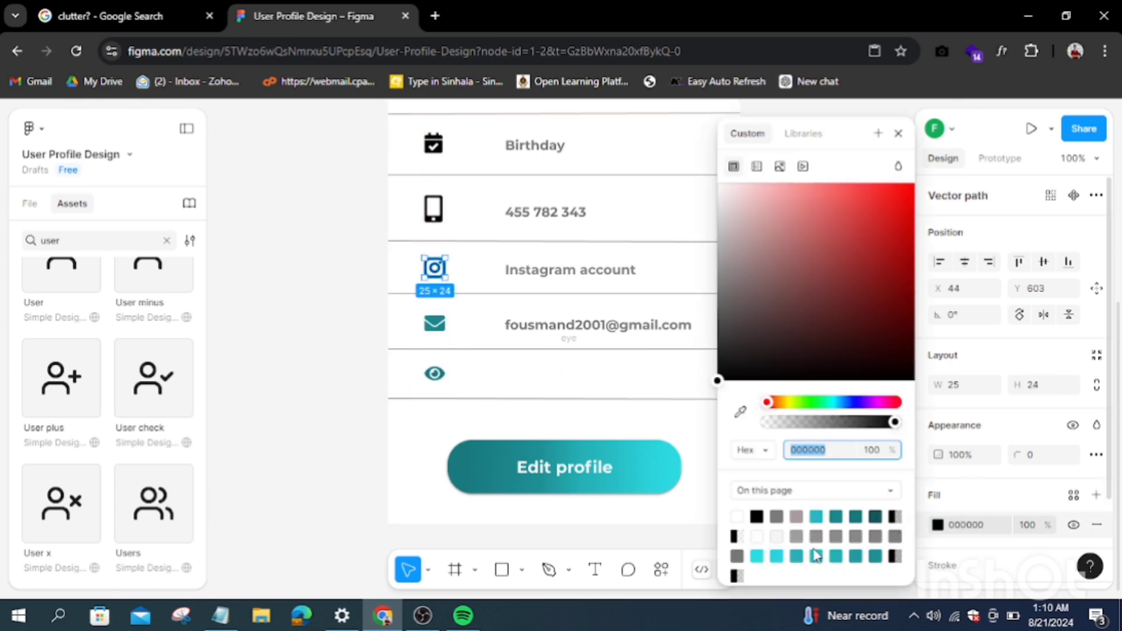
{"action": "left_click", "coordinate": [855, 556]}
{"action": "left_click", "coordinate": [432, 208]}
{"action": "left_click", "coordinate": [855, 556]}
{"action": "left_click", "coordinate": [431, 146]}
Make the calendar and person icons teal as well
{"action": "left_click", "coordinate": [937, 524]}
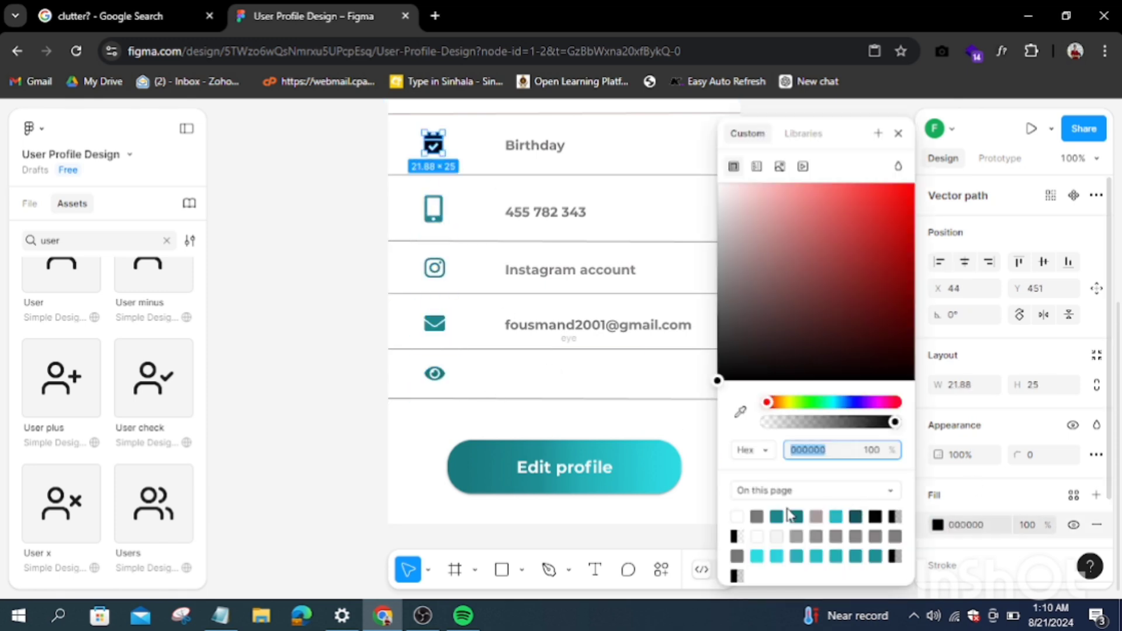
{"action": "left_click", "coordinate": [856, 555]}
{"action": "scroll", "coordinate": [561, 292], "scroll_direction": "up", "scroll_amount": 2}
{"action": "left_click", "coordinate": [433, 178]}
{"action": "left_click", "coordinate": [937, 524]}
{"action": "left_click", "coordinate": [855, 555]}
{"action": "key", "text": "Escape"}
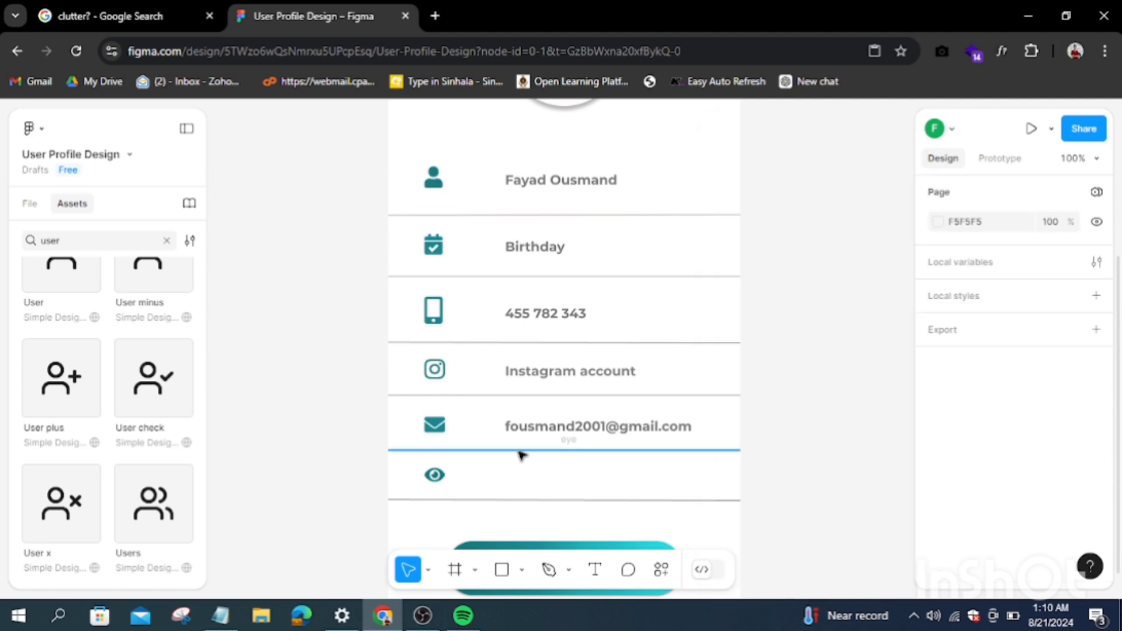
Add a 'Password' text label at size 16 beside the eye icon
{"action": "key", "text": "t"}
{"action": "left_click", "coordinate": [508, 482]}
{"action": "type", "text": "P"}
{"action": "left_click", "coordinate": [1069, 578]}
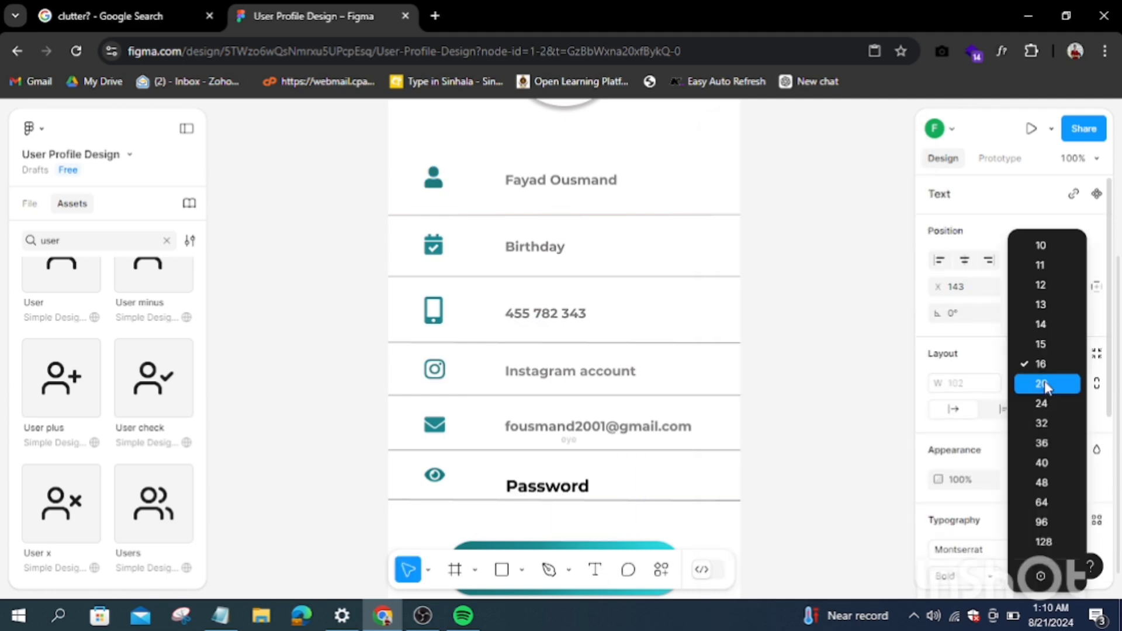
{"action": "key", "text": "Escape"}
{"action": "key", "text": "Escape"}
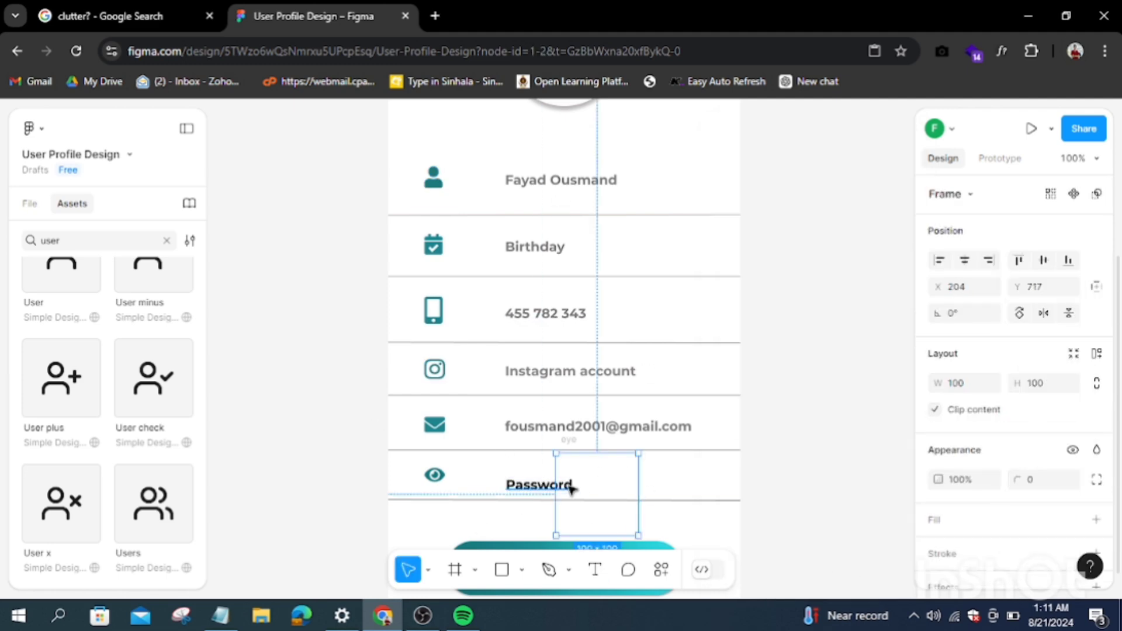
{"action": "key", "text": "shift+Up"}
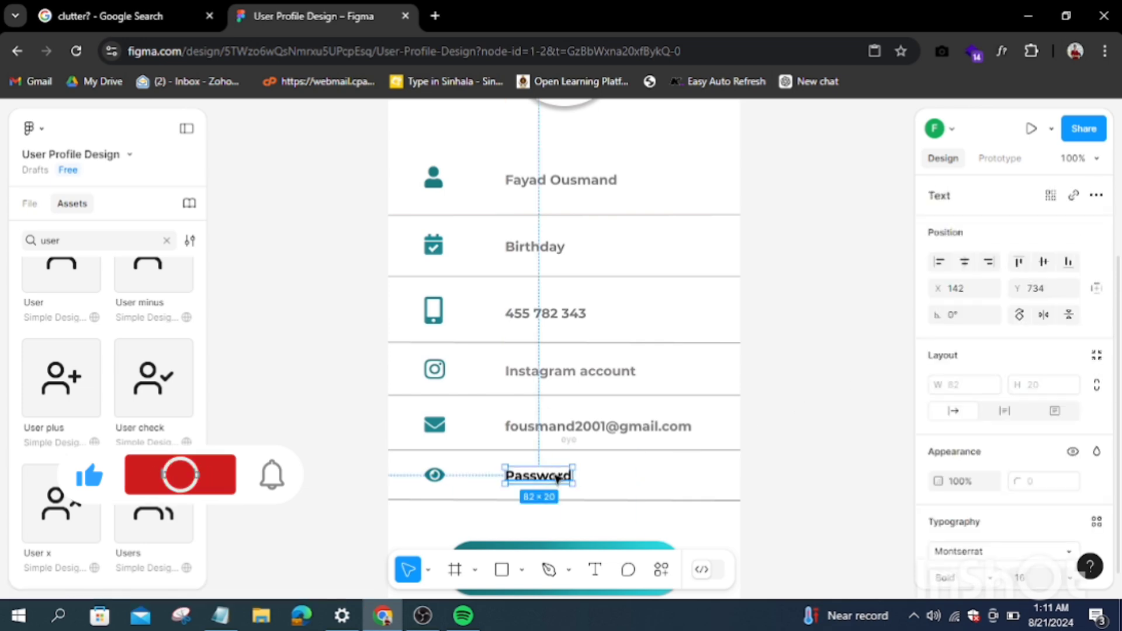
{"action": "key", "text": "Return"}
Give the Password label a grey fill
{"action": "scroll", "coordinate": [1011, 409], "scroll_direction": "down", "scroll_amount": 2}
{"action": "left_click", "coordinate": [936, 569]}
{"action": "key", "text": "Escape"}
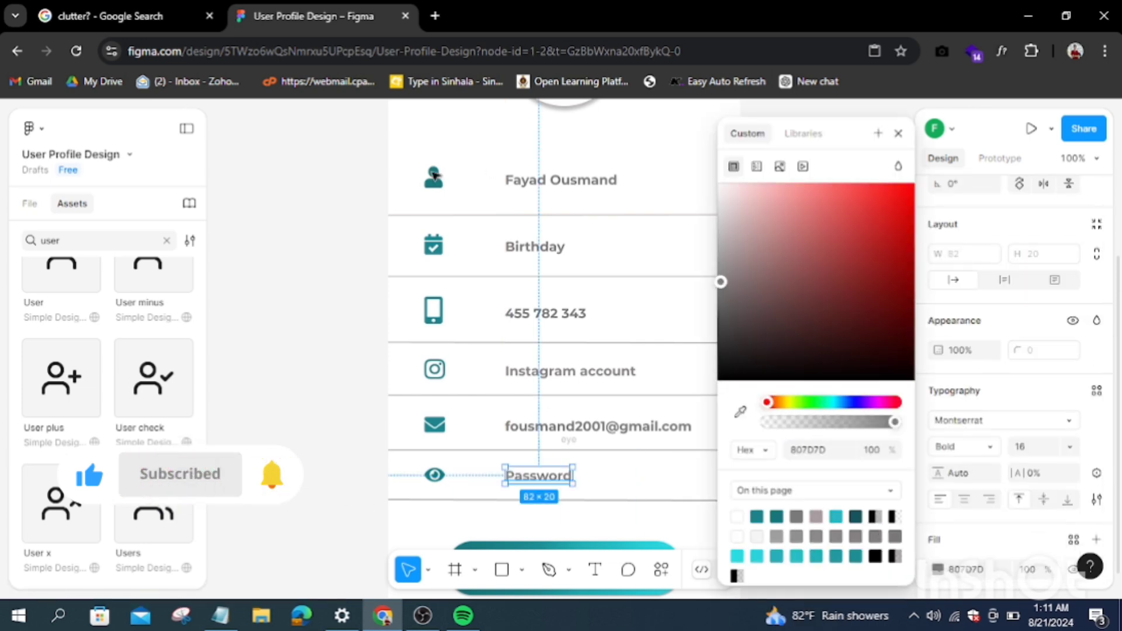
{"action": "left_click", "coordinate": [575, 466]}
{"action": "key", "text": "Escape"}
{"action": "key", "text": "minus"}
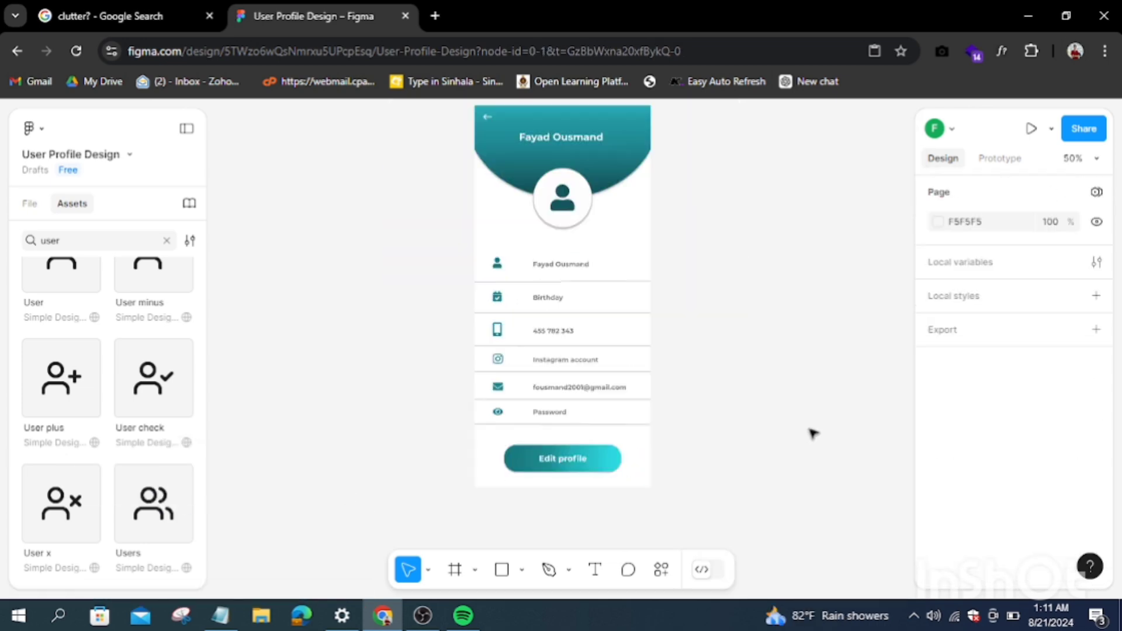
{"action": "left_click", "coordinate": [1072, 158]}
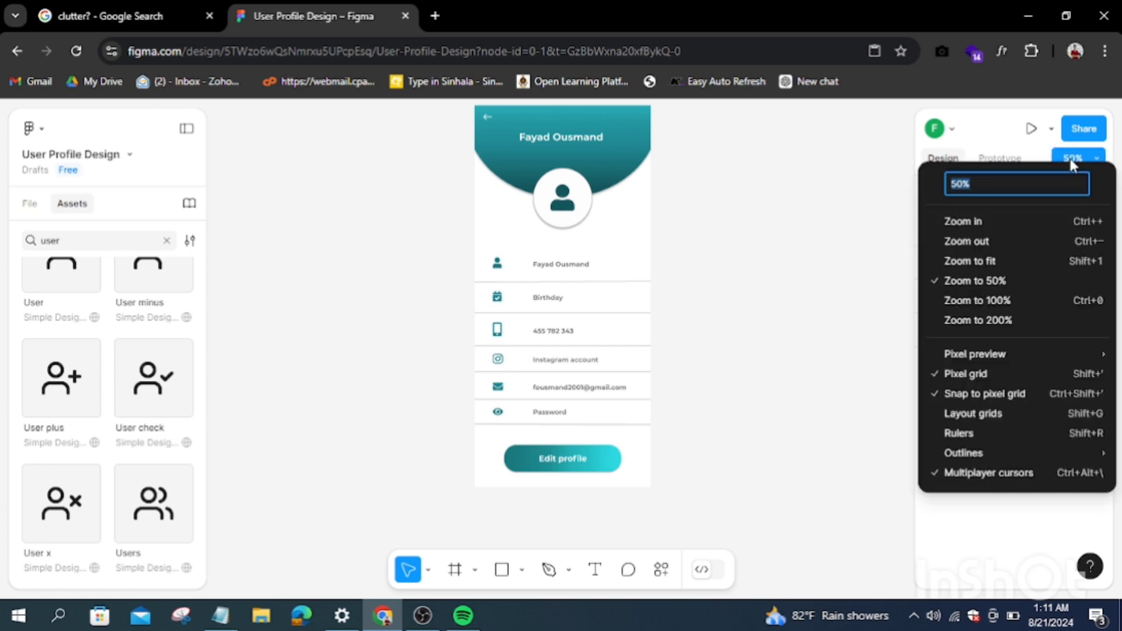
{"action": "type", "text": "60"}
{"action": "key", "text": "Return"}
{"action": "scroll", "coordinate": [1073, 253], "scroll_direction": "up", "scroll_amount": 1}
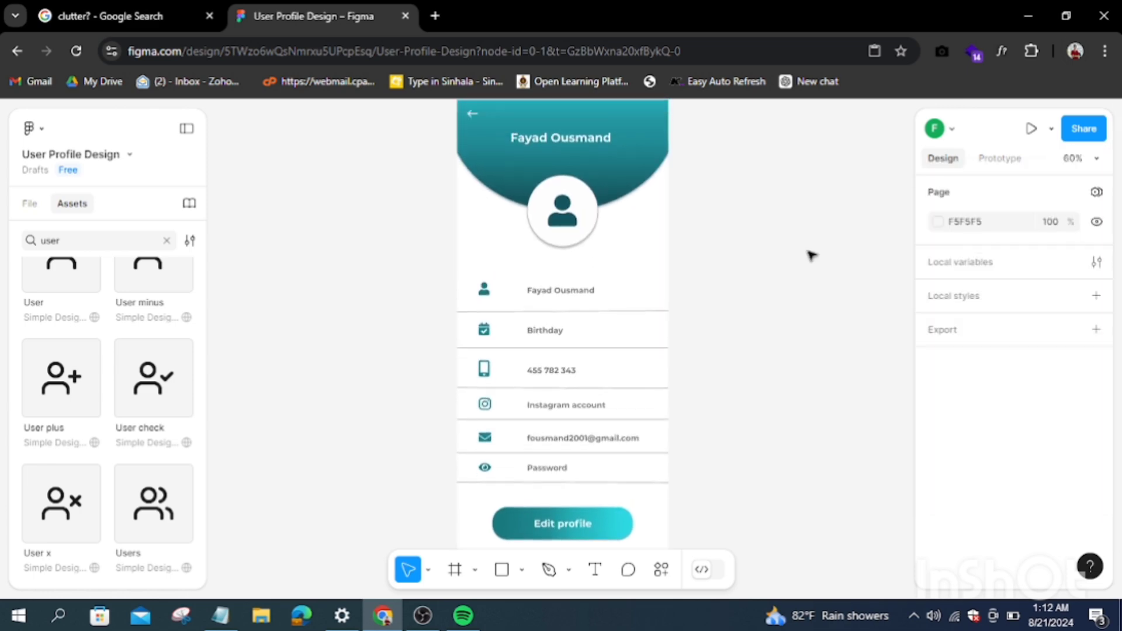
{"action": "left_click", "coordinate": [488, 293]}
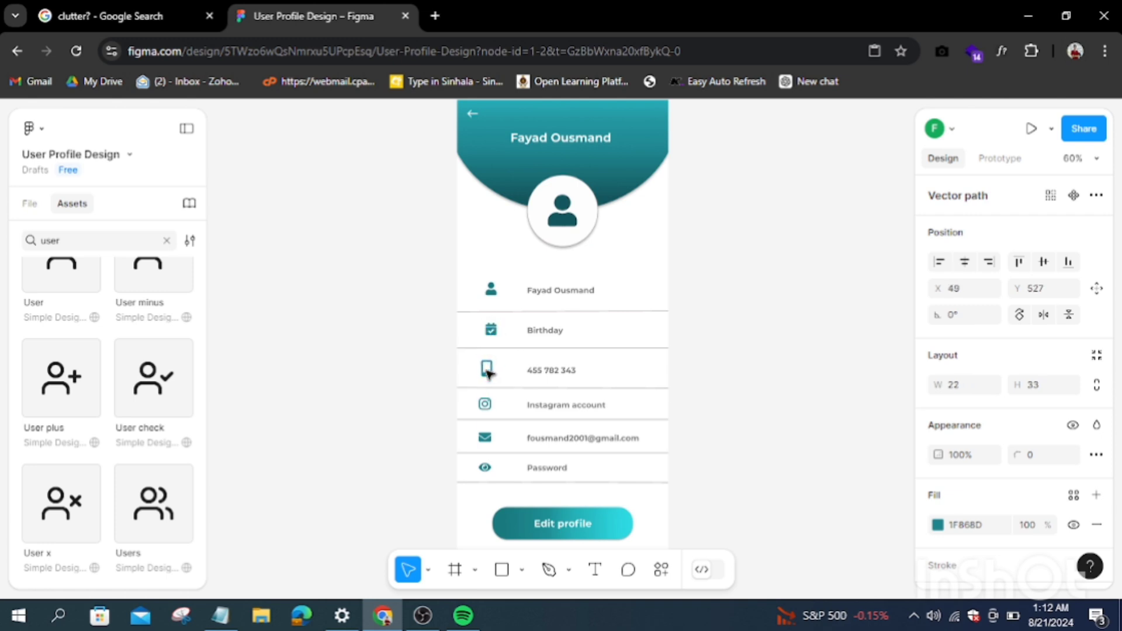
{"action": "left_click", "coordinate": [486, 438]}
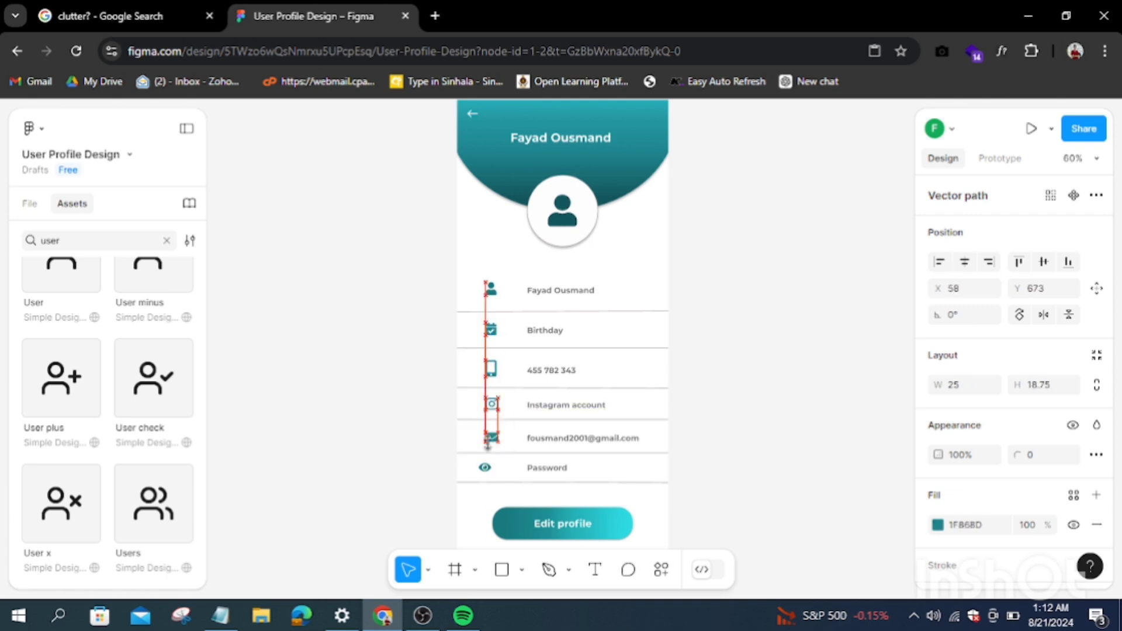
{"action": "left_click", "coordinate": [490, 468]}
{"action": "left_click", "coordinate": [344, 421]}
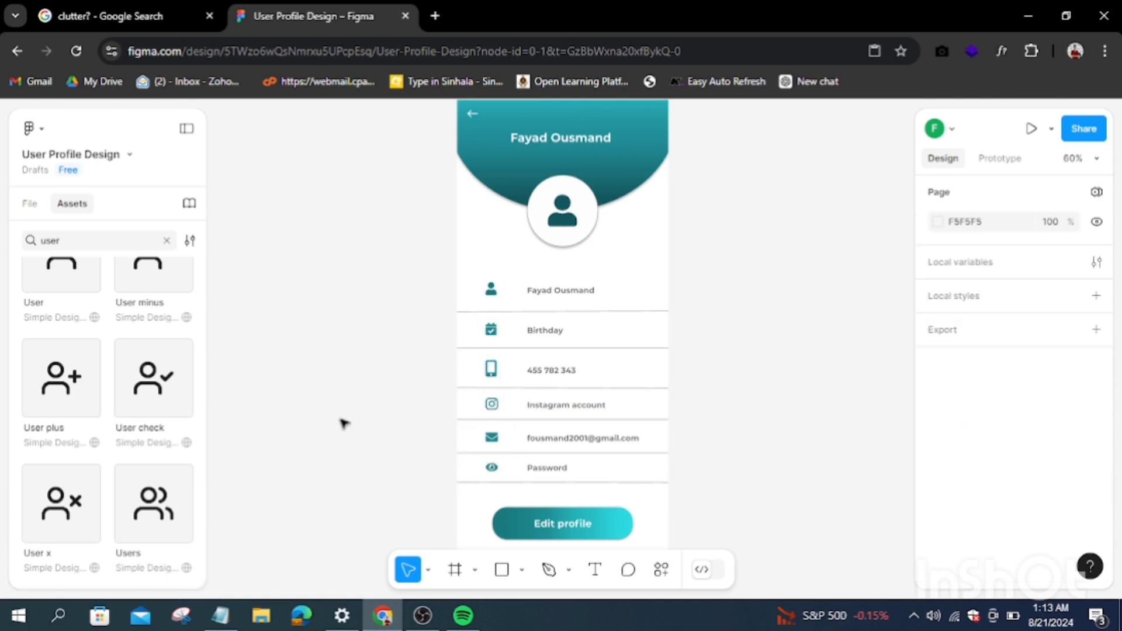